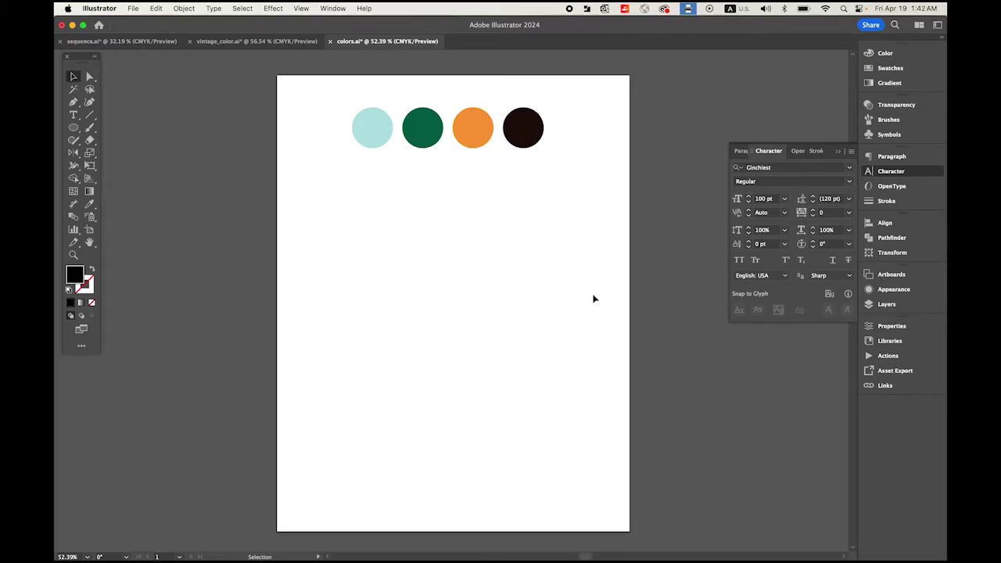
- Collapse the Character panel to reveal the artboard's four colour circles
{"action": "left_click", "coordinate": [824, 155]}
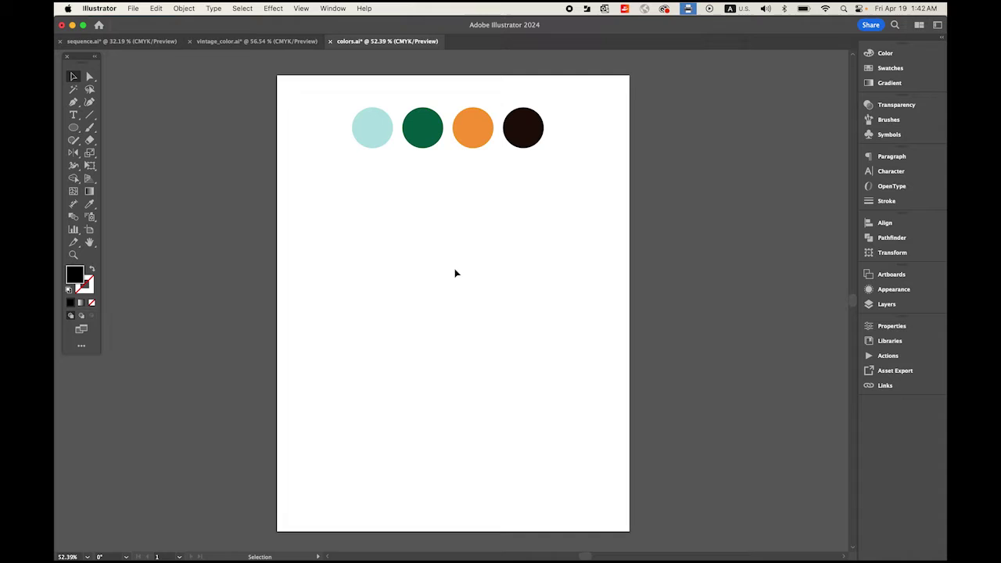
- Browse DaFont's Fancy > Groovy font list in Chrome, then return to colors.ai in Illustrator
{"action": "mouse_move", "coordinate": [238, 538]}
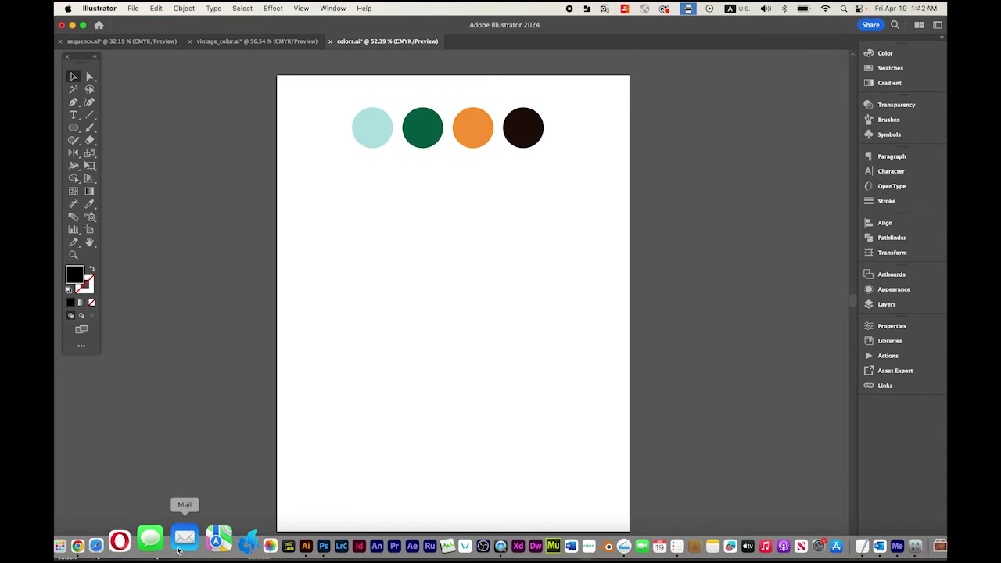
{"action": "left_click", "coordinate": [112, 540]}
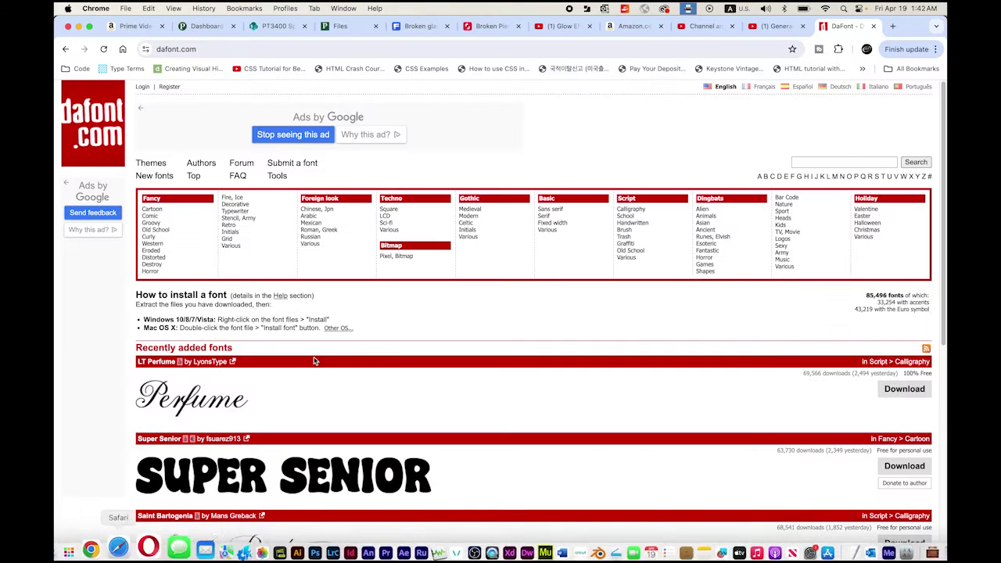
{"action": "left_click", "coordinate": [161, 226]}
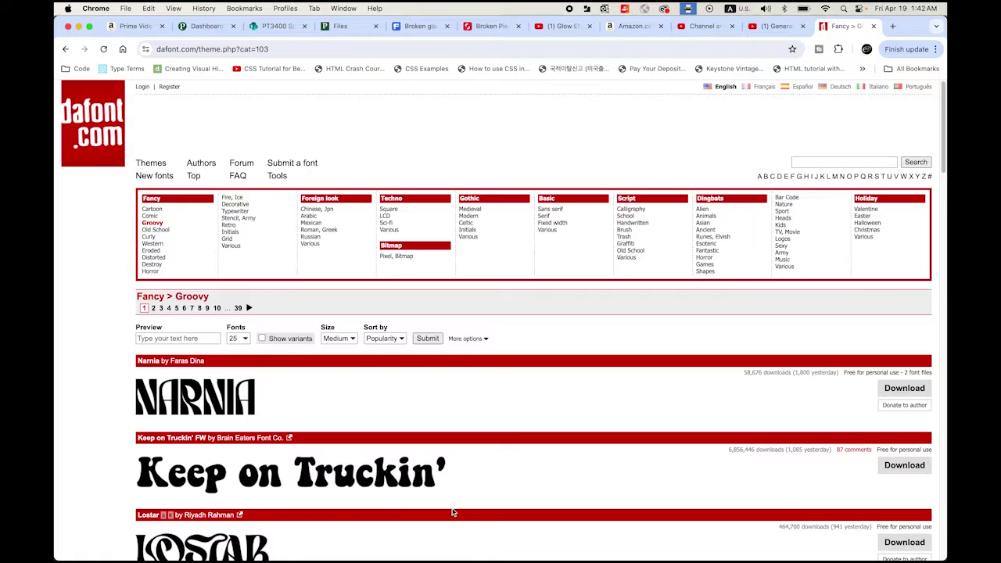
{"action": "scroll", "coordinate": [451, 509], "scroll_direction": "down", "scroll_amount": 5}
{"action": "scroll", "coordinate": [451, 509], "scroll_direction": "down", "scroll_amount": 10}
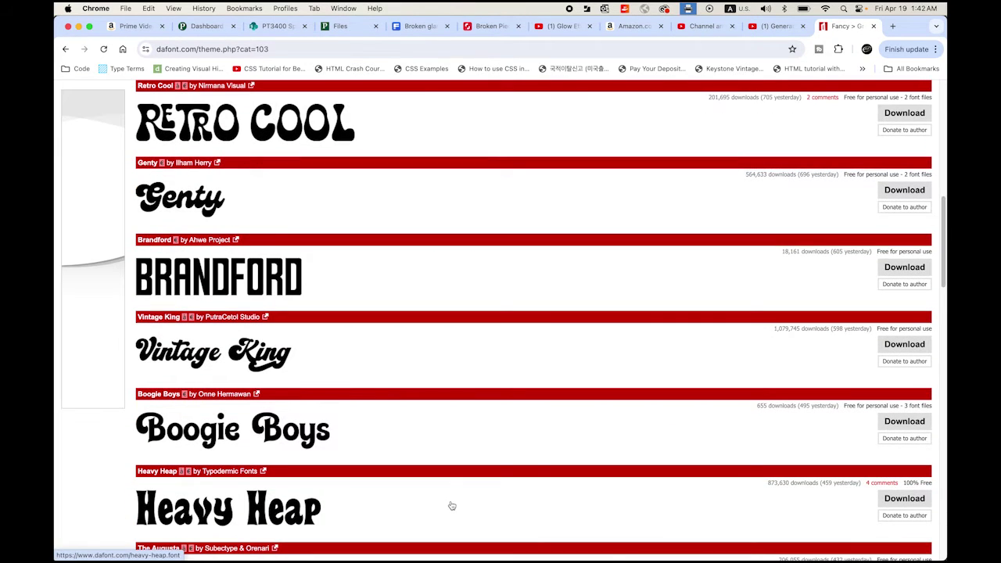
{"action": "mouse_move", "coordinate": [426, 557]}
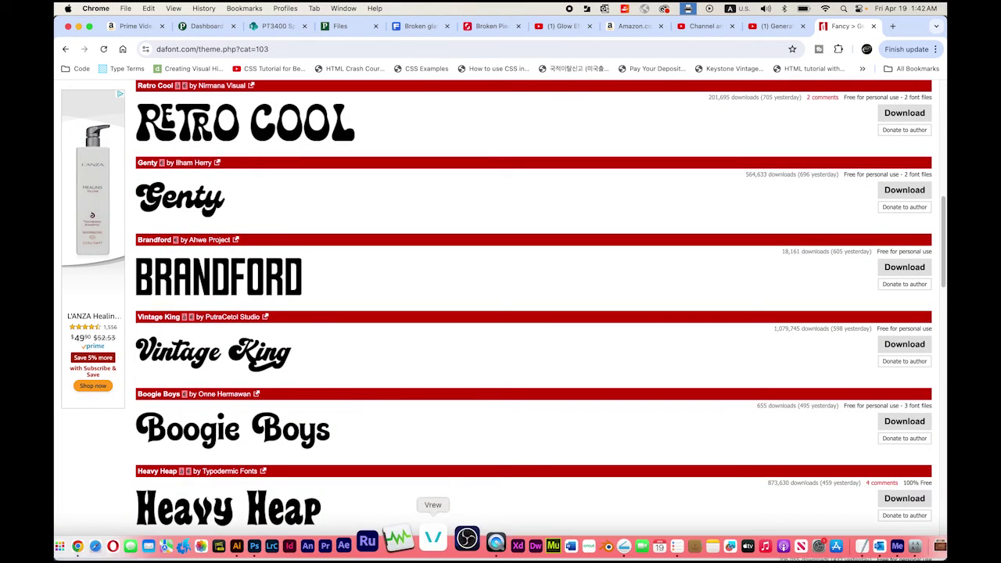
{"action": "left_click", "coordinate": [270, 546]}
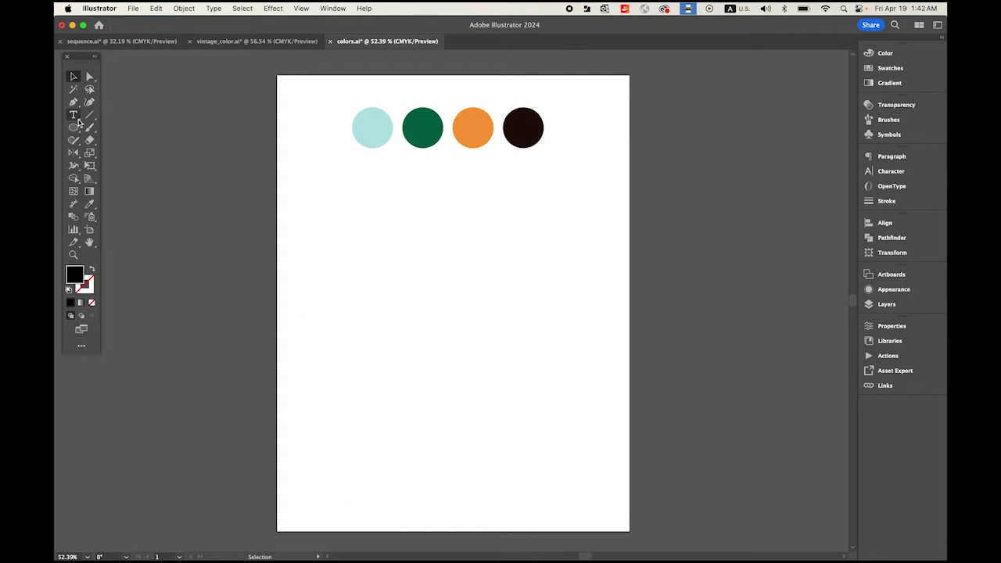
- Type 'Joykim' below the circles and confirm it is Ginchiest Regular at 100 pt
{"action": "left_click", "coordinate": [72, 115]}
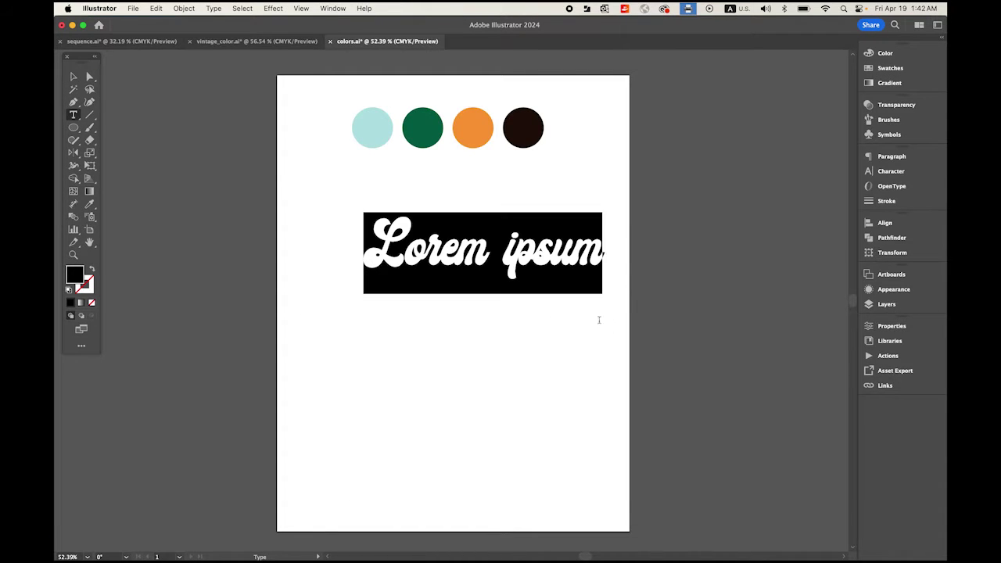
{"action": "type", "text": "Joykim"}
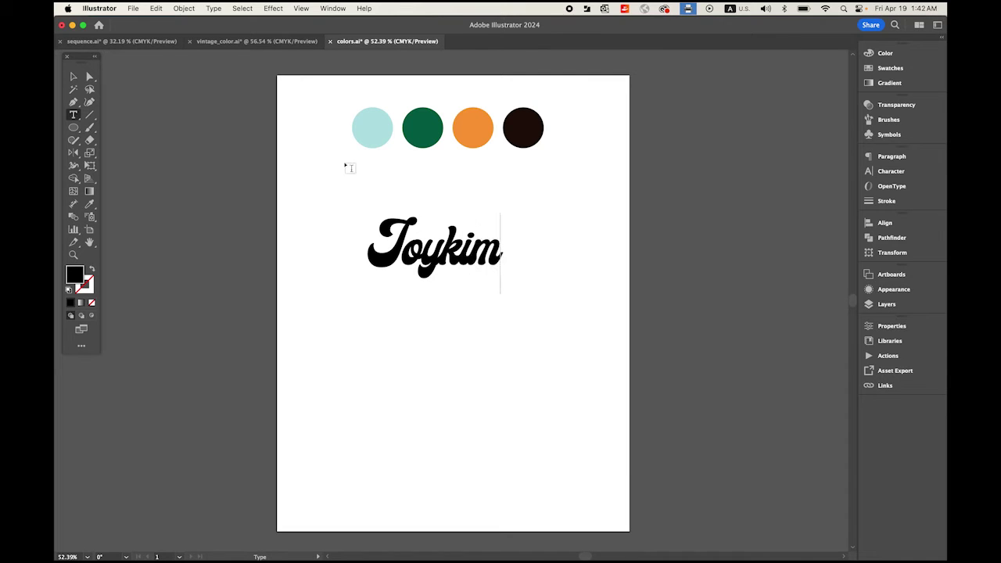
{"action": "key", "text": "Escape"}
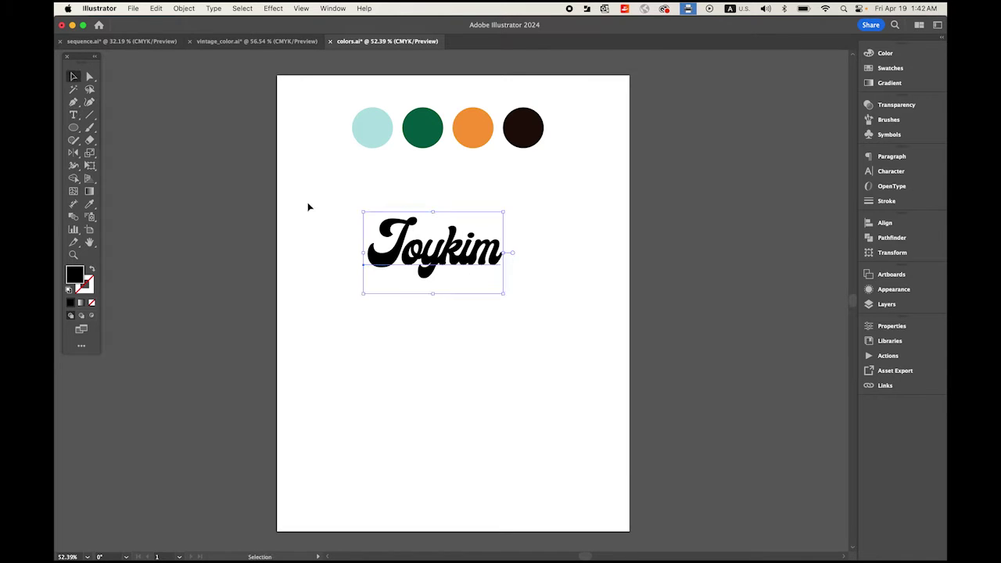
{"action": "left_click_drag", "start_coordinate": [440, 261], "coordinate": [435, 284]}
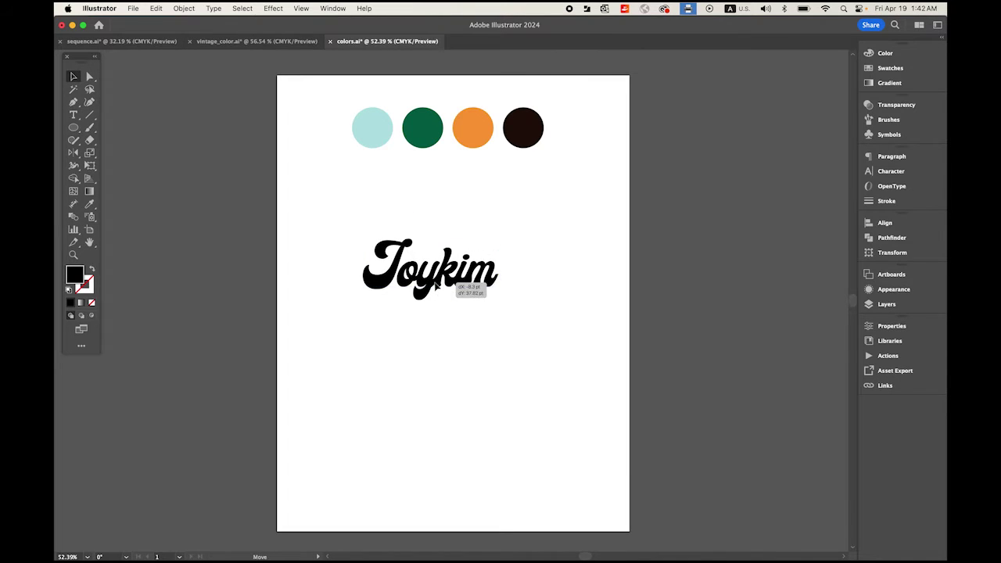
{"action": "left_click", "coordinate": [890, 171]}
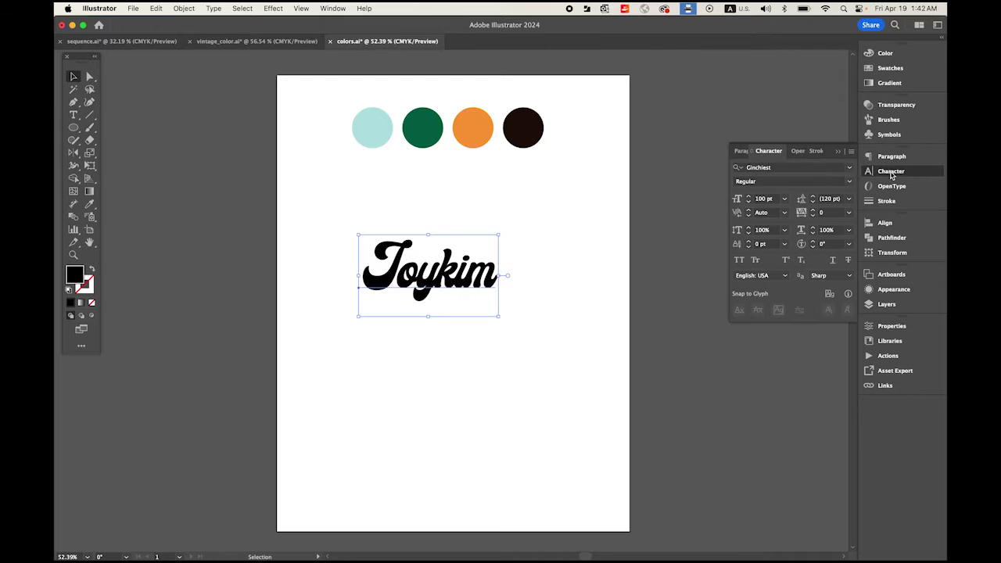
{"action": "left_click", "coordinate": [764, 199]}
{"action": "left_click", "coordinate": [766, 120]}
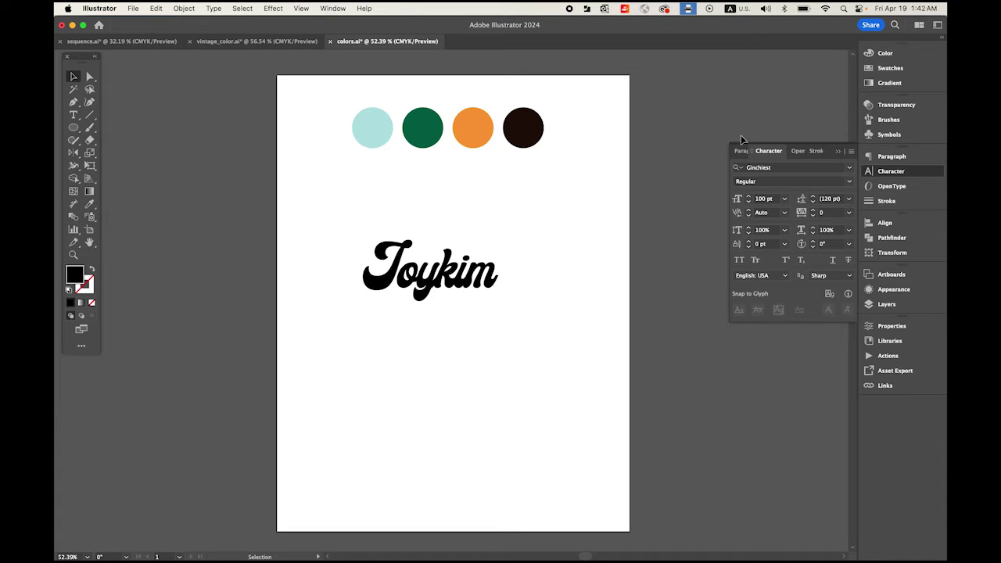
- Show the rulers, keep their units in points, then hide them again
{"action": "key", "text": "super+r"}
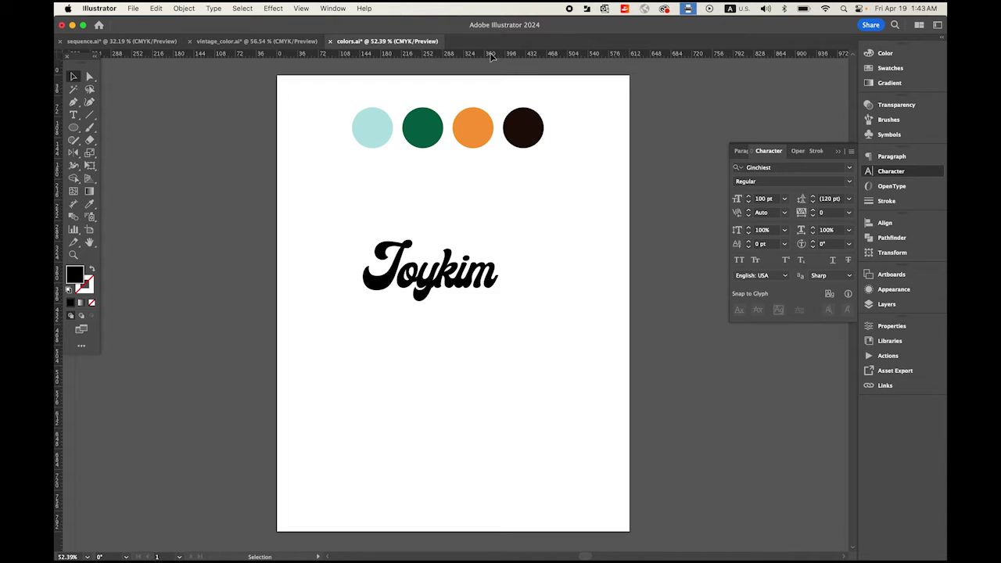
{"action": "right_click", "coordinate": [523, 58]}
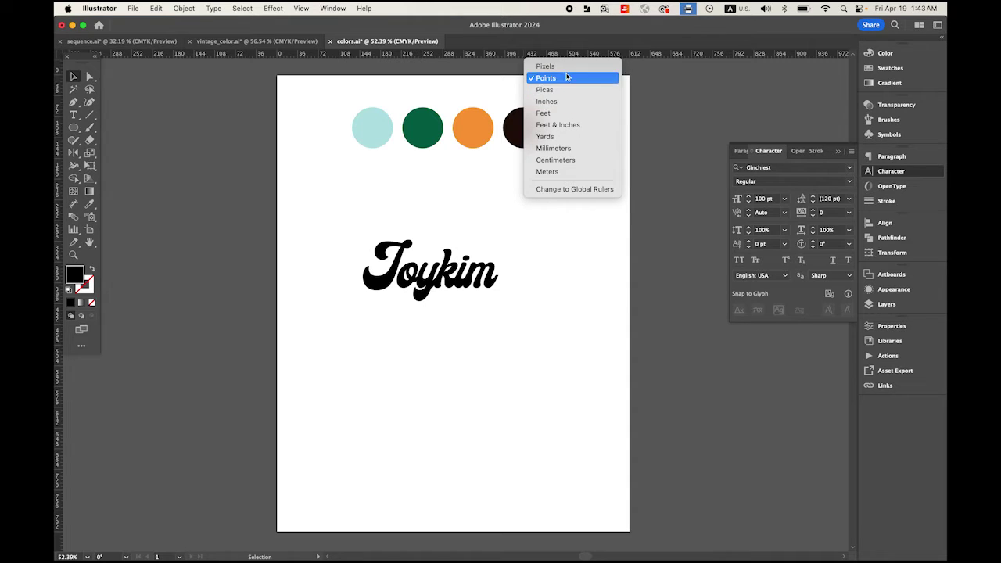
{"action": "left_click", "coordinate": [568, 79]}
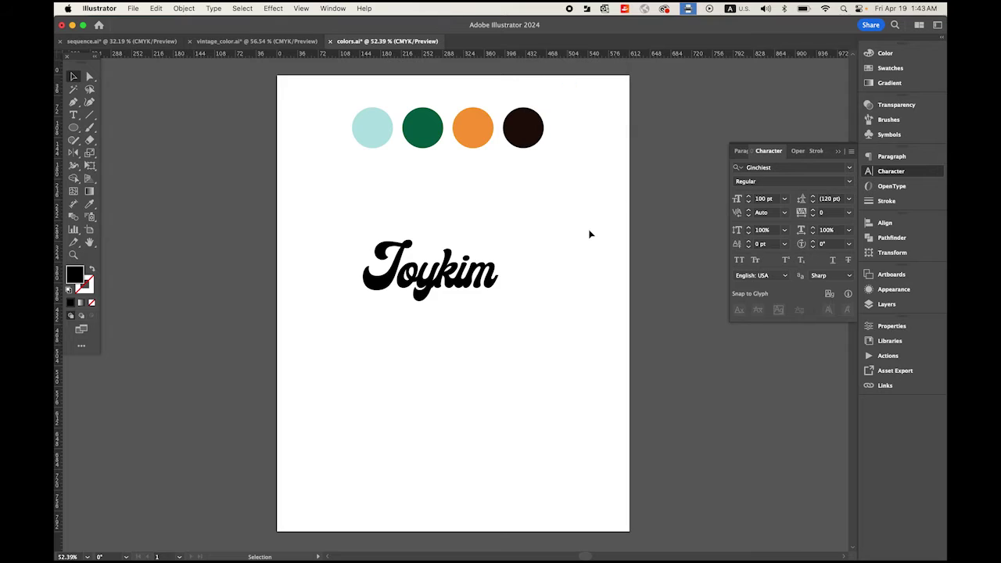
{"action": "key", "text": "super+r"}
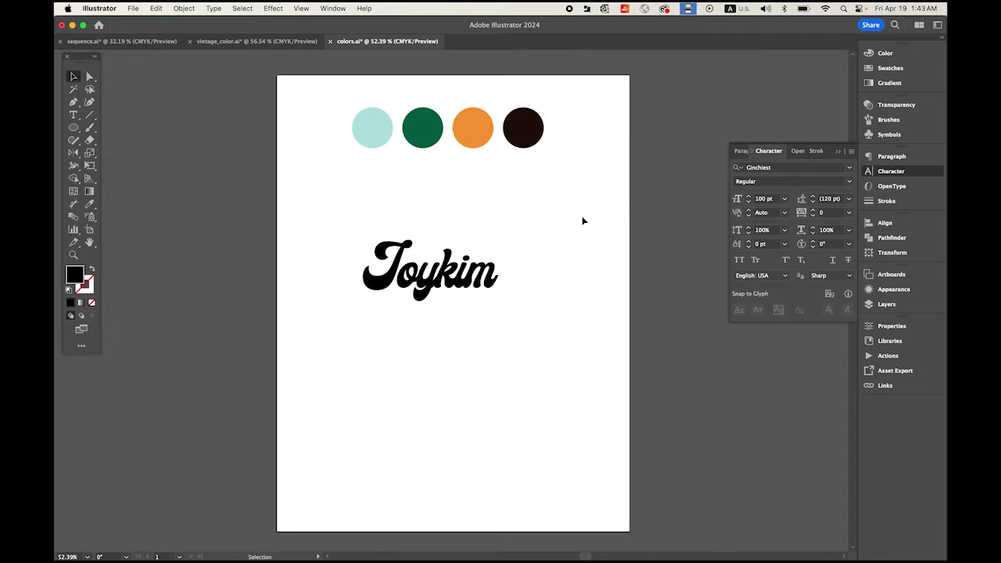
- Create outlines from the Joykim text, zoom in, and bring up the Pathfinder panel
{"action": "left_click", "coordinate": [443, 294]}
{"action": "left_click", "coordinate": [211, 8]}
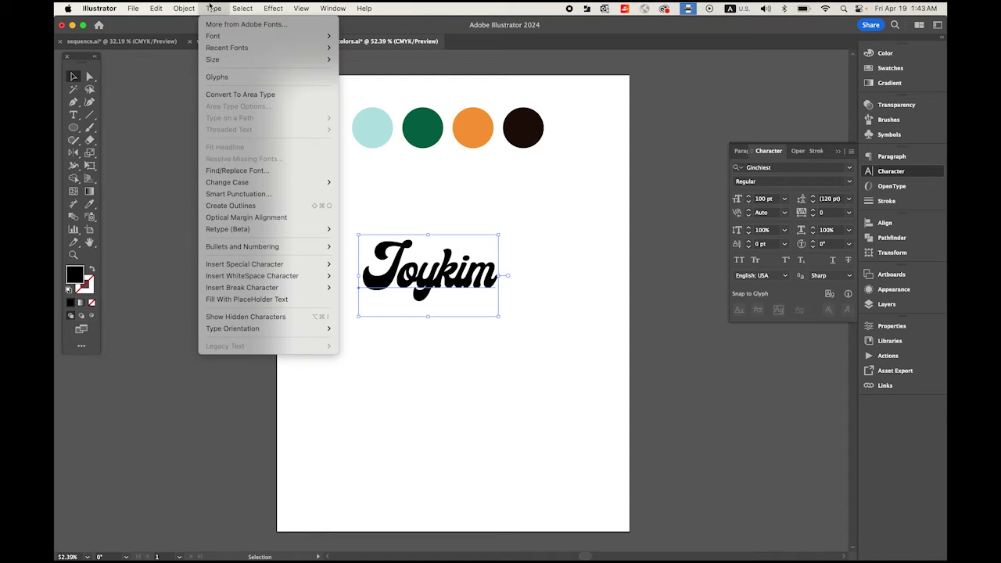
{"action": "left_click", "coordinate": [280, 205]}
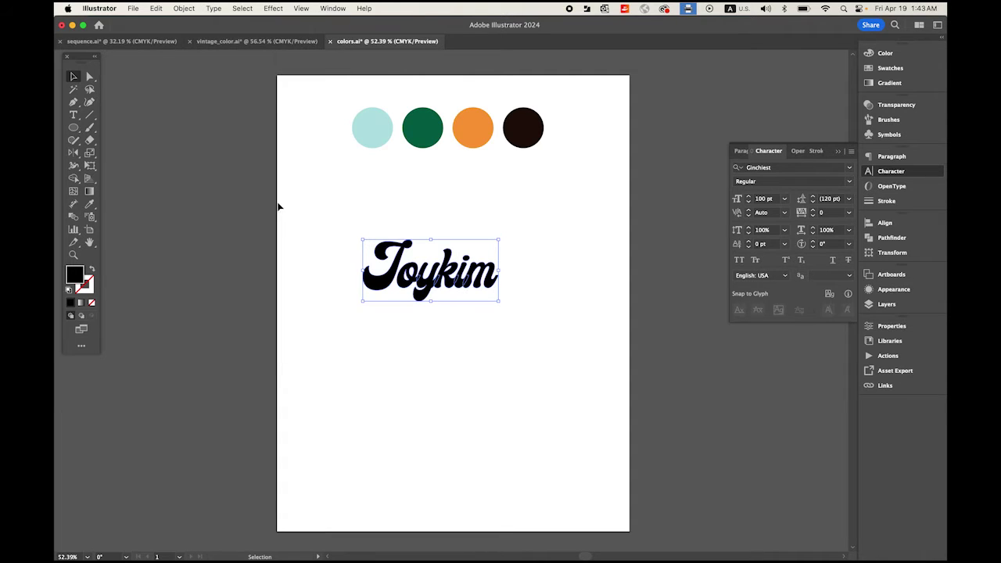
{"action": "key", "text": "space"}
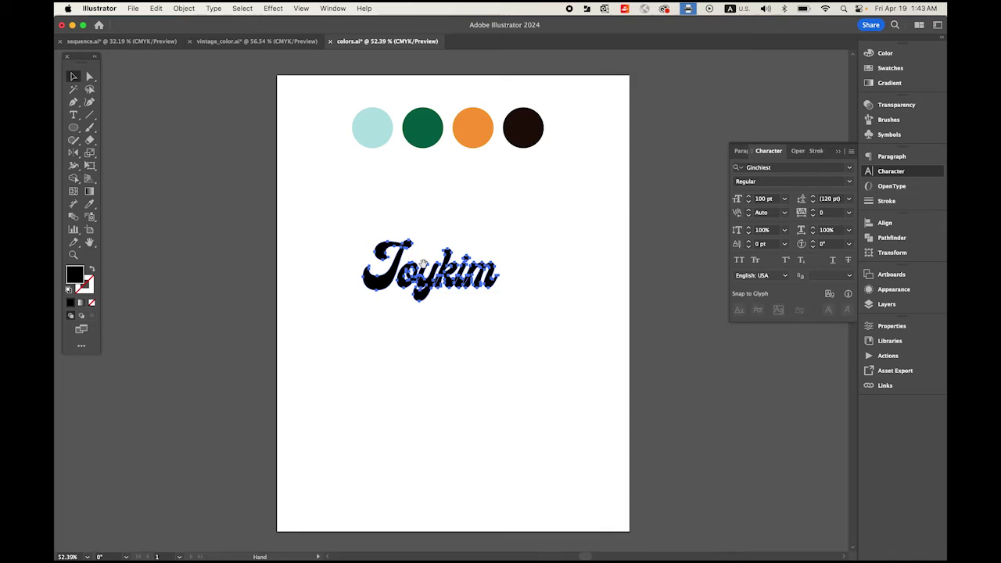
{"action": "scroll", "coordinate": [422, 264], "scroll_direction": "up", "scroll_amount": 5}
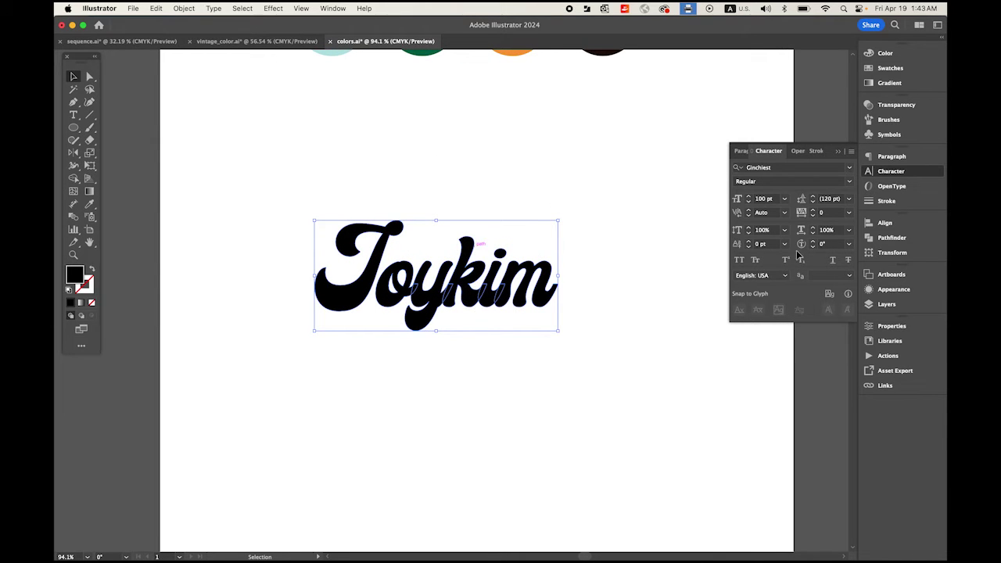
{"action": "left_click", "coordinate": [878, 238]}
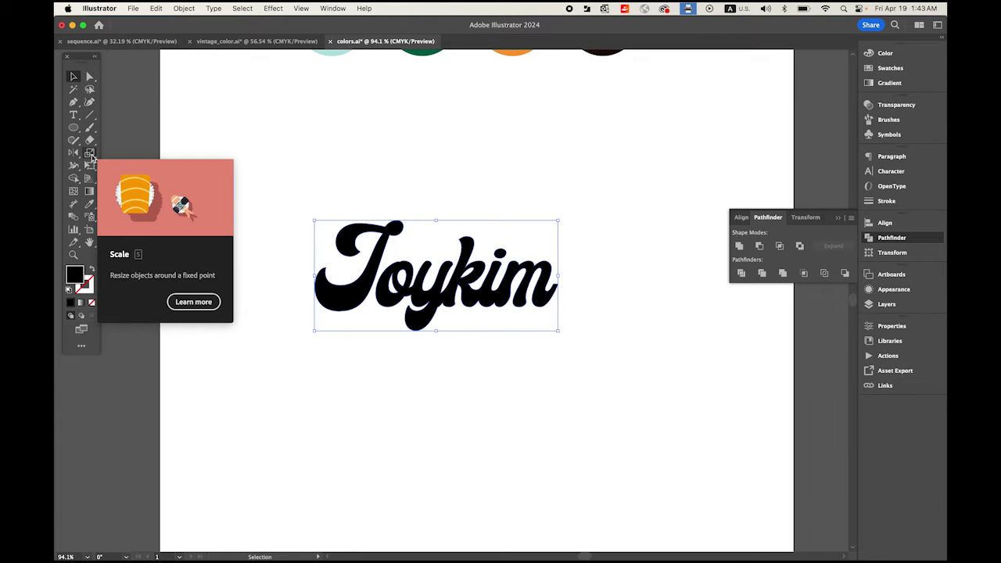
- Shear the Joykim outlines by -15° on the vertical axis with the Shear Tool
{"action": "left_click", "coordinate": [91, 155]}
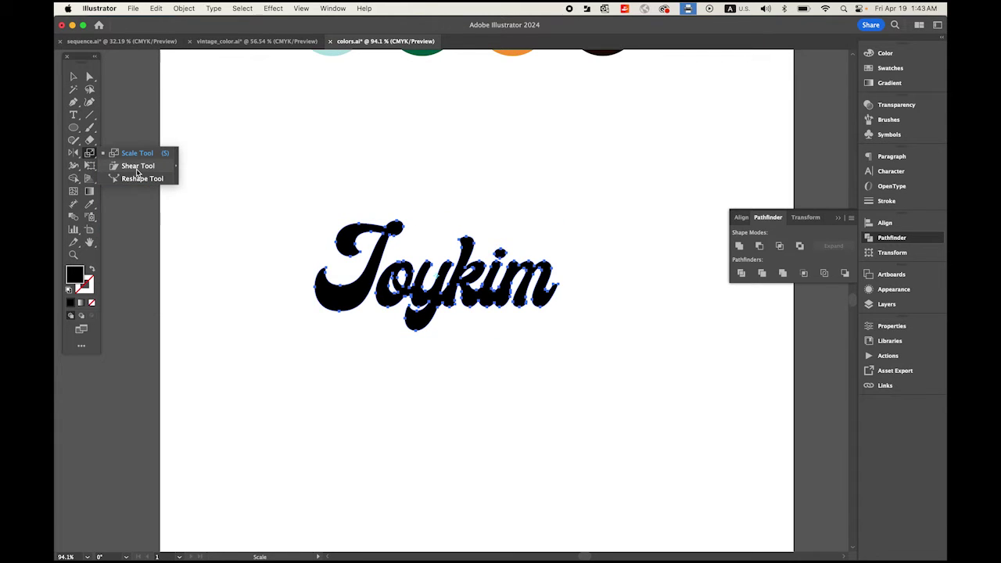
{"action": "left_click", "coordinate": [137, 167]}
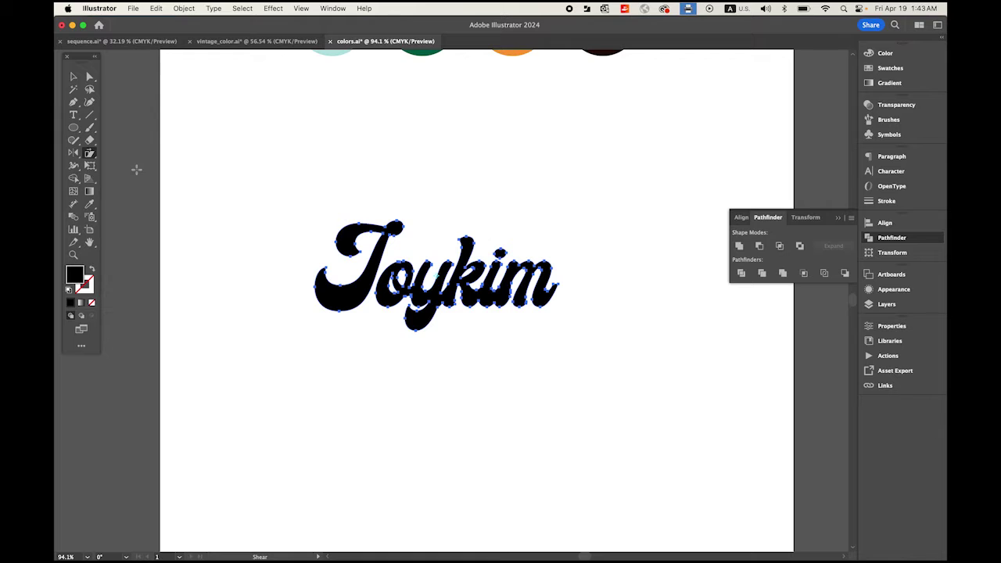
{"action": "double_click", "coordinate": [89, 154]}
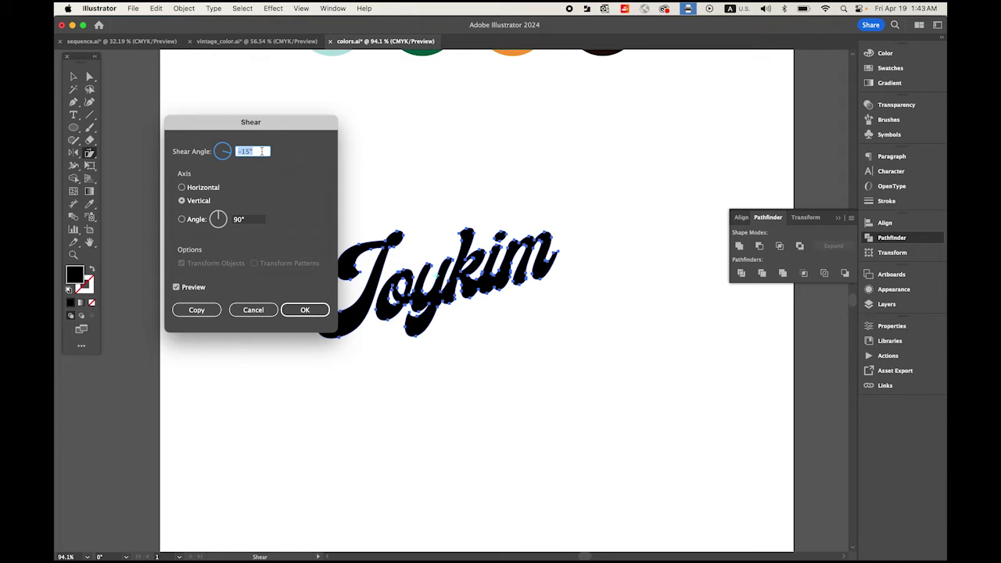
{"action": "left_click", "coordinate": [307, 310]}
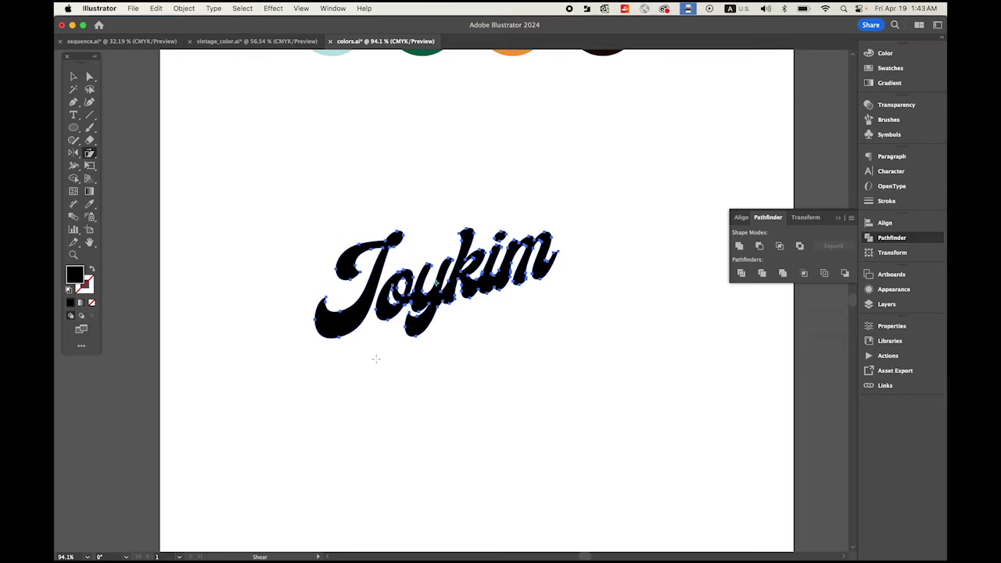
{"action": "left_click_drag", "start_coordinate": [469, 364], "coordinate": [456, 438]}
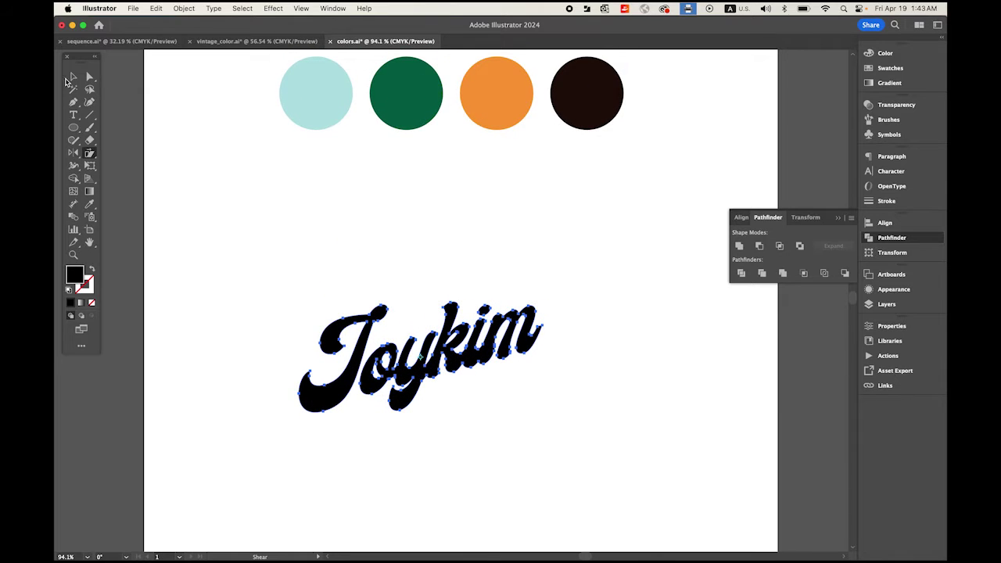
{"action": "left_click", "coordinate": [72, 78]}
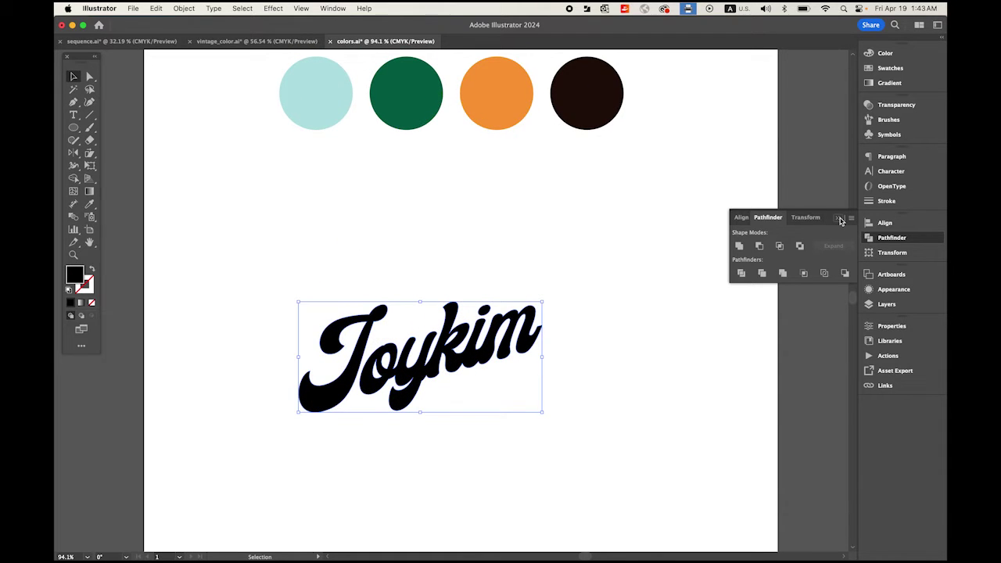
- Add a new fill to Joykim and eyedrop the light-aqua circle's colour into it
{"action": "left_click", "coordinate": [880, 289]}
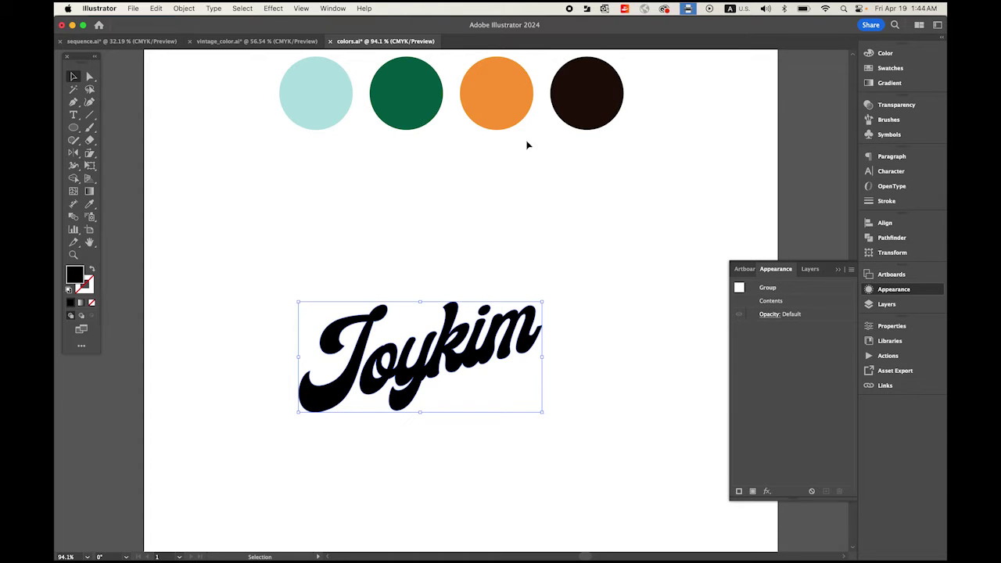
{"action": "left_click", "coordinate": [333, 9]}
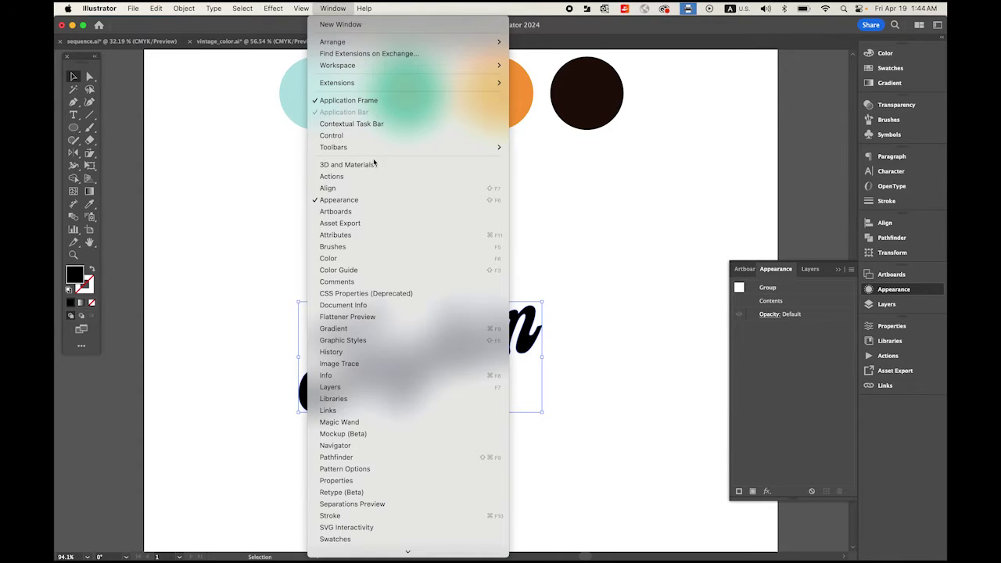
{"action": "left_click", "coordinate": [333, 8]}
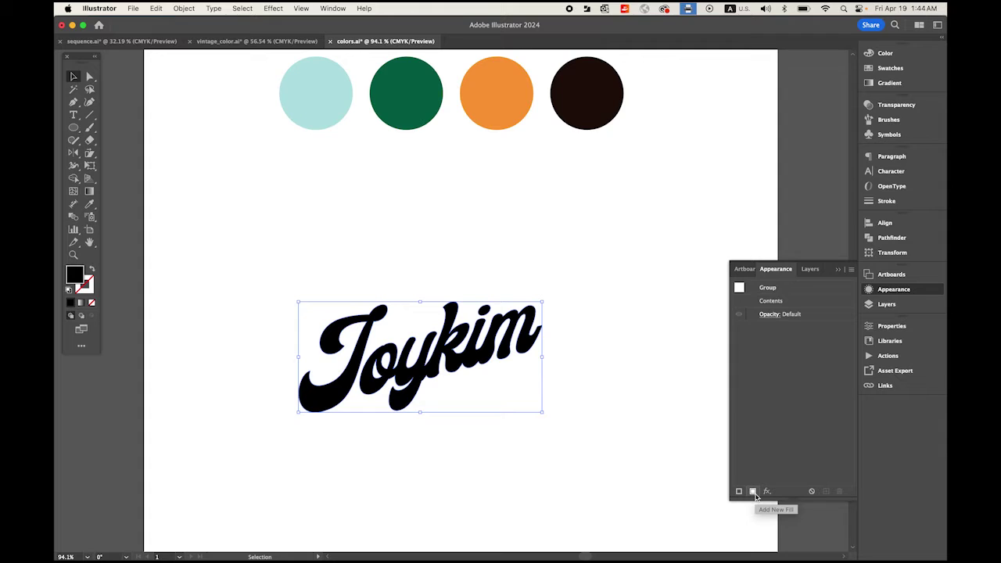
{"action": "left_click", "coordinate": [753, 491]}
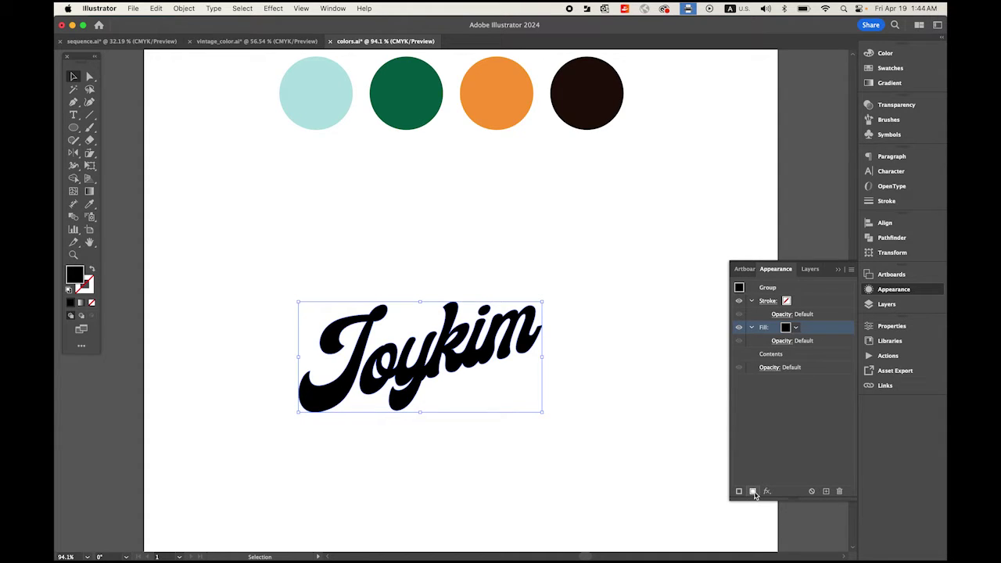
{"action": "left_click", "coordinate": [90, 204]}
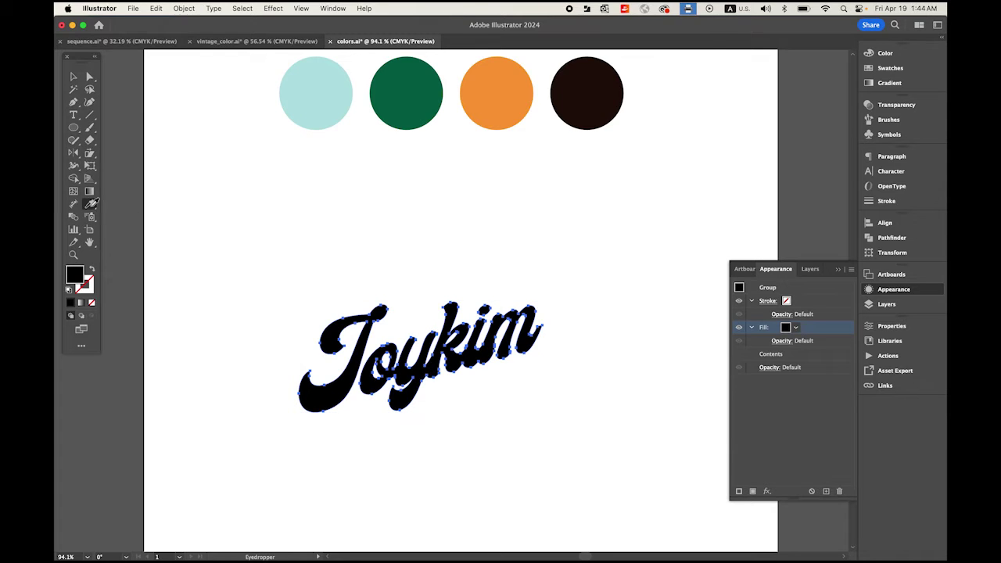
{"action": "left_click", "coordinate": [330, 95]}
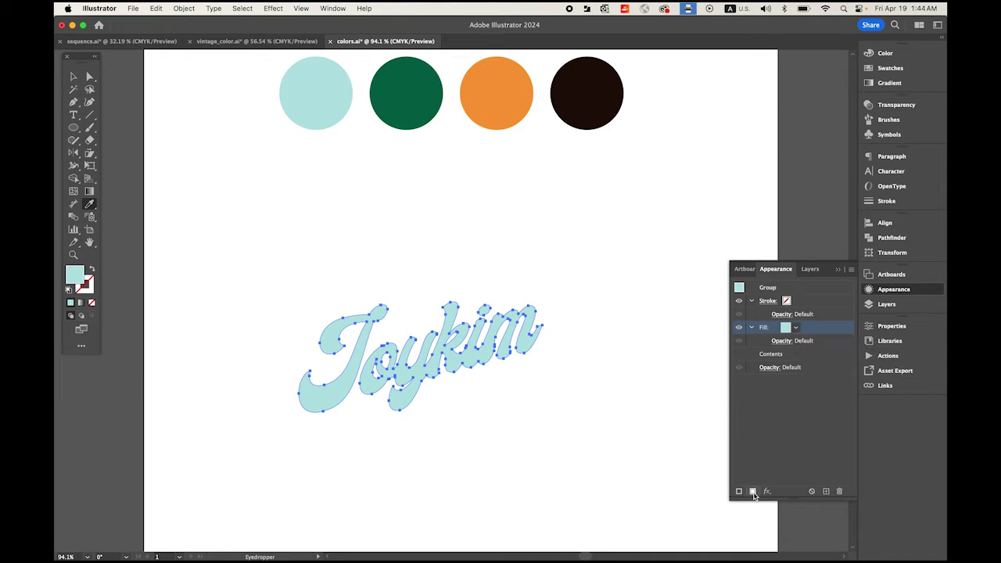
- Add a second fill, colour the lower one dark green, and compare by toggling the aqua fill
{"action": "left_click", "coordinate": [753, 492]}
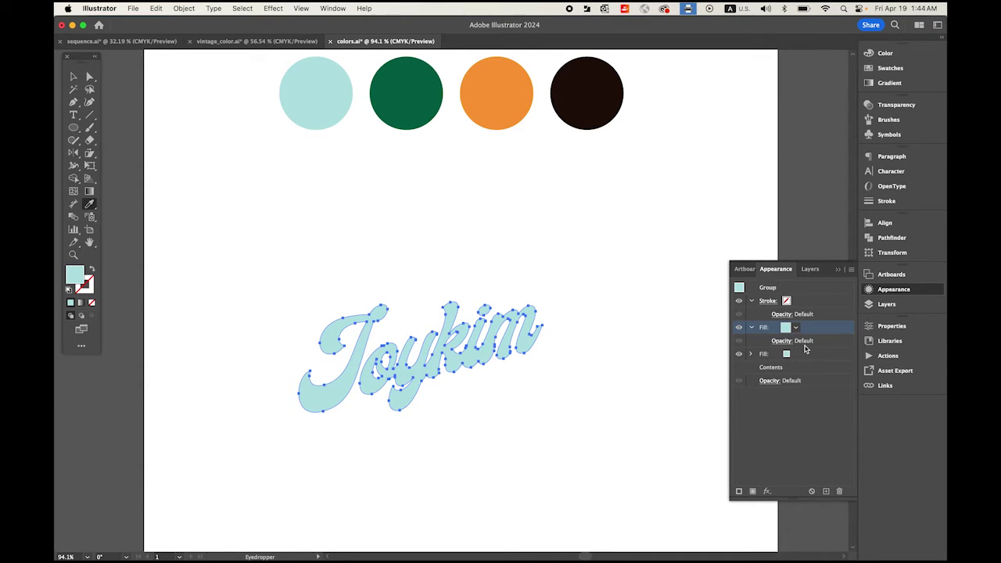
{"action": "left_click", "coordinate": [797, 356]}
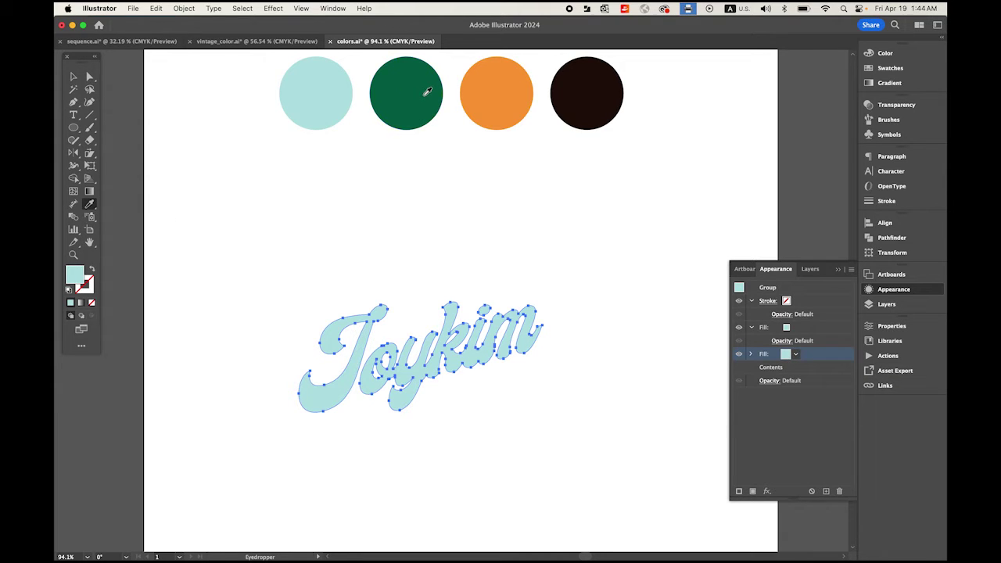
{"action": "left_click", "coordinate": [426, 97]}
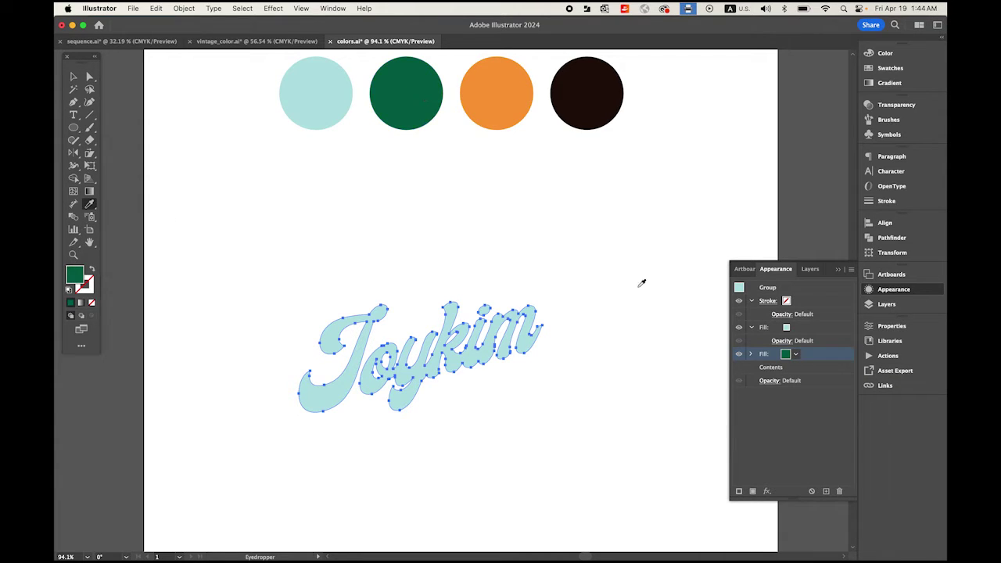
{"action": "left_click", "coordinate": [74, 76]}
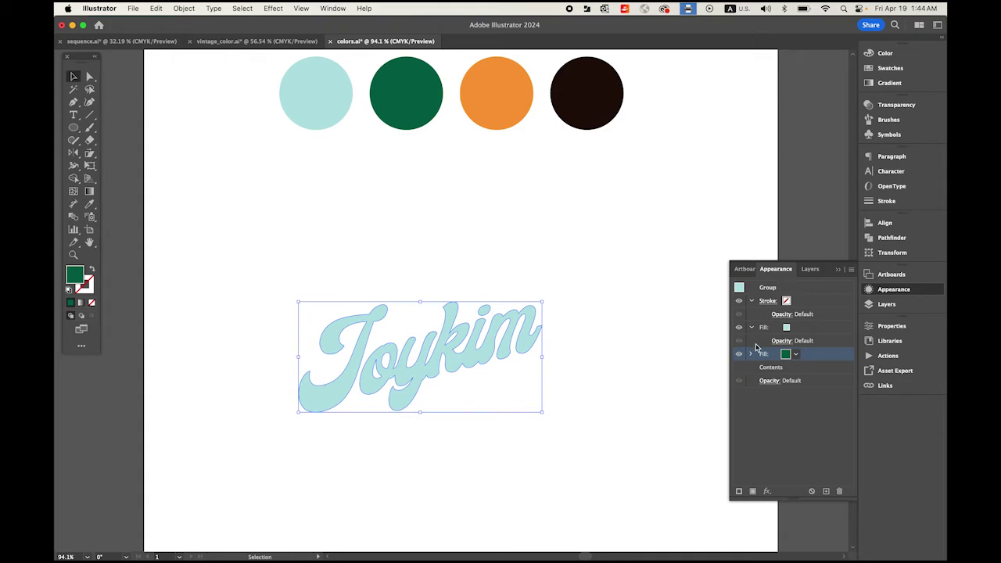
{"action": "left_click", "coordinate": [739, 327]}
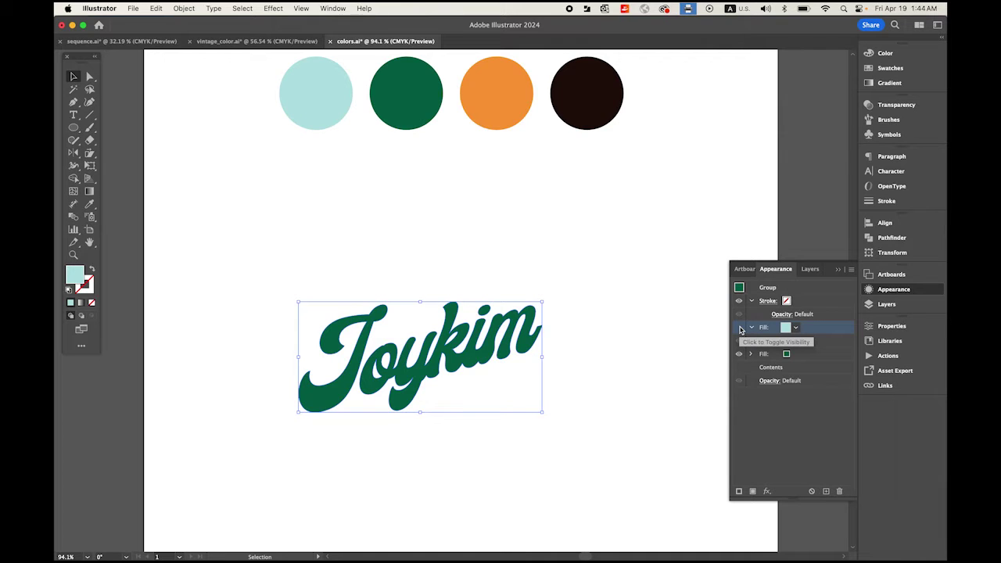
{"action": "left_click", "coordinate": [739, 329]}
{"action": "left_click", "coordinate": [740, 329]}
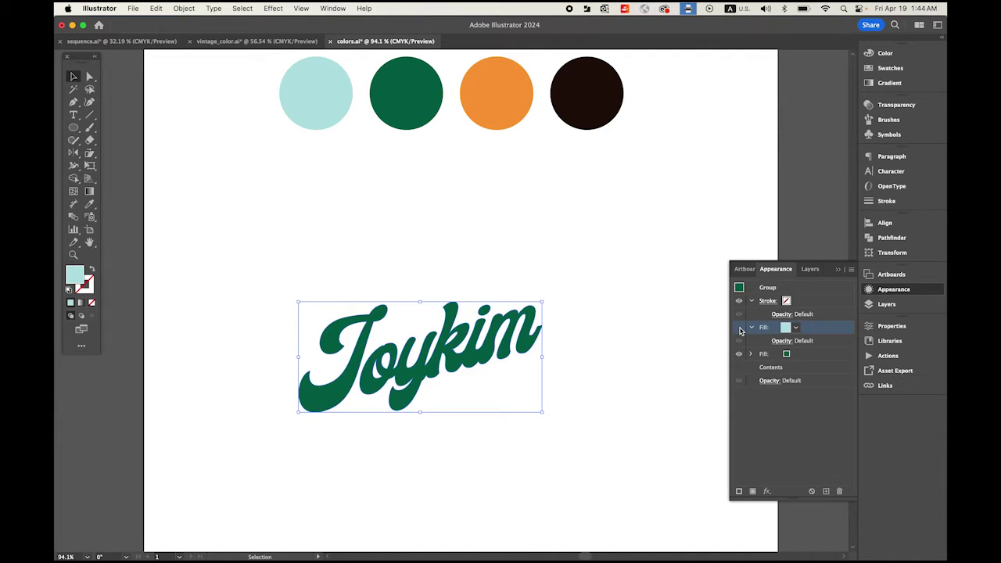
{"action": "left_click", "coordinate": [740, 329]}
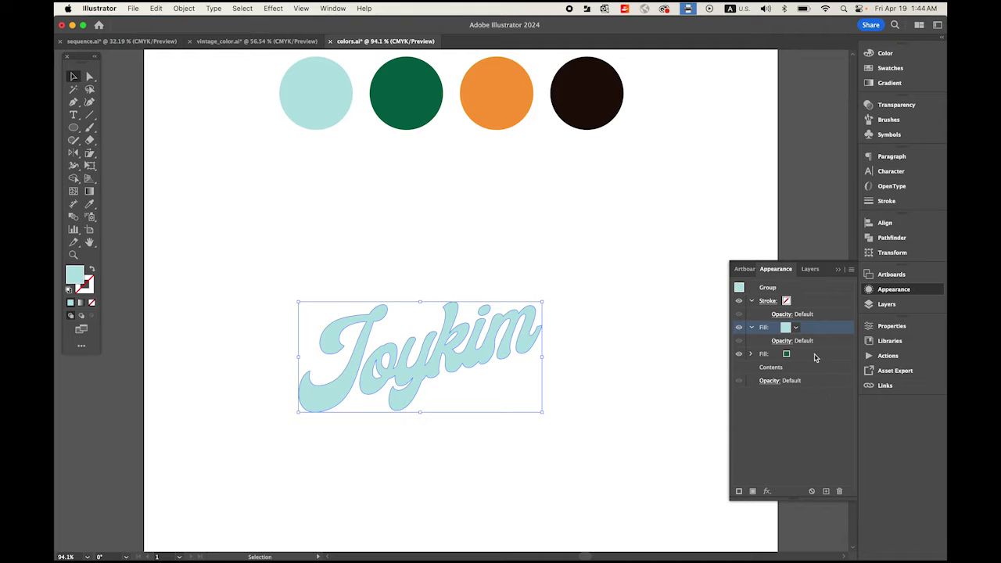
- Give the green fill a Transform effect of 0.1 pt/0.1 pt with 30 copies, then nudge the lettering
{"action": "left_click", "coordinate": [815, 356]}
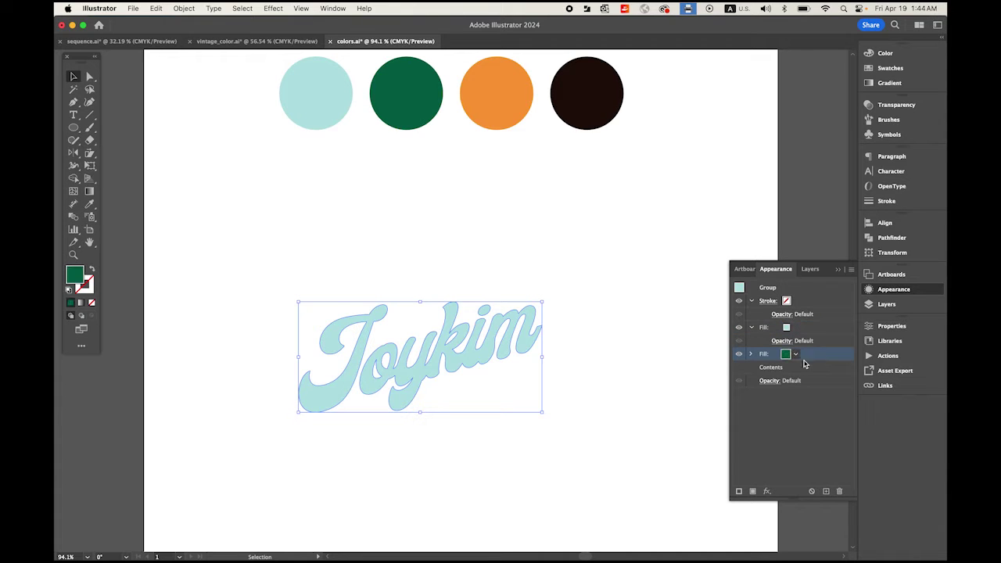
{"action": "left_click", "coordinate": [766, 492]}
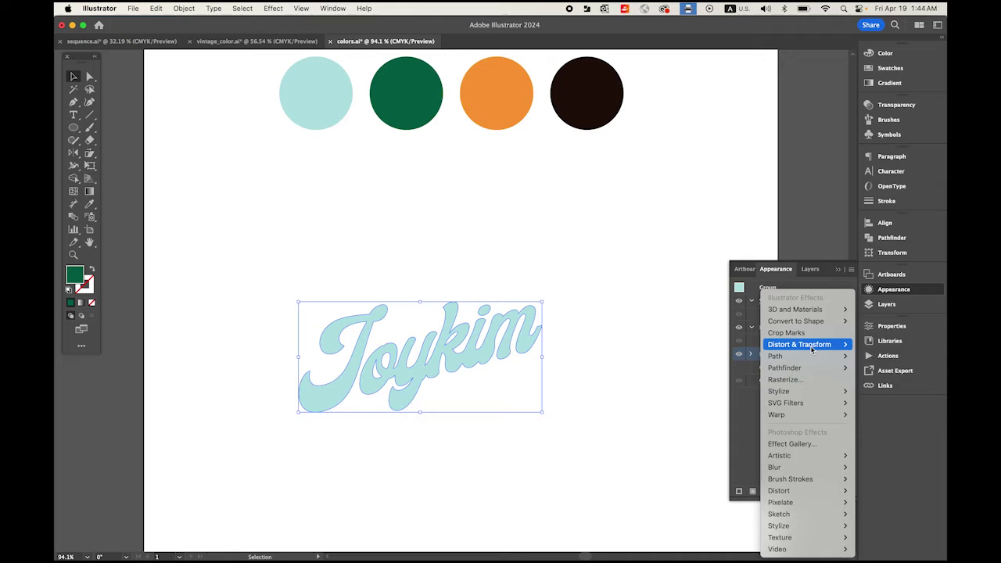
{"action": "mouse_move", "coordinate": [812, 349]}
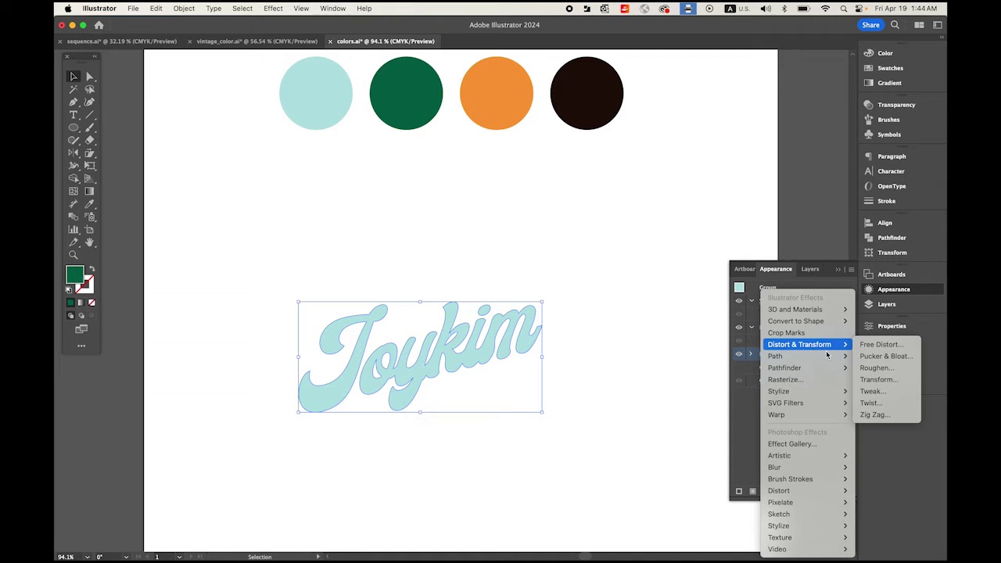
{"action": "left_click", "coordinate": [887, 381]}
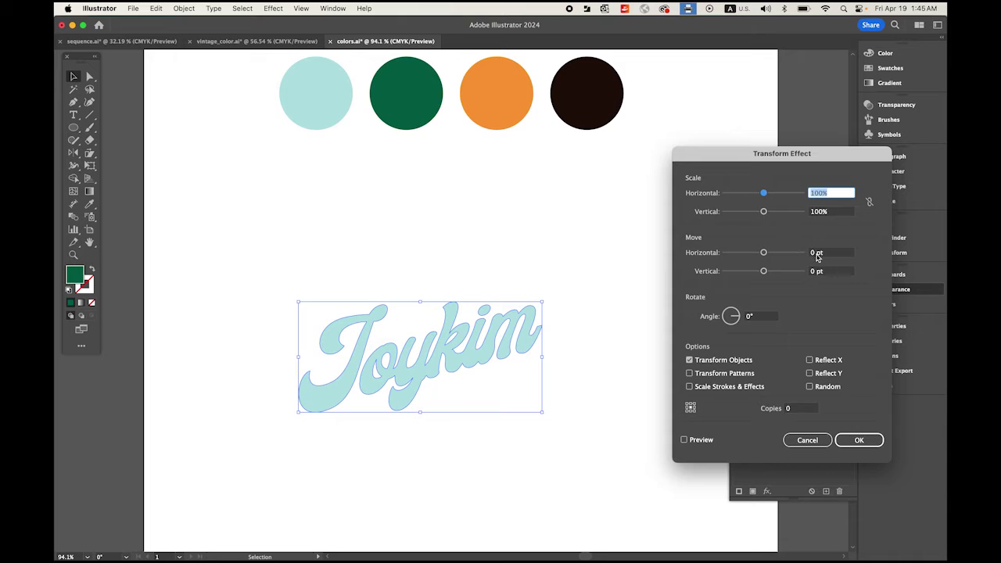
{"action": "double_click", "coordinate": [813, 253]}
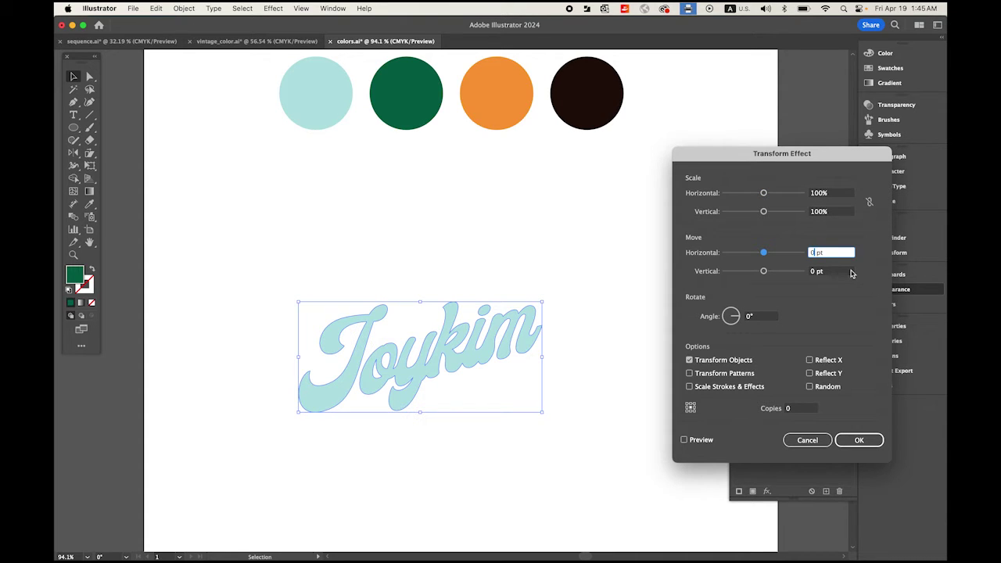
{"action": "type", "text": "0.1"}
{"action": "double_click", "coordinate": [816, 270]}
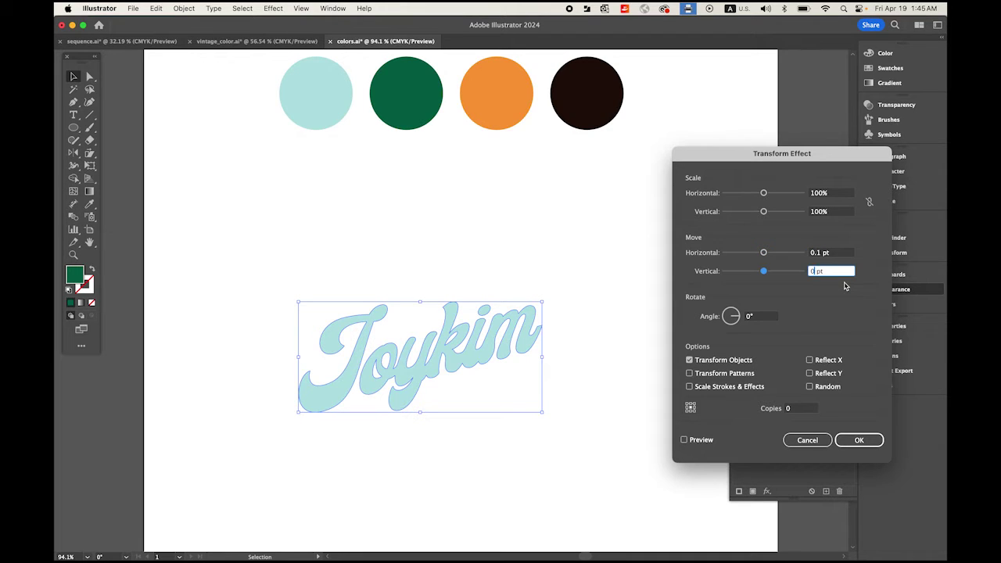
{"action": "type", "text": "0.1"}
{"action": "double_click", "coordinate": [794, 408]}
{"action": "type", "text": "30"}
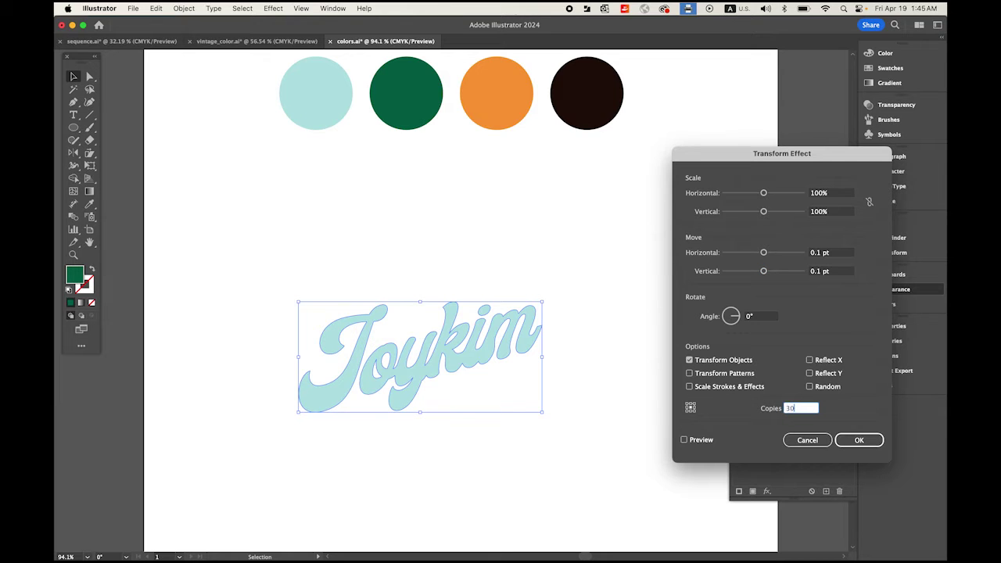
{"action": "key", "text": "Return"}
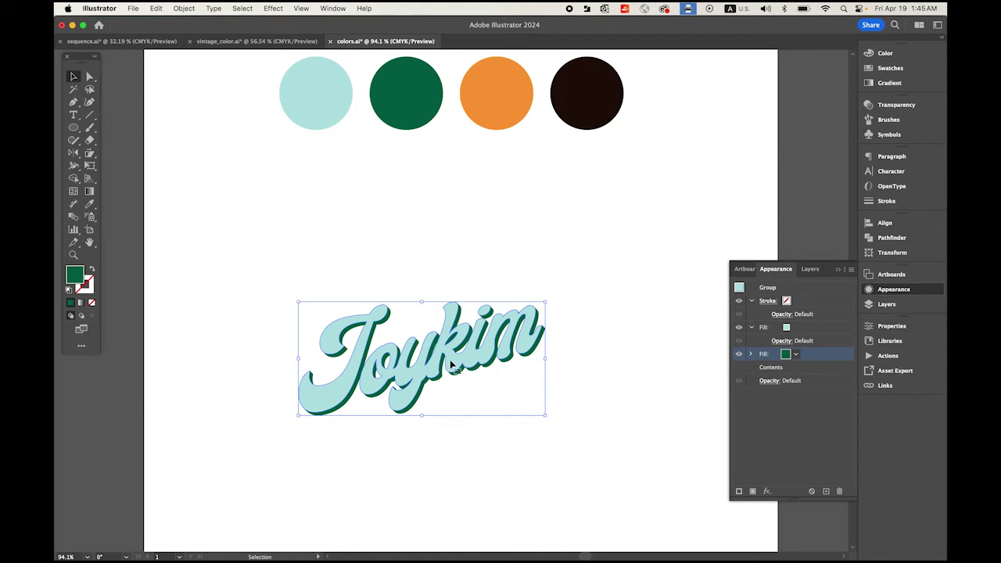
{"action": "left_click_drag", "start_coordinate": [454, 363], "coordinate": [454, 352]}
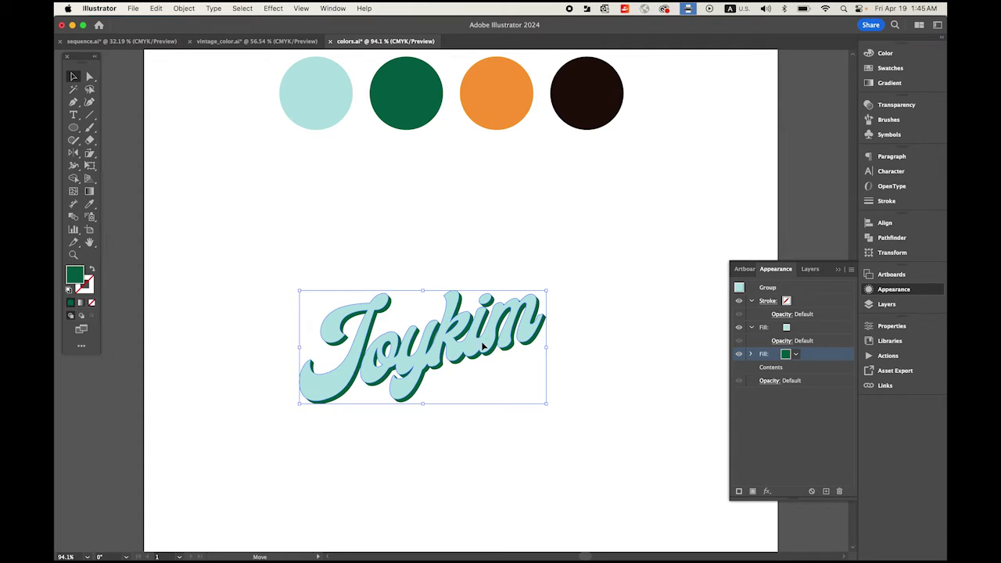
{"action": "left_click_drag", "start_coordinate": [473, 341], "coordinate": [495, 341]}
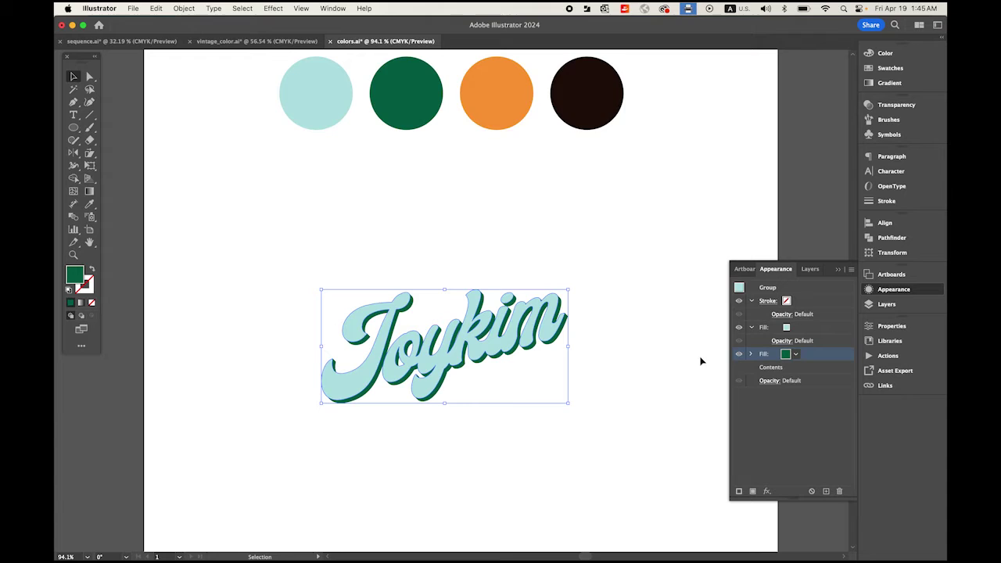
- Add a 7 pt black stroke to Joykim and move it below the fill rows
{"action": "left_click", "coordinate": [739, 492]}
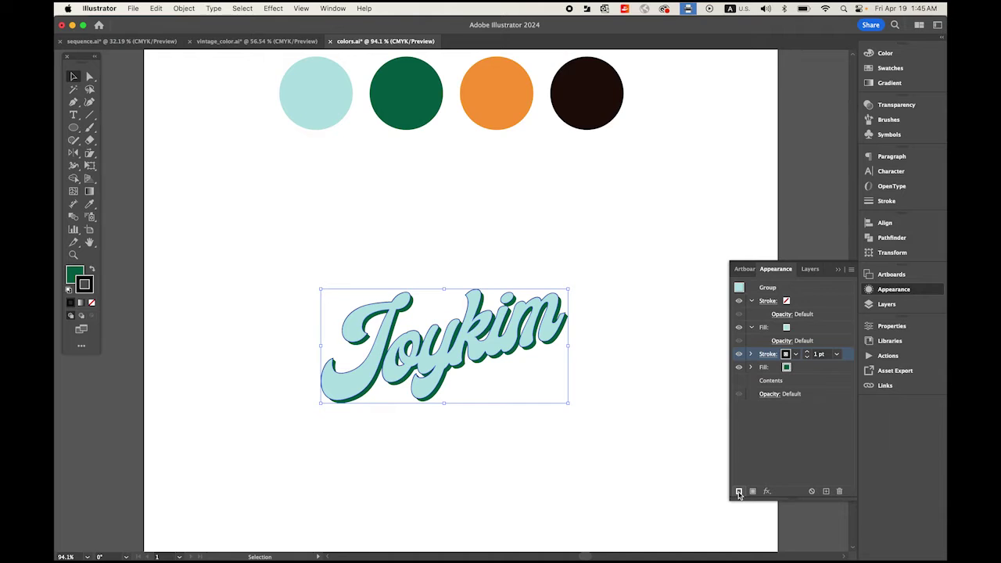
{"action": "left_click", "coordinate": [808, 353]}
{"action": "left_click", "coordinate": [808, 352]}
{"action": "left_click", "coordinate": [808, 353]}
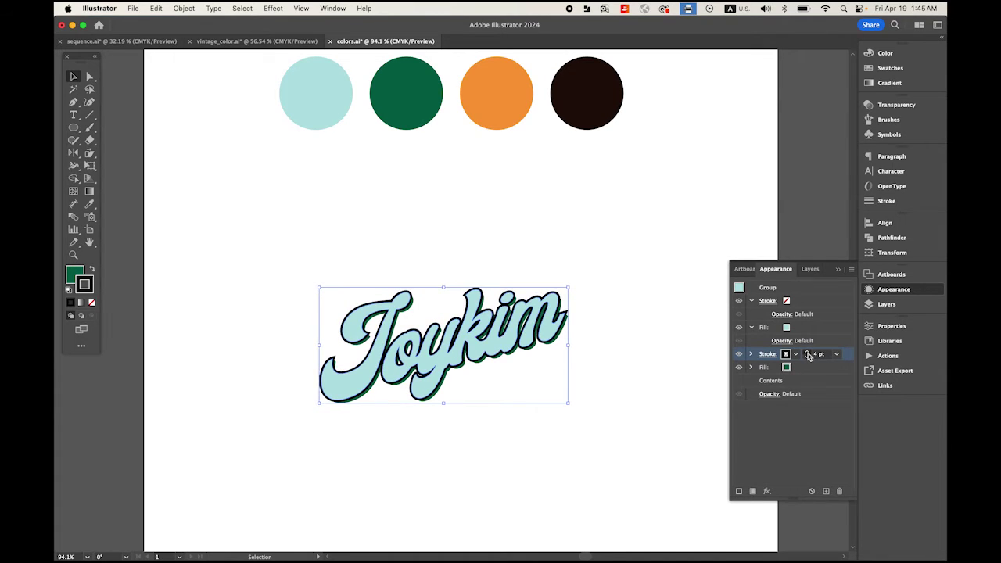
{"action": "left_click", "coordinate": [809, 352]}
{"action": "left_click", "coordinate": [809, 353]}
{"action": "left_click", "coordinate": [808, 353]}
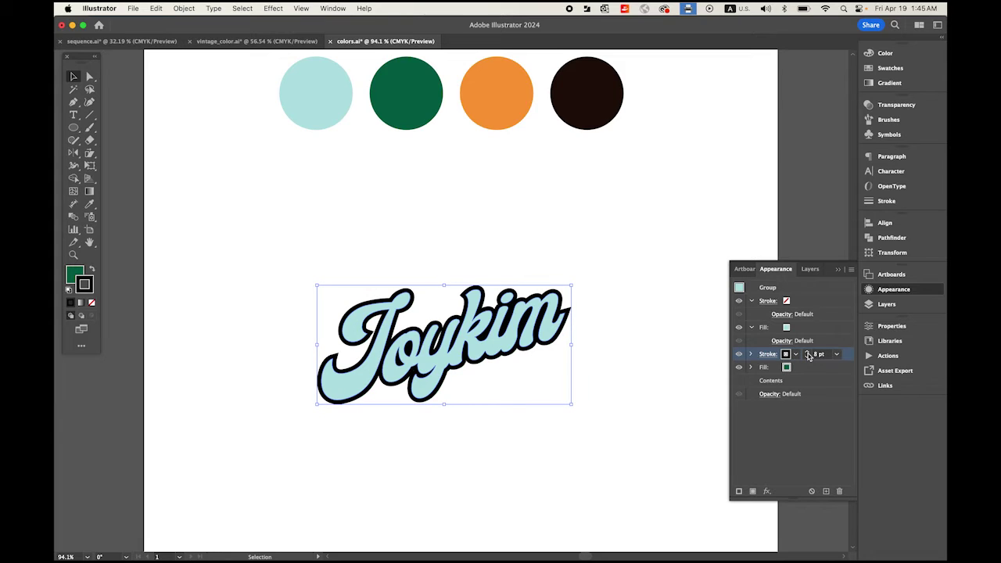
{"action": "left_click", "coordinate": [809, 357]}
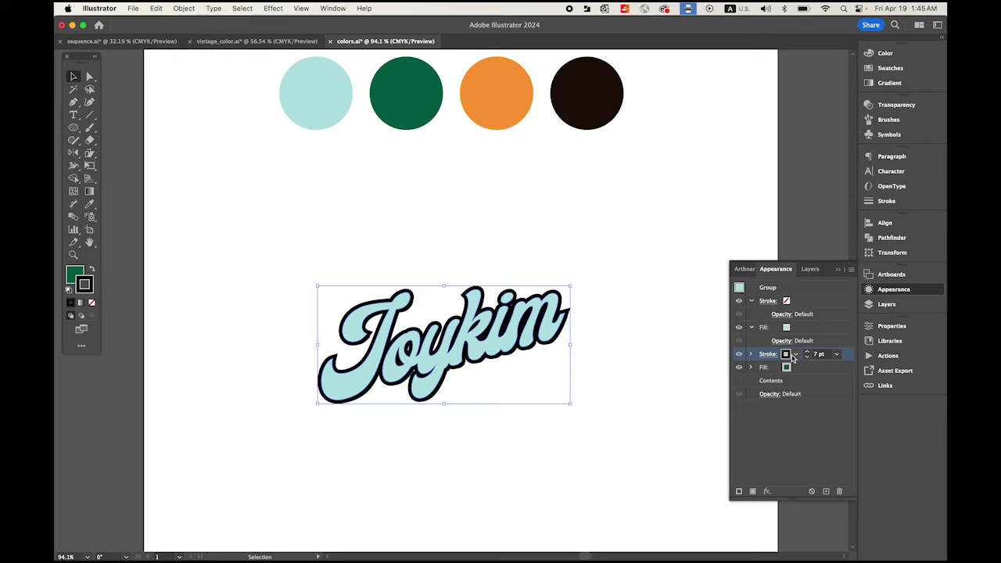
{"action": "left_click_drag", "start_coordinate": [853, 358], "coordinate": [845, 373]}
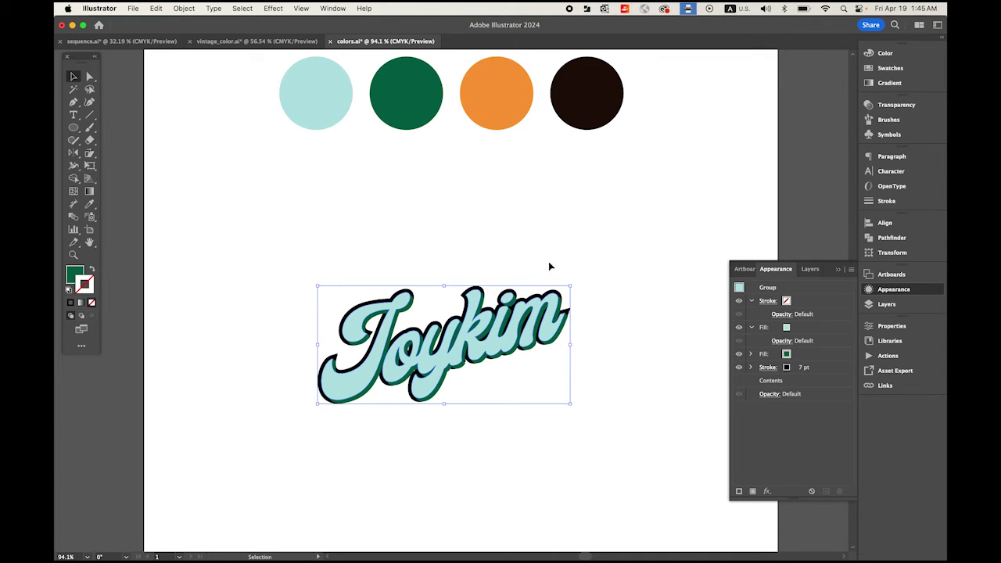
- Look up the dark palette circle's fill hex value in the Color Picker
{"action": "left_click", "coordinate": [585, 113]}
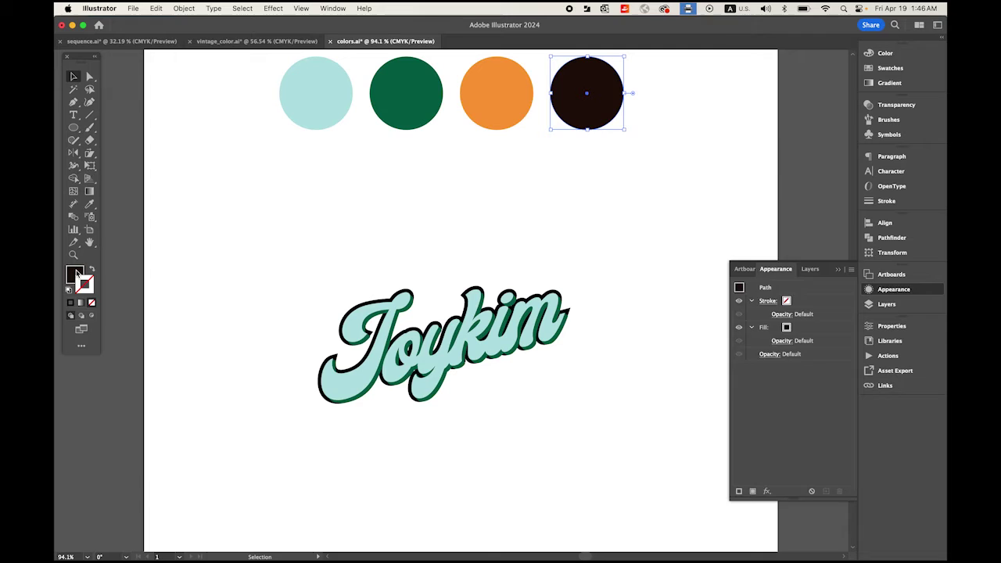
{"action": "left_click", "coordinate": [78, 273]}
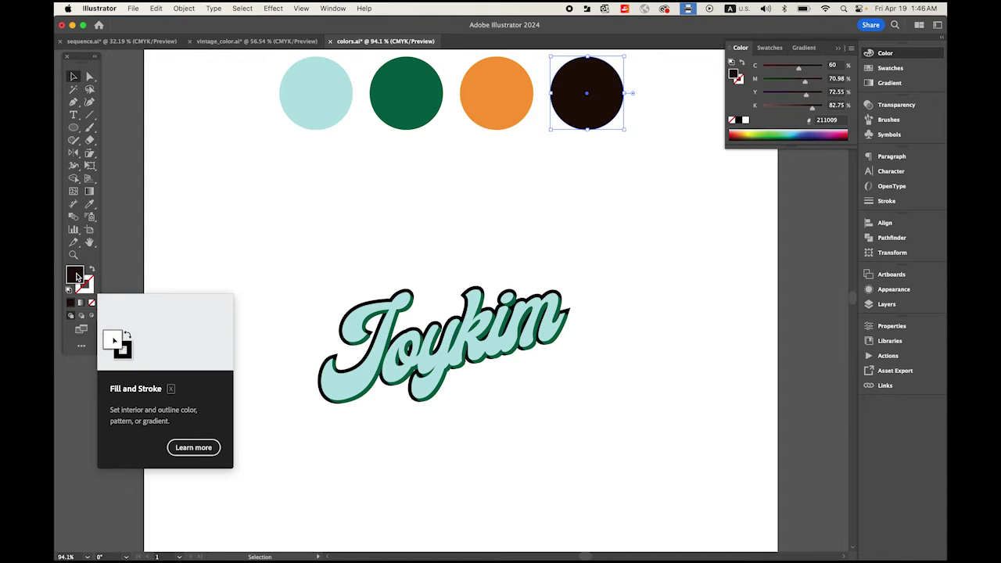
{"action": "double_click", "coordinate": [77, 275]}
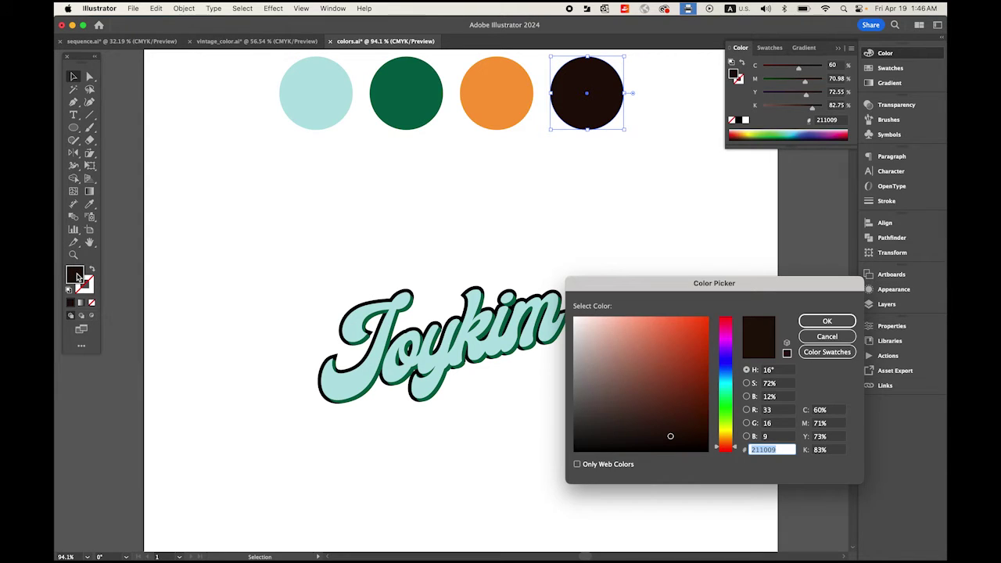
{"action": "left_click_drag", "start_coordinate": [785, 450], "coordinate": [750, 450]}
{"action": "left_click", "coordinate": [821, 338]}
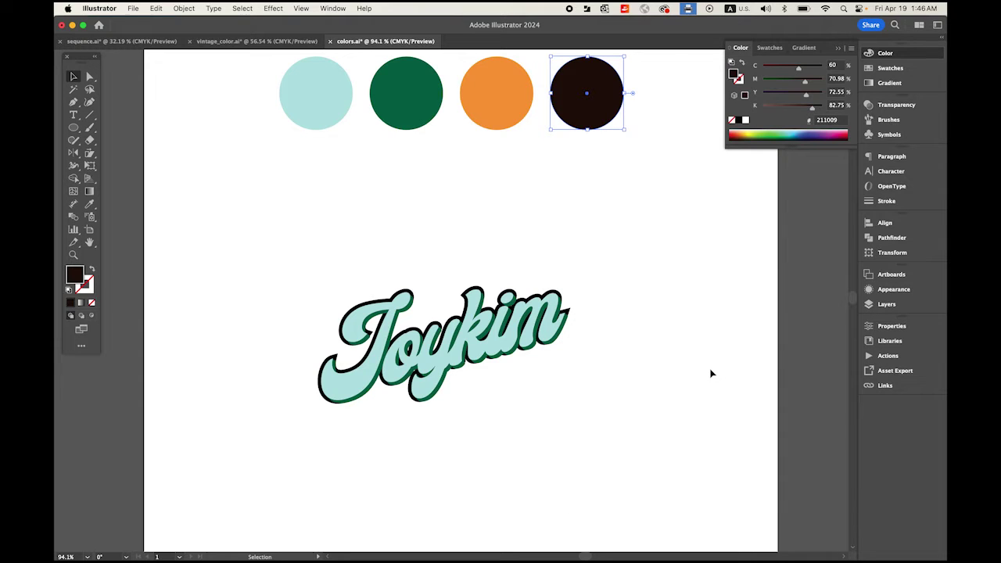
- Set the Joykim lettering's 7 pt stroke colour to hex 211009
{"action": "left_click", "coordinate": [485, 332]}
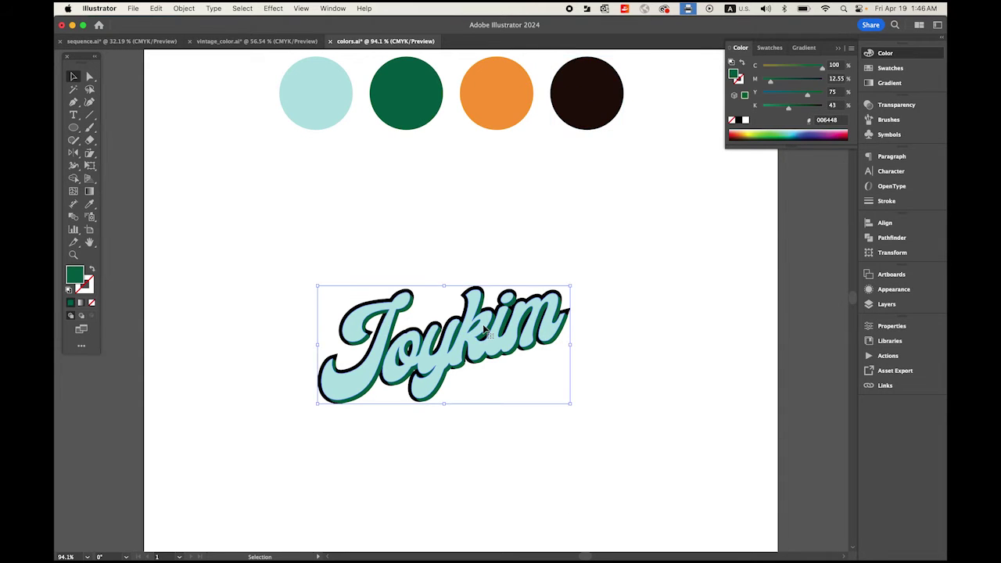
{"action": "left_click", "coordinate": [888, 290]}
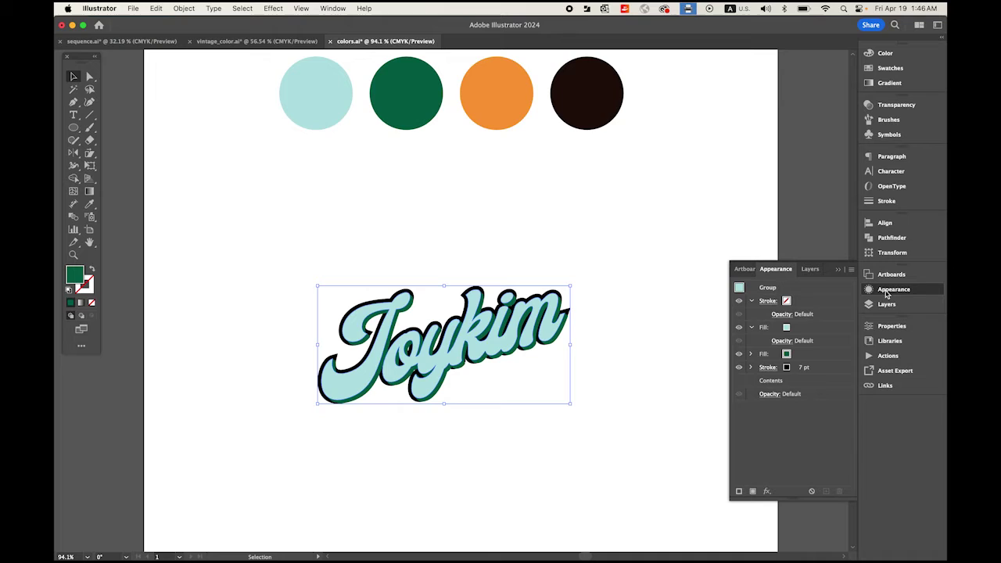
{"action": "left_click", "coordinate": [832, 369]}
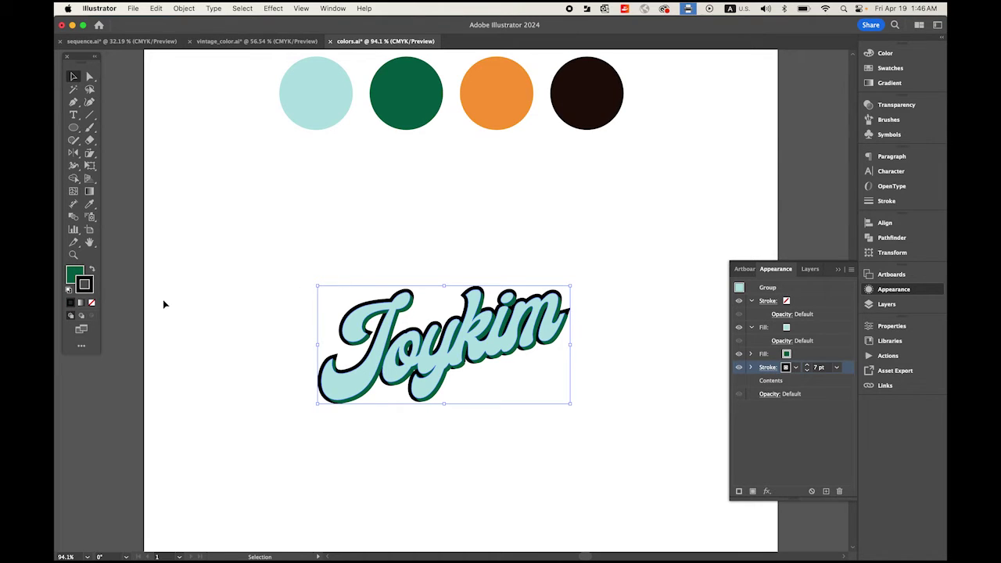
{"action": "double_click", "coordinate": [92, 285]}
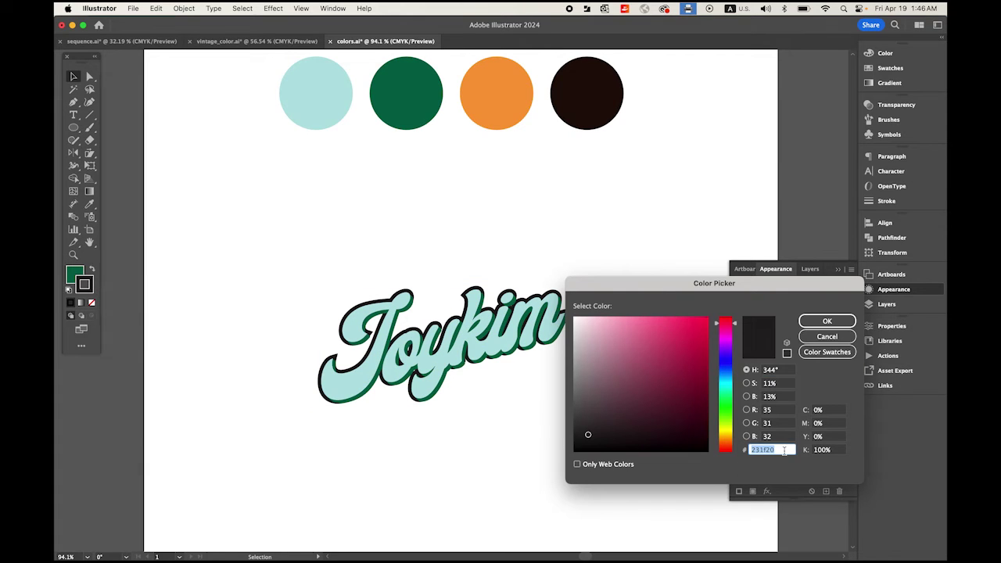
{"action": "type", "text": "211009"}
{"action": "left_click", "coordinate": [828, 322]}
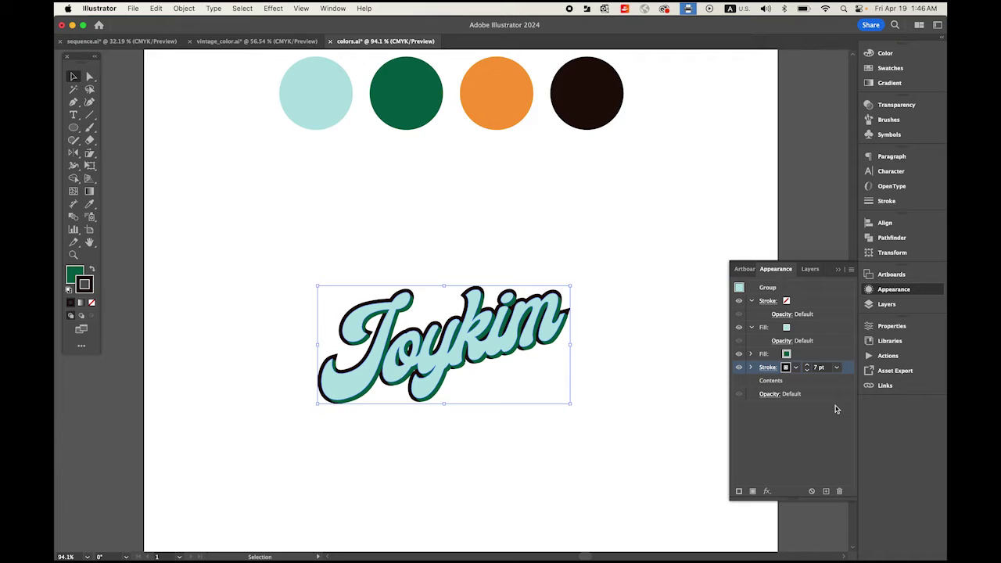
- Add a Transform effect moving 0.2 pt horizontally and vertically with 60 copies
{"action": "left_click", "coordinate": [768, 495]}
{"action": "mouse_move", "coordinate": [809, 345]}
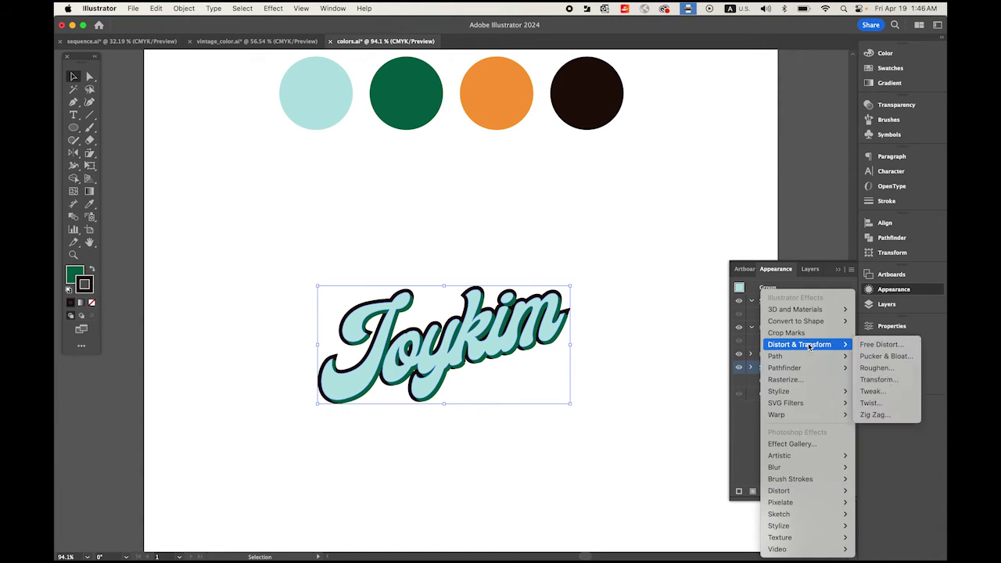
{"action": "left_click", "coordinate": [903, 381]}
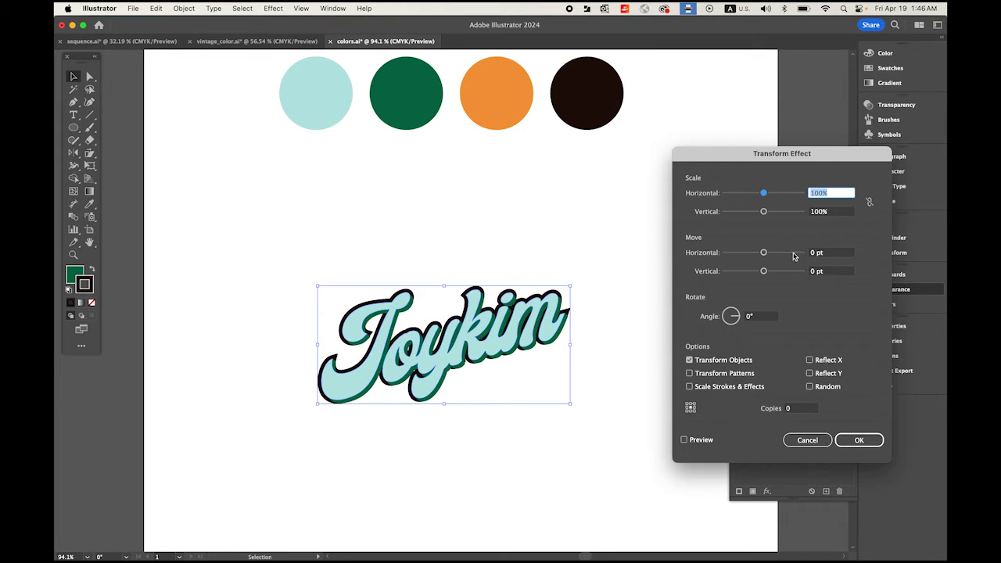
{"action": "double_click", "coordinate": [814, 253]}
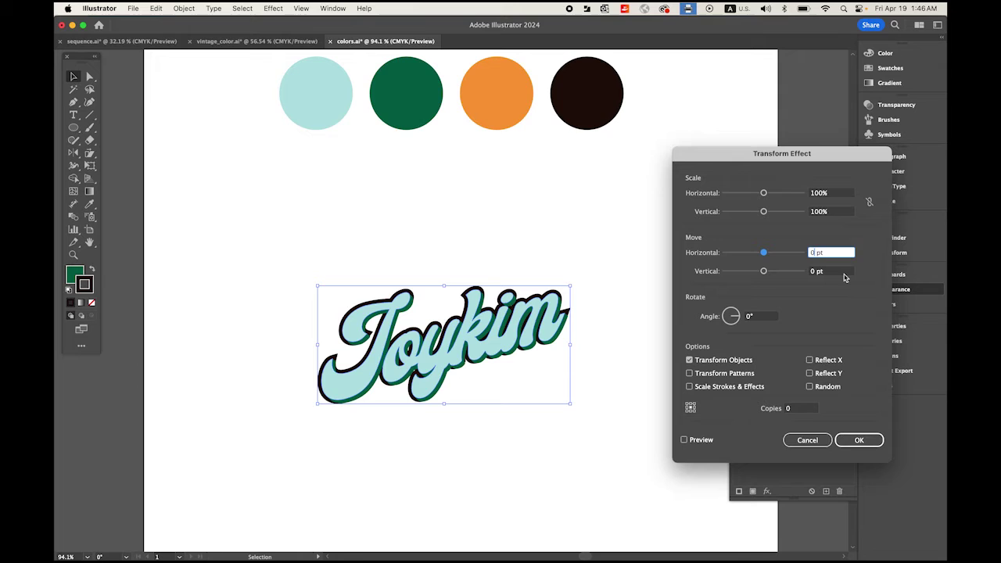
{"action": "type", "text": "0.2"}
{"action": "double_click", "coordinate": [816, 271]}
{"action": "type", "text": "0.2"}
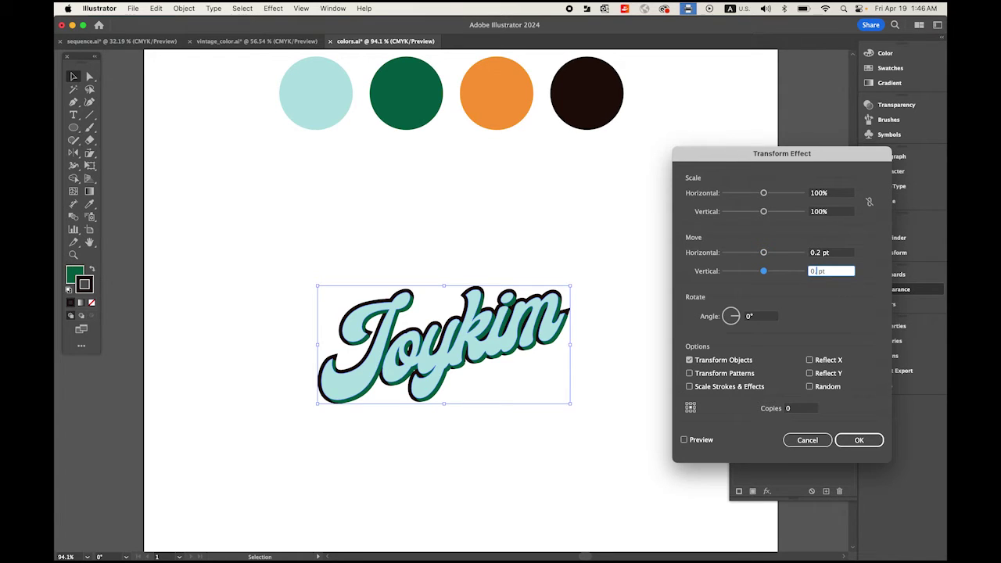
{"action": "double_click", "coordinate": [798, 409]}
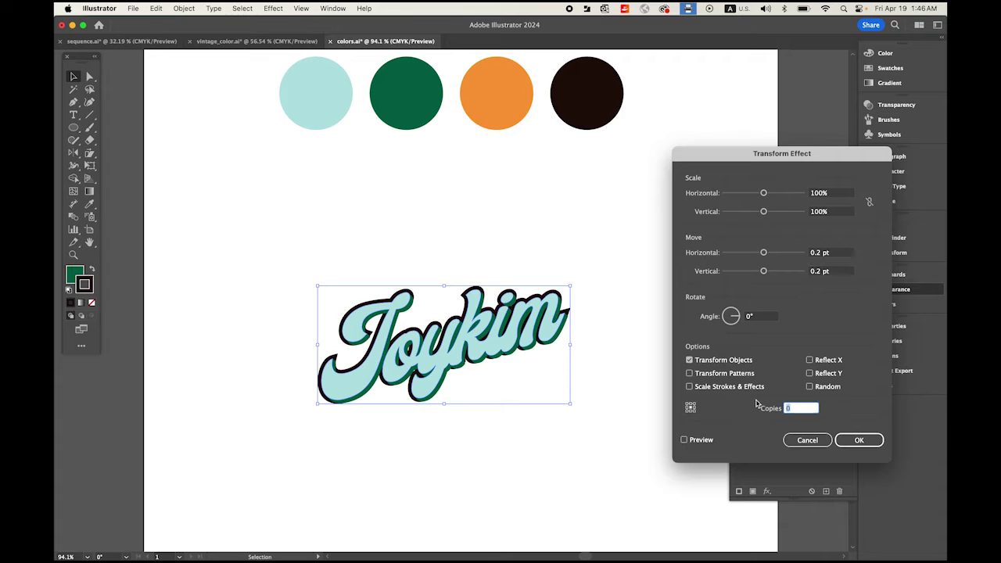
{"action": "type", "text": "60"}
{"action": "left_click", "coordinate": [861, 440]}
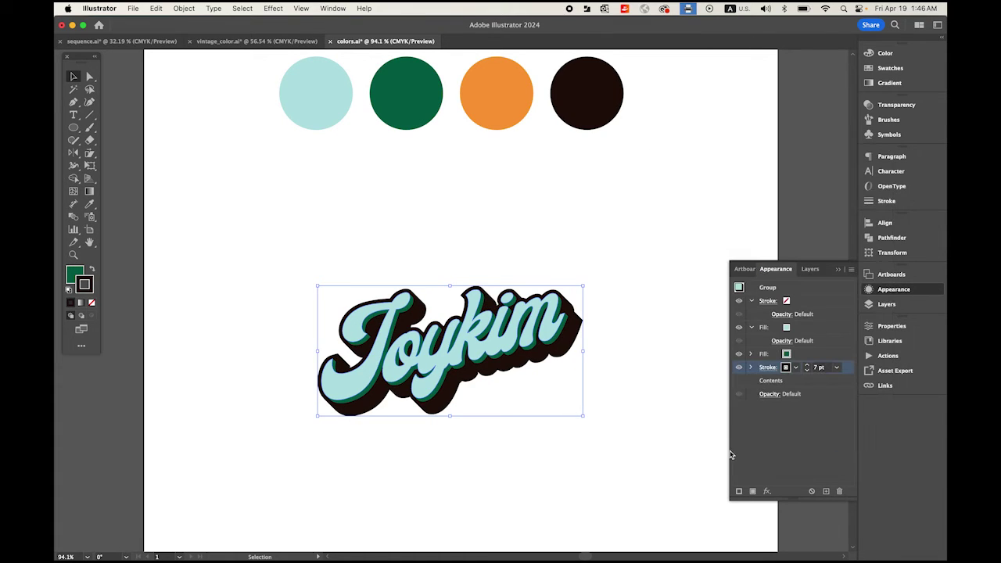
{"action": "left_click", "coordinate": [73, 77]}
- Deselect the Joykim lettering and lock Layer 1 in the Layers panel
{"action": "left_click", "coordinate": [296, 300]}
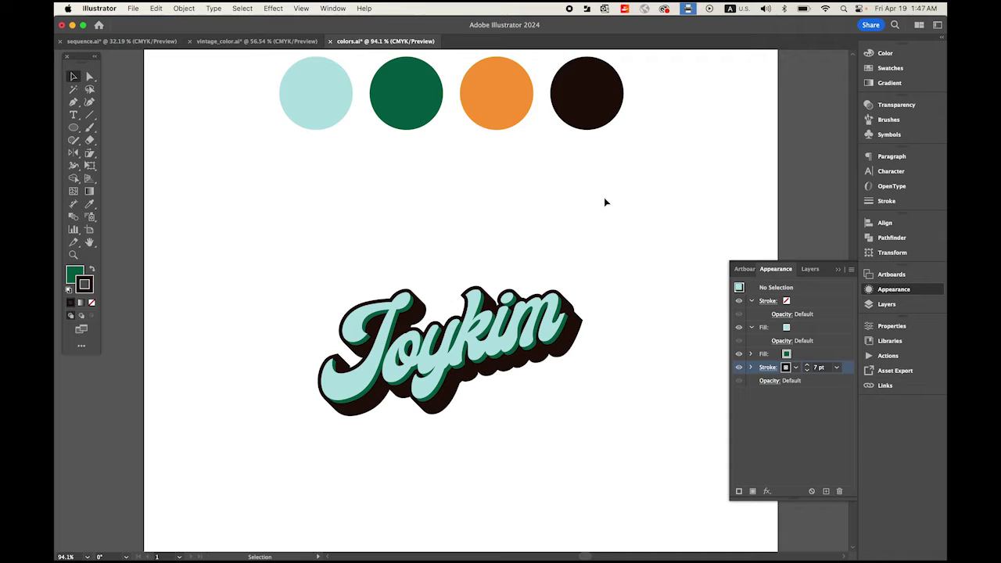
{"action": "left_click", "coordinate": [885, 304]}
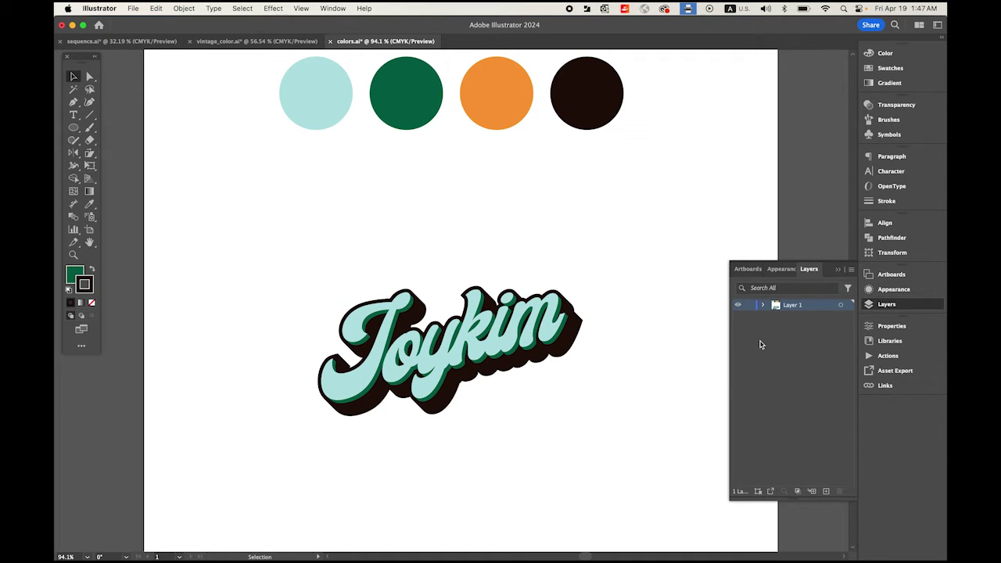
{"action": "left_click", "coordinate": [749, 307]}
- Create a new Layer 2 and move it below Layer 1
{"action": "left_click", "coordinate": [824, 491]}
{"action": "left_click_drag", "start_coordinate": [808, 307], "coordinate": [811, 323]}
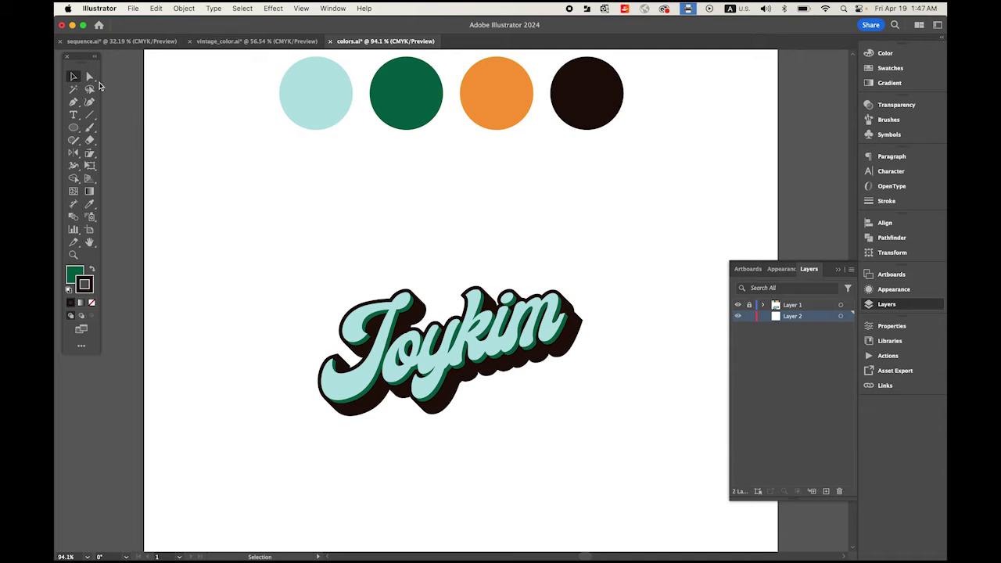
{"action": "left_click", "coordinate": [74, 128]}
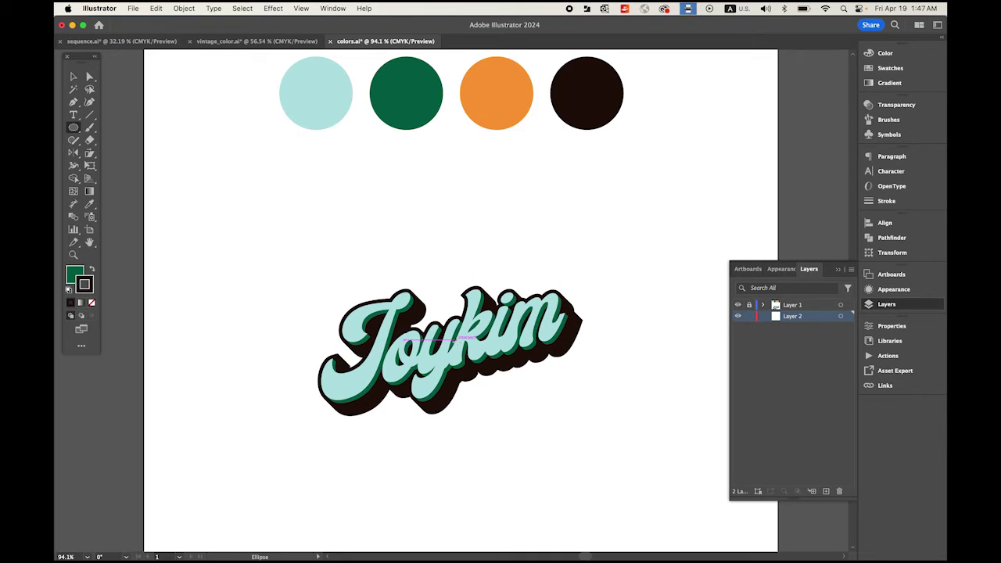
- Draw a large circle centred on the lettering and eyedropper the dark brown swatch into it
{"action": "mouse_move", "coordinate": [457, 339]}
{"action": "left_mouse_down"}
{"action": "mouse_move", "coordinate": [510, 362]}
{"action": "mouse_move", "coordinate": [633, 485]}
{"action": "mouse_move", "coordinate": [628, 476]}
{"action": "left_mouse_up"}
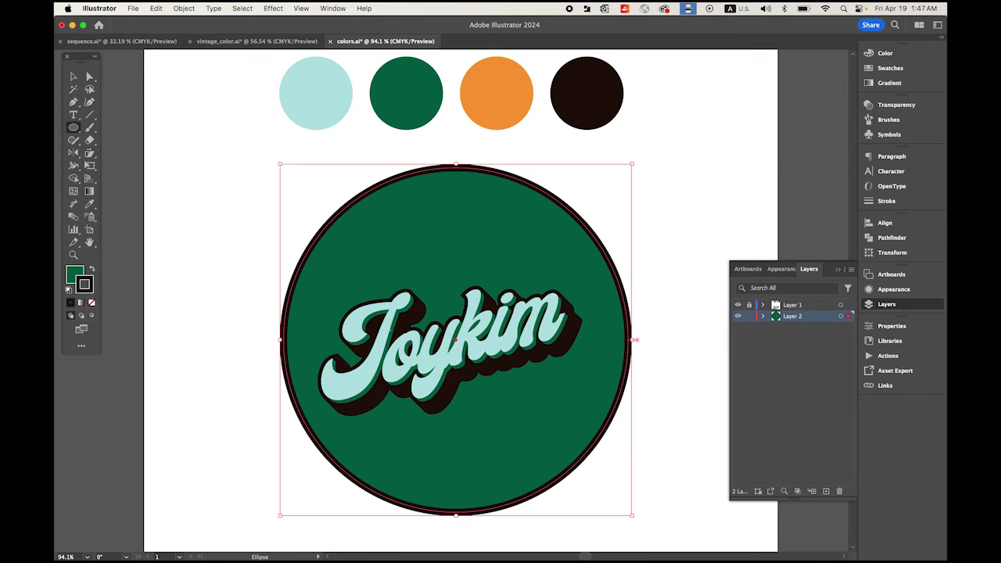
{"action": "left_click", "coordinate": [89, 207]}
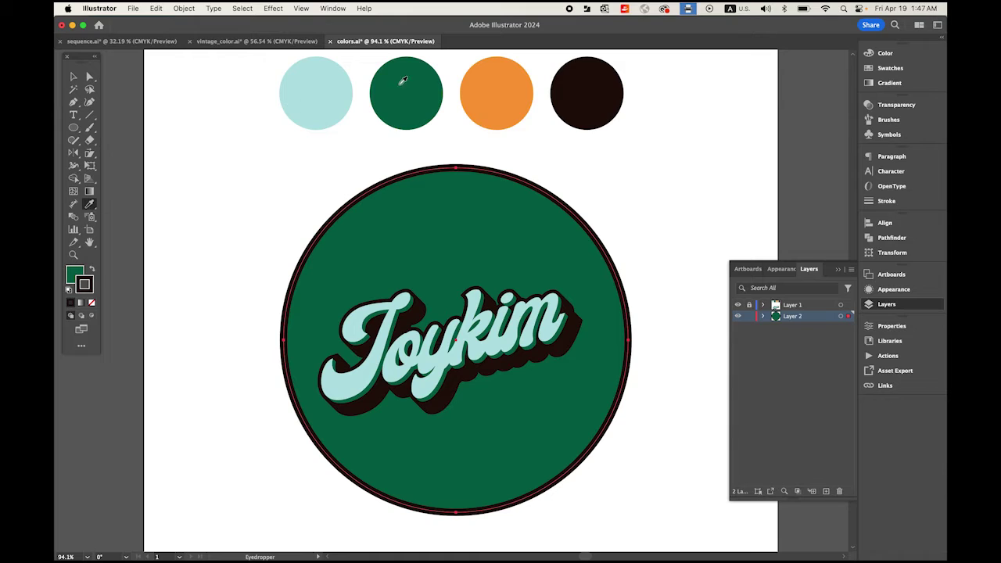
{"action": "left_click", "coordinate": [599, 92]}
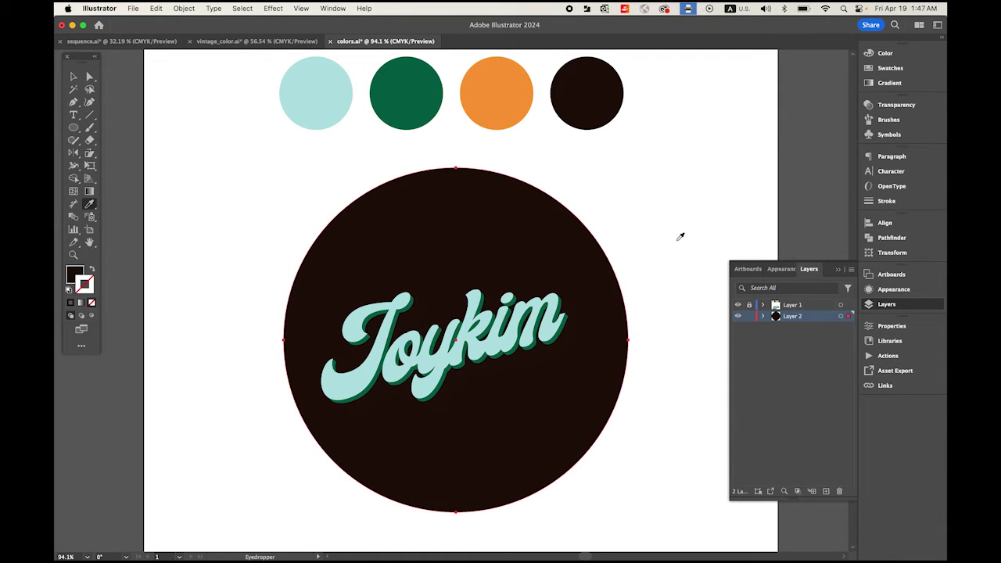
{"action": "left_click", "coordinate": [73, 77]}
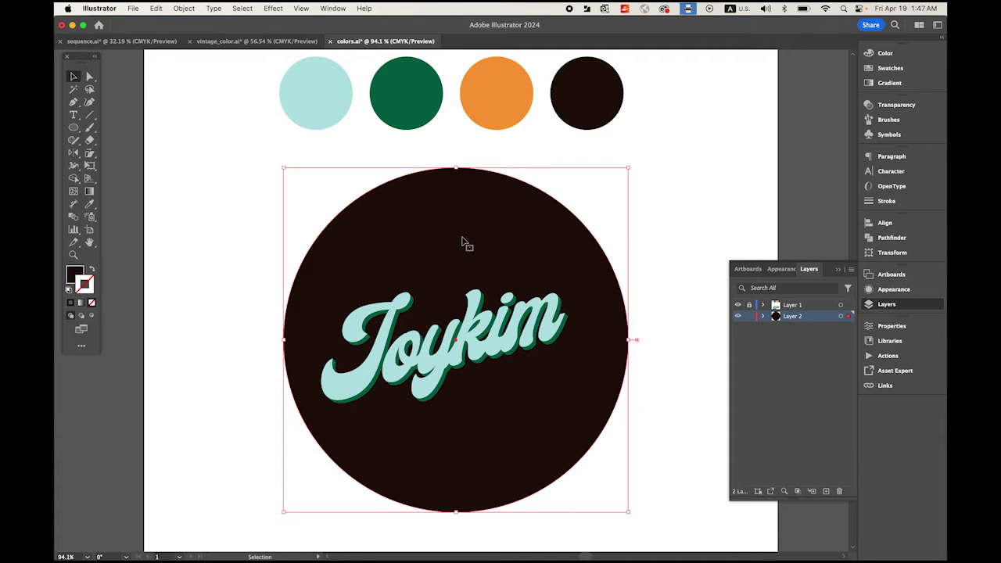
- Apply a 10 pt Absolute Zig Zag effect with corner points to the dark circle
{"action": "left_click", "coordinate": [275, 8]}
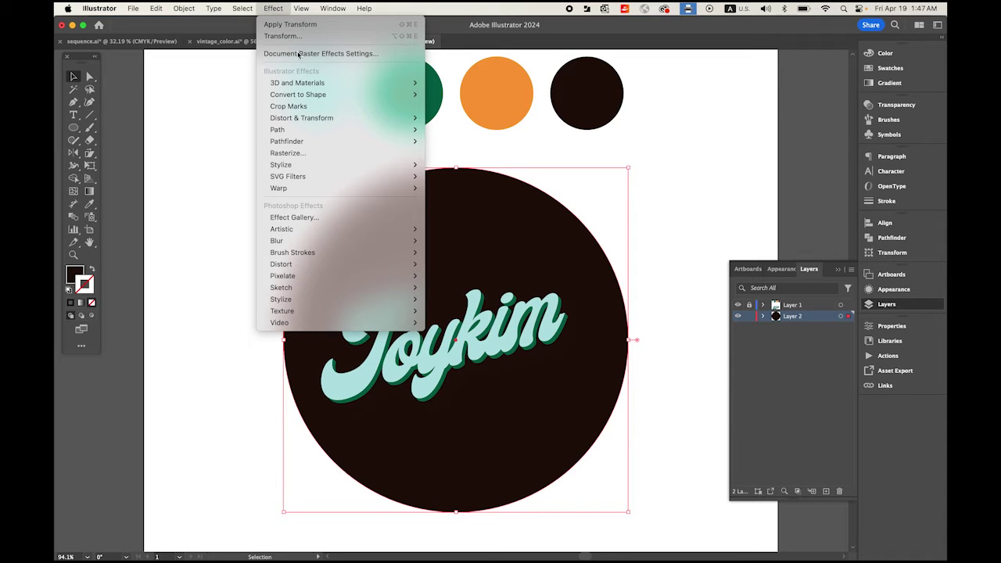
{"action": "mouse_move", "coordinate": [331, 122]}
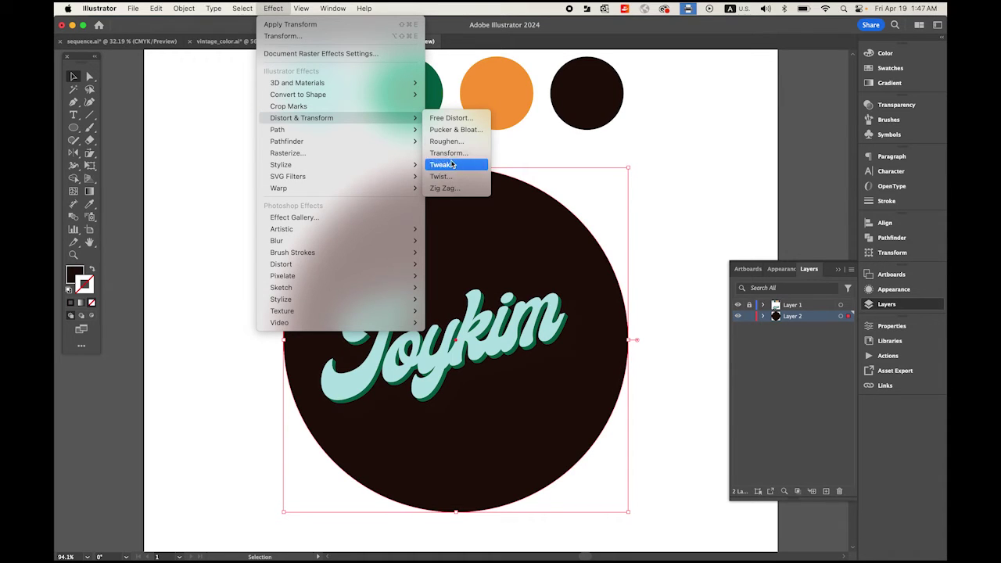
{"action": "left_click", "coordinate": [463, 190]}
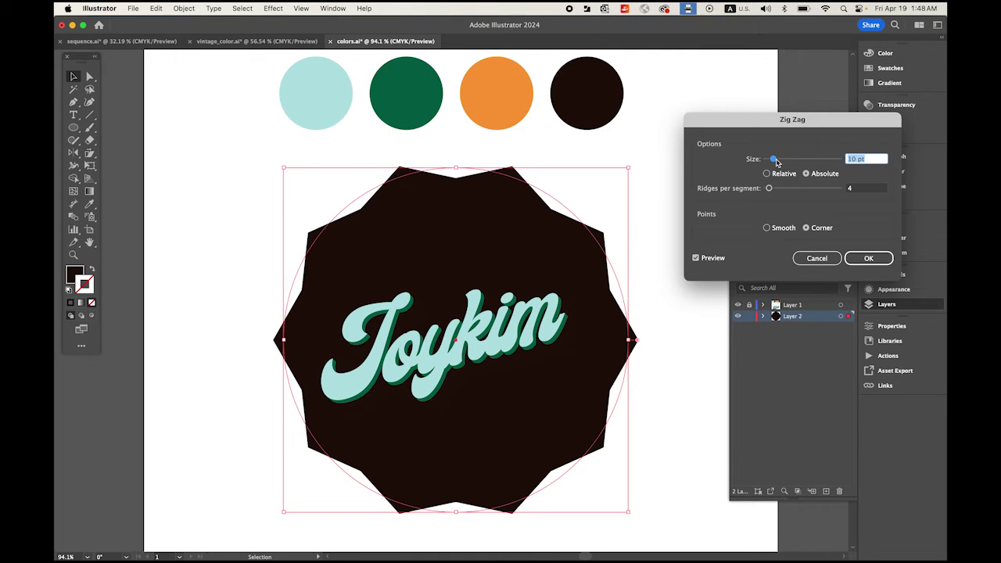
{"action": "left_click_drag", "start_coordinate": [770, 189], "coordinate": [774, 191]}
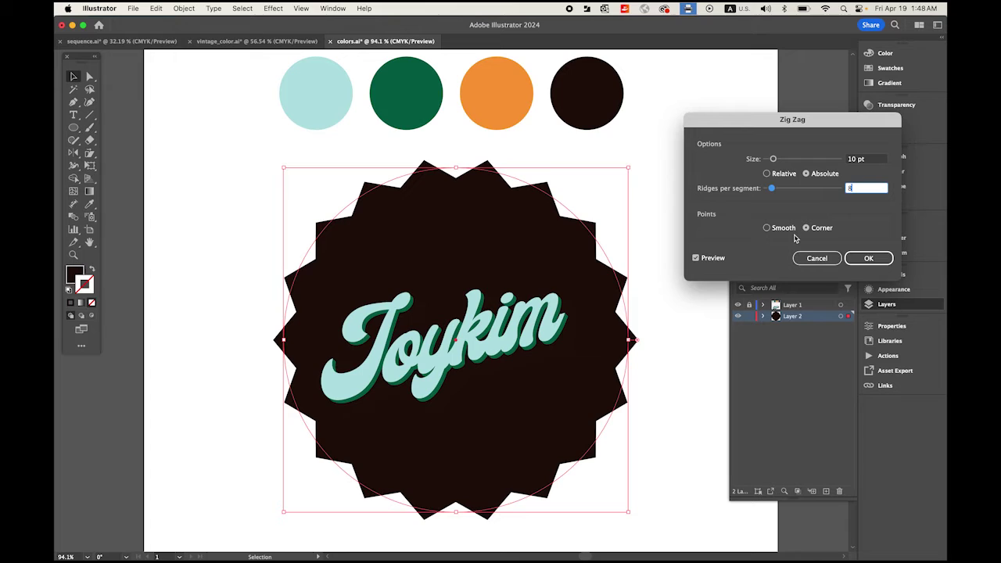
{"action": "left_click", "coordinate": [868, 258]}
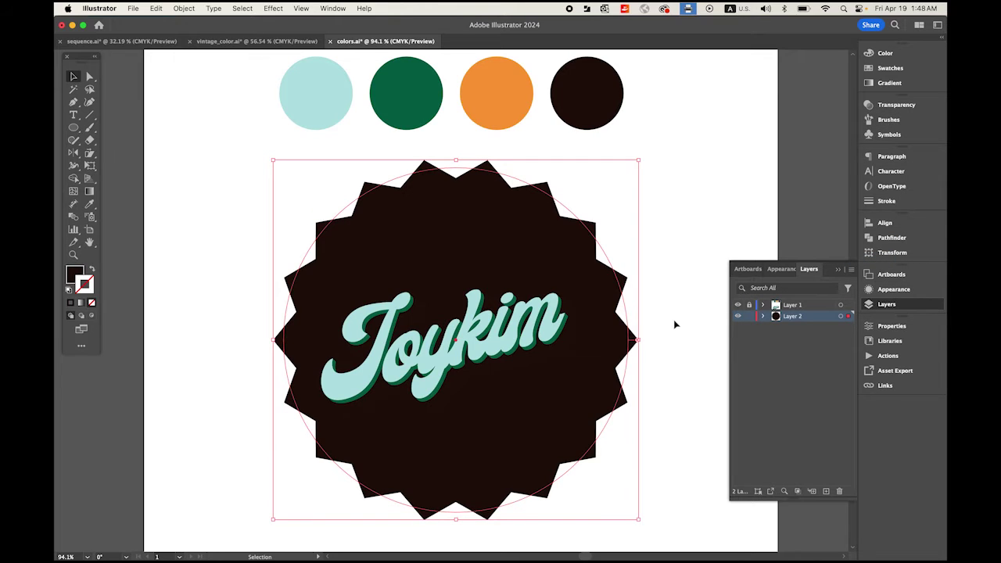
- Expand the Zig Zag appearance into a path and select two starburst anchor points
{"action": "left_click", "coordinate": [182, 8]}
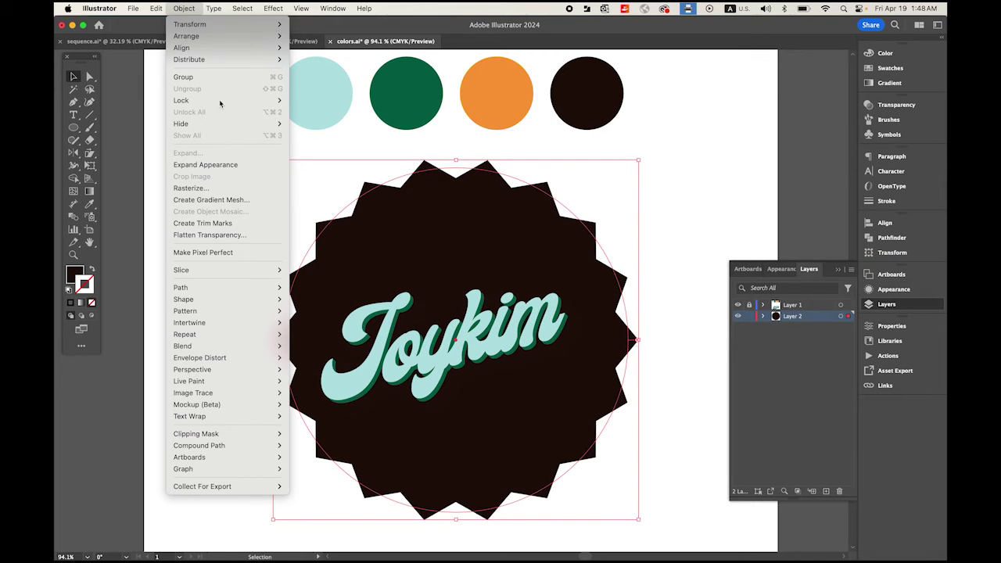
{"action": "left_click", "coordinate": [253, 166]}
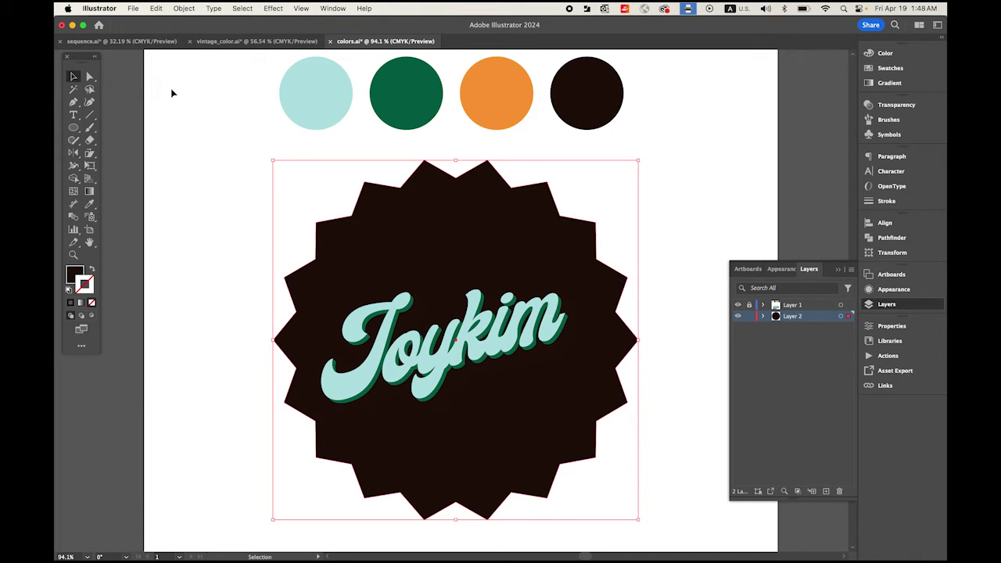
{"action": "left_click", "coordinate": [89, 77]}
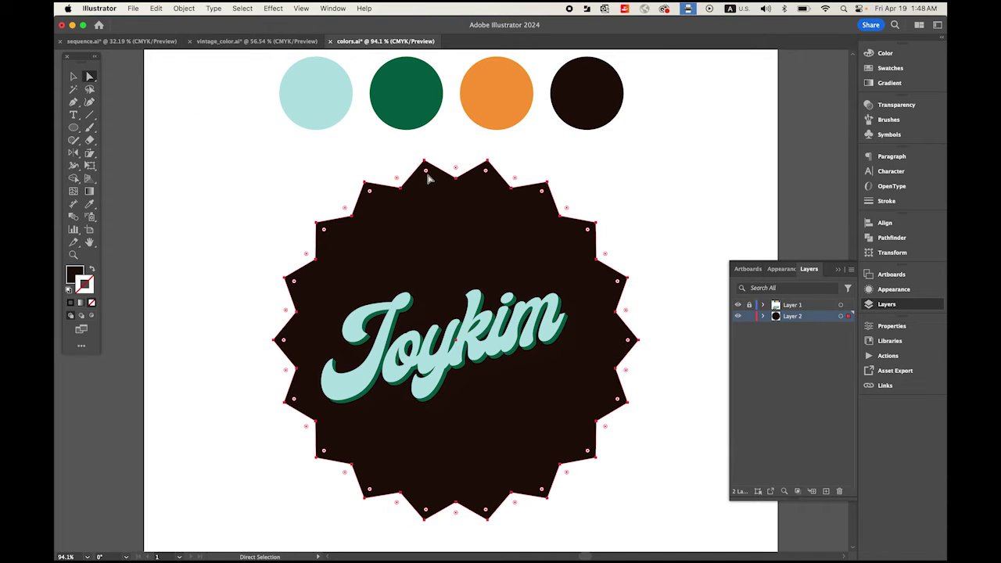
{"action": "left_click", "coordinate": [400, 188]}
{"action": "left_click", "coordinate": [424, 162], "text": "shift"}
- Round the starburst's spikes into scallops with the live corner widget, about 18.52 pt
{"action": "left_click_drag", "start_coordinate": [429, 176], "coordinate": [436, 193]}
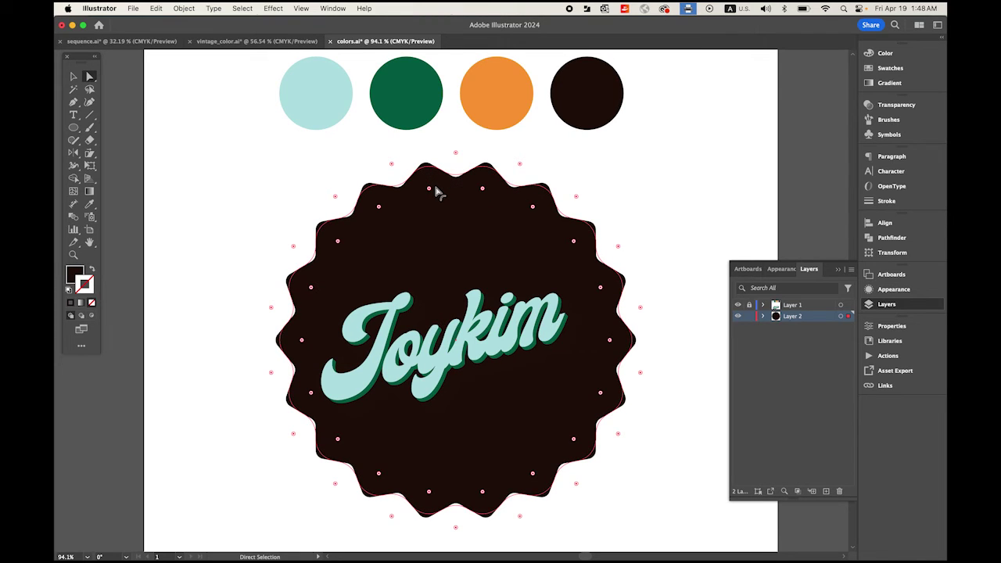
{"action": "key", "text": "v"}
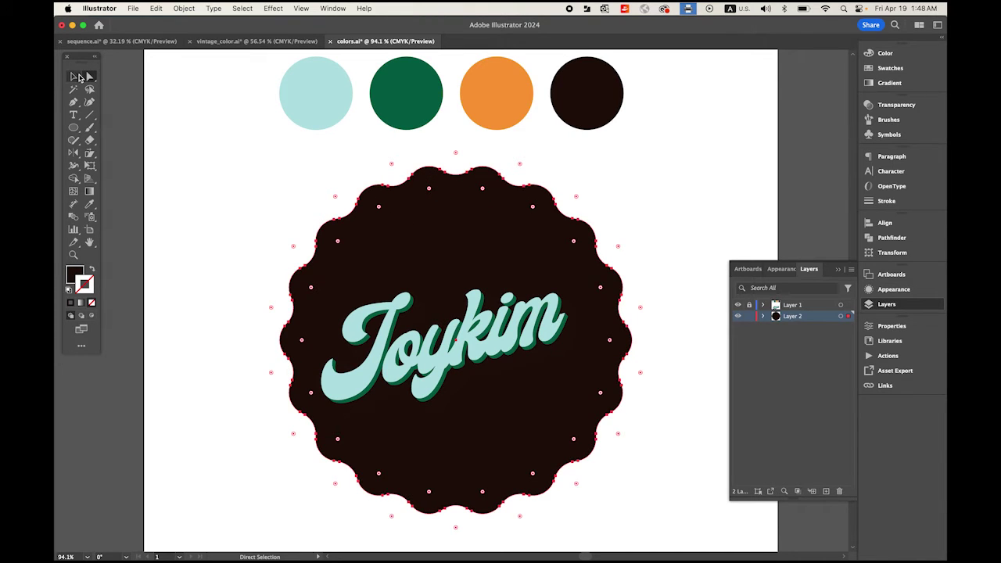
{"action": "left_click", "coordinate": [242, 232]}
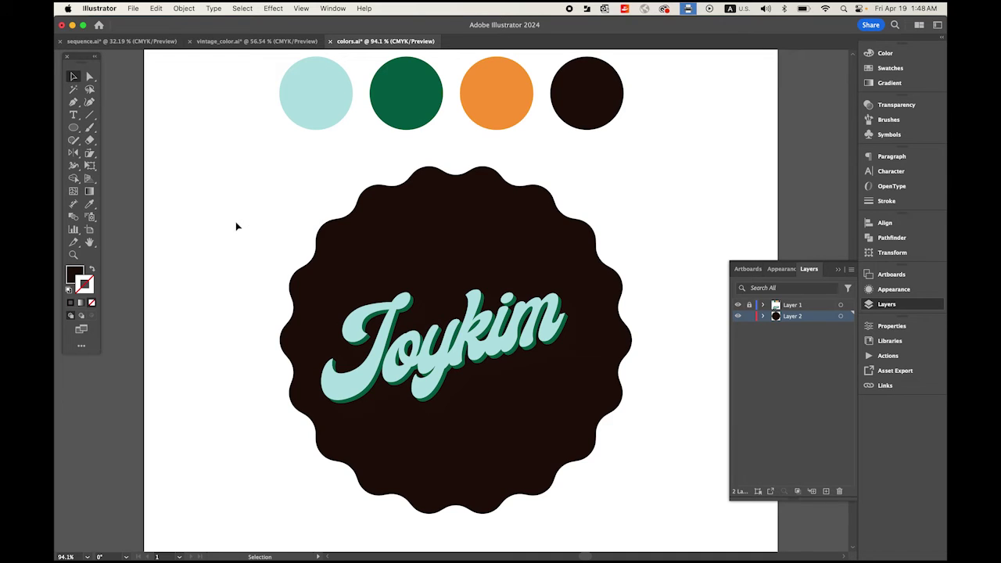
- Hide Layer 1 so only the dark scalloped badge remains visible
{"action": "left_click", "coordinate": [452, 239]}
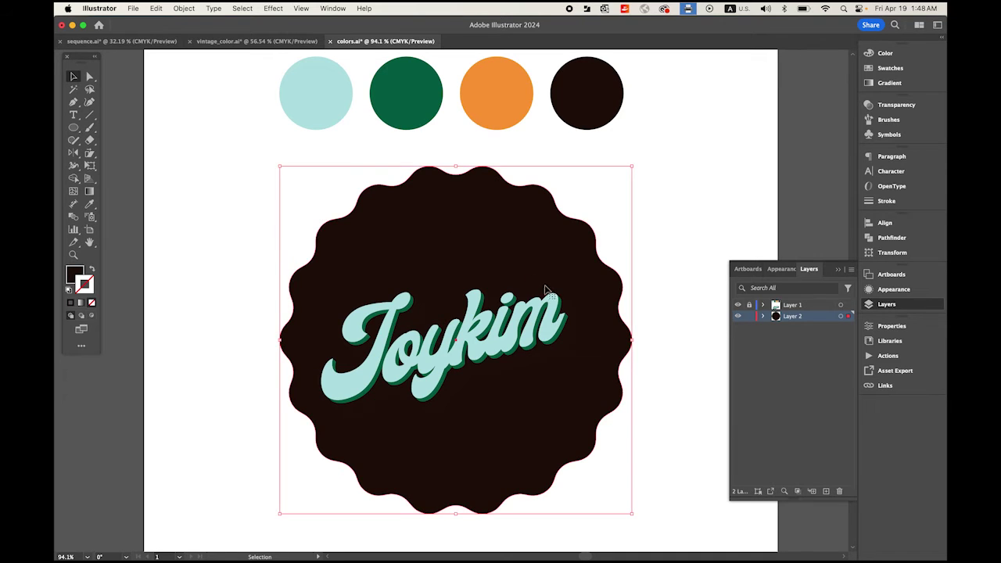
{"action": "left_click", "coordinate": [738, 306]}
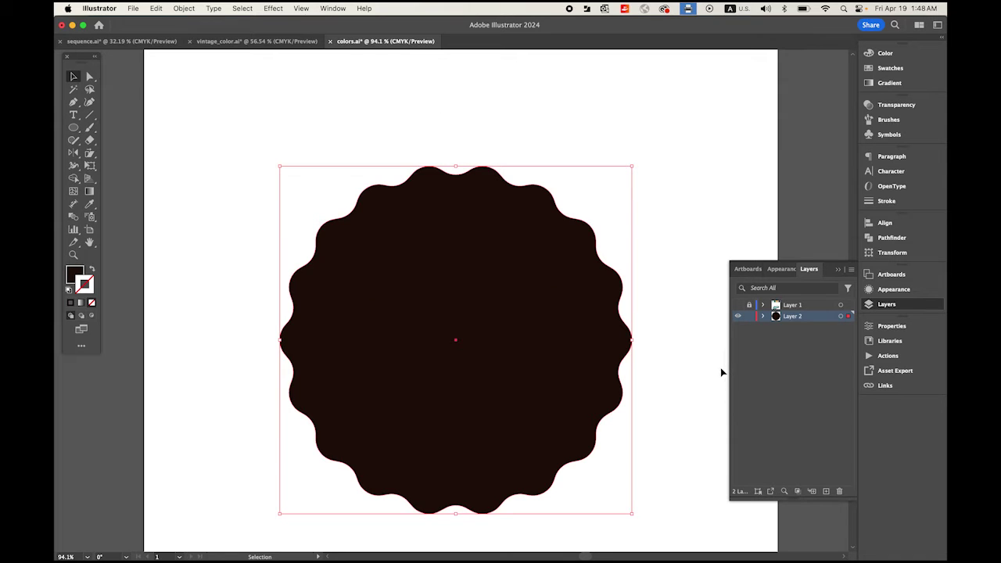
{"action": "left_click", "coordinate": [383, 116]}
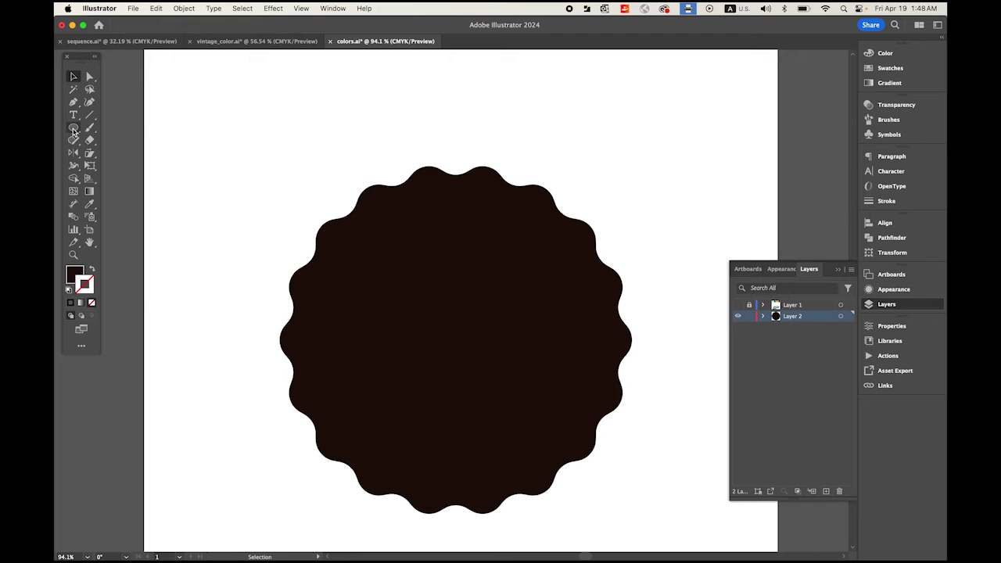
- Draw a white circle with no stroke centred inside the scalloped badge
{"action": "left_click", "coordinate": [73, 129]}
{"action": "left_click", "coordinate": [69, 290]}
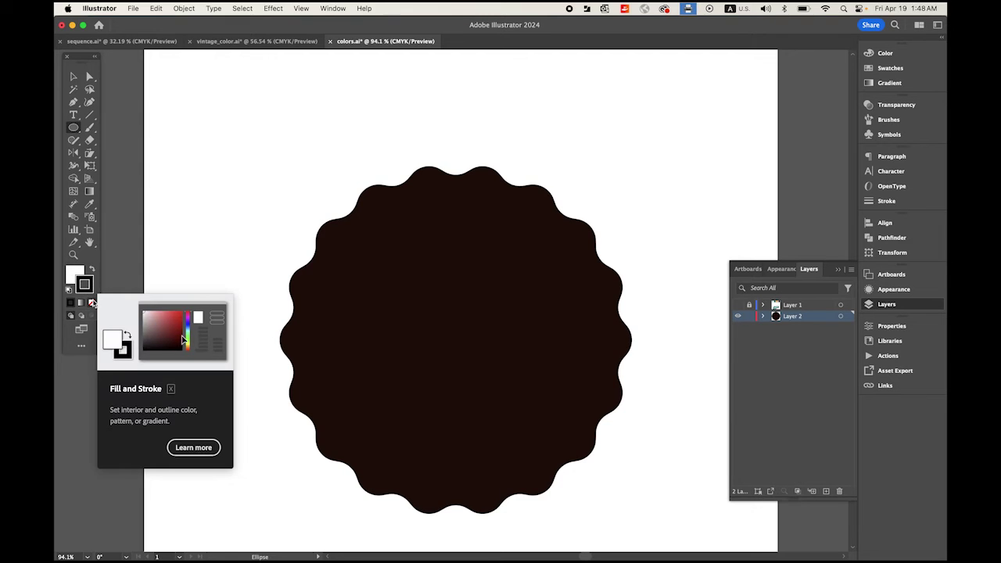
{"action": "left_click", "coordinate": [91, 302]}
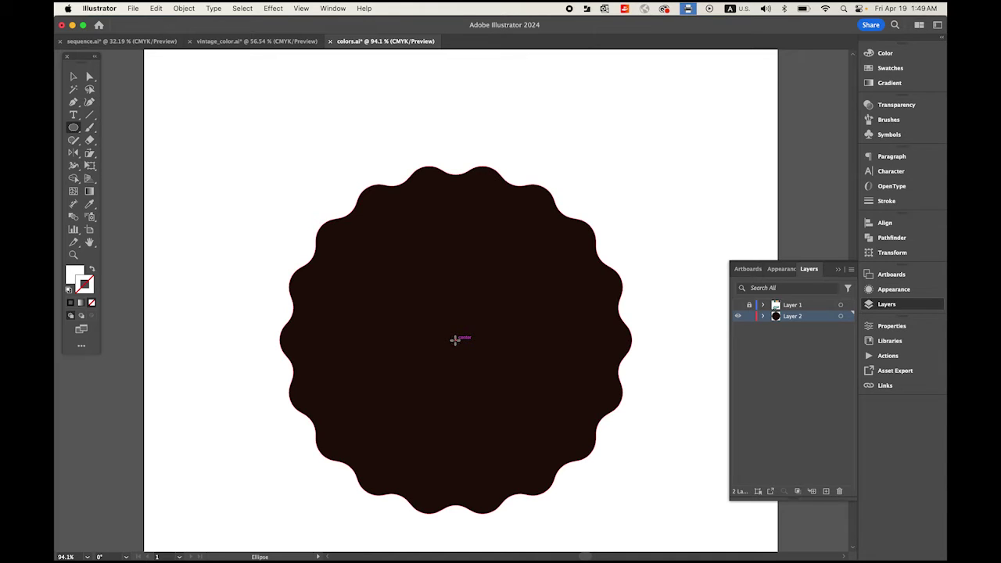
{"action": "left_click_drag", "start_coordinate": [455, 339], "coordinate": [607, 464]}
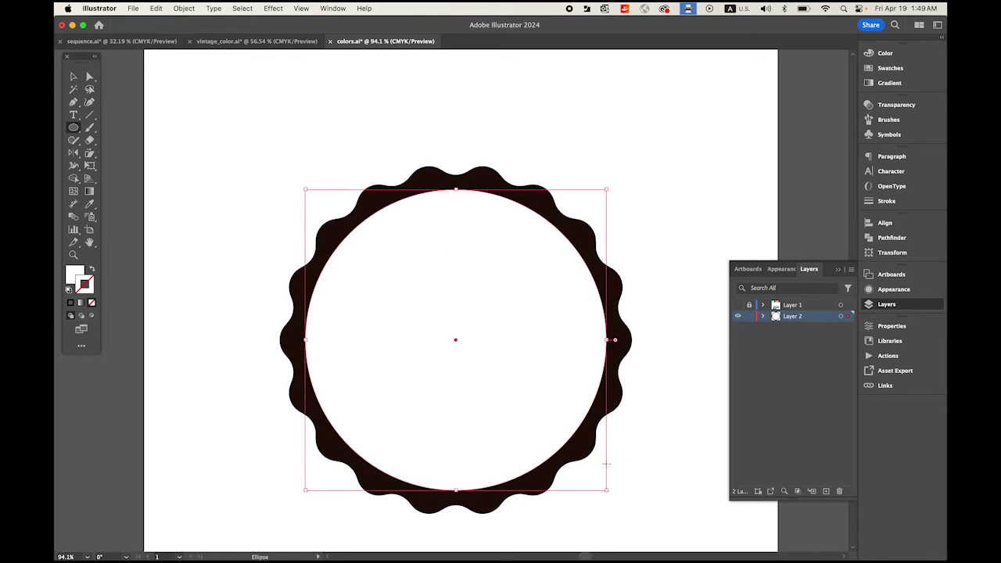
{"action": "left_click", "coordinate": [73, 76]}
{"action": "left_click", "coordinate": [180, 207]}
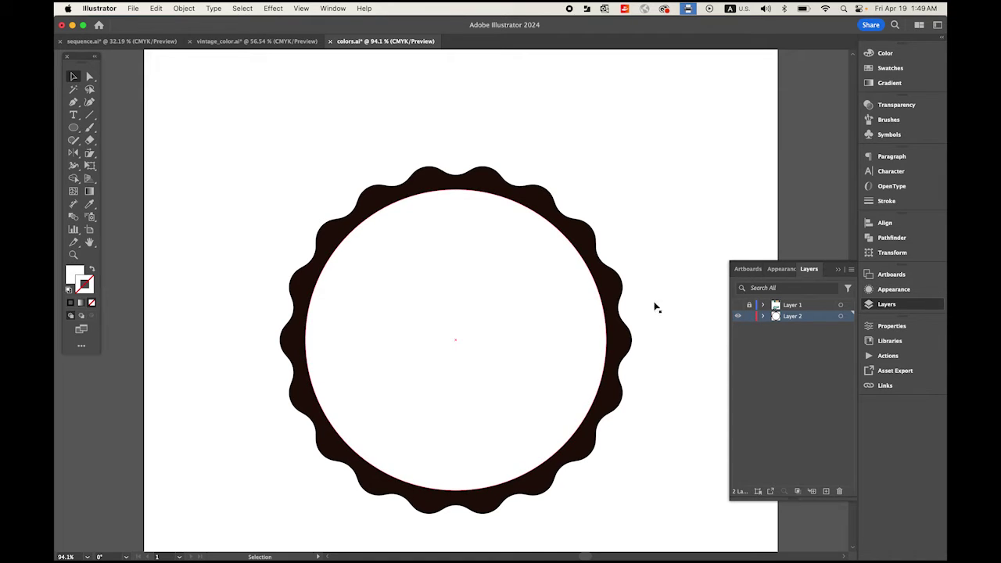
- Show Layer 1 and make a 95% uniform scaled copy of the white circle
{"action": "left_click", "coordinate": [738, 305]}
{"action": "left_click", "coordinate": [525, 244]}
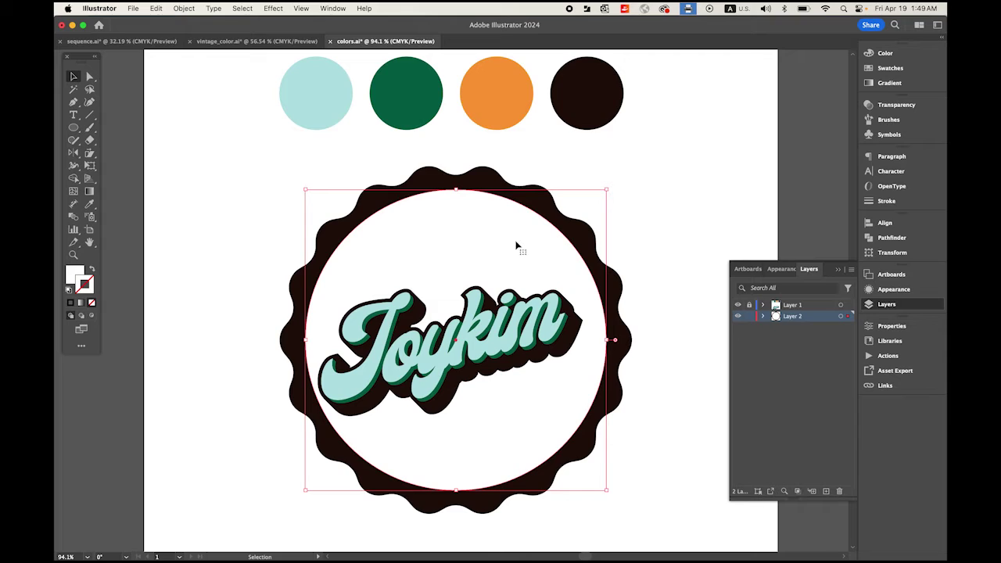
{"action": "left_click", "coordinate": [88, 154], "text": "alt"}
{"action": "left_click", "coordinate": [87, 155]}
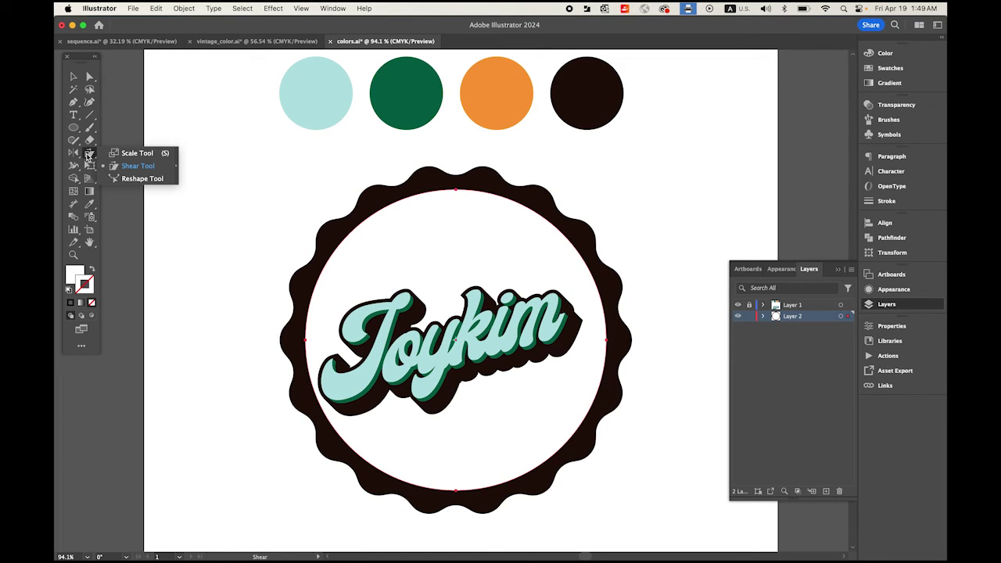
{"action": "left_click", "coordinate": [132, 159]}
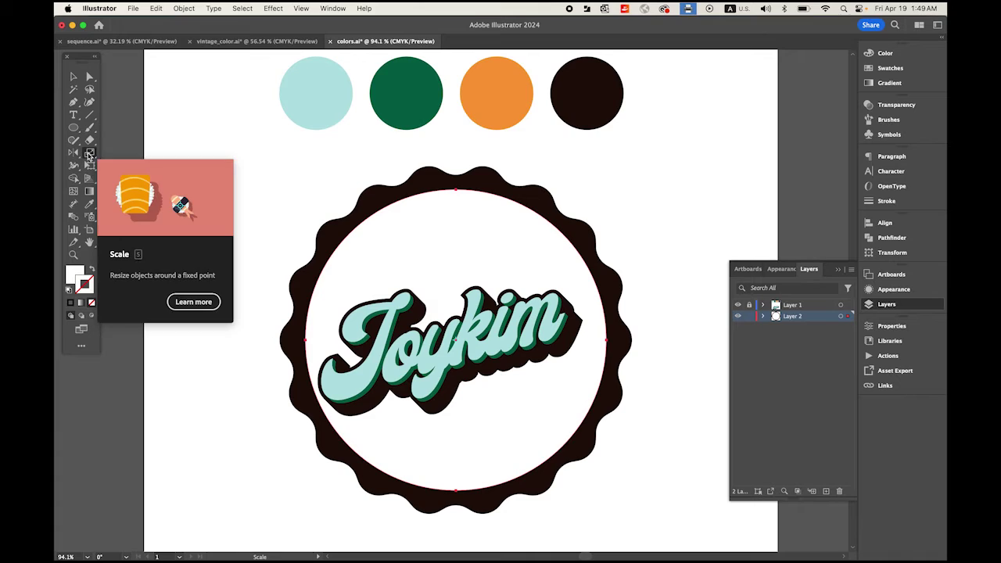
{"action": "double_click", "coordinate": [88, 154]}
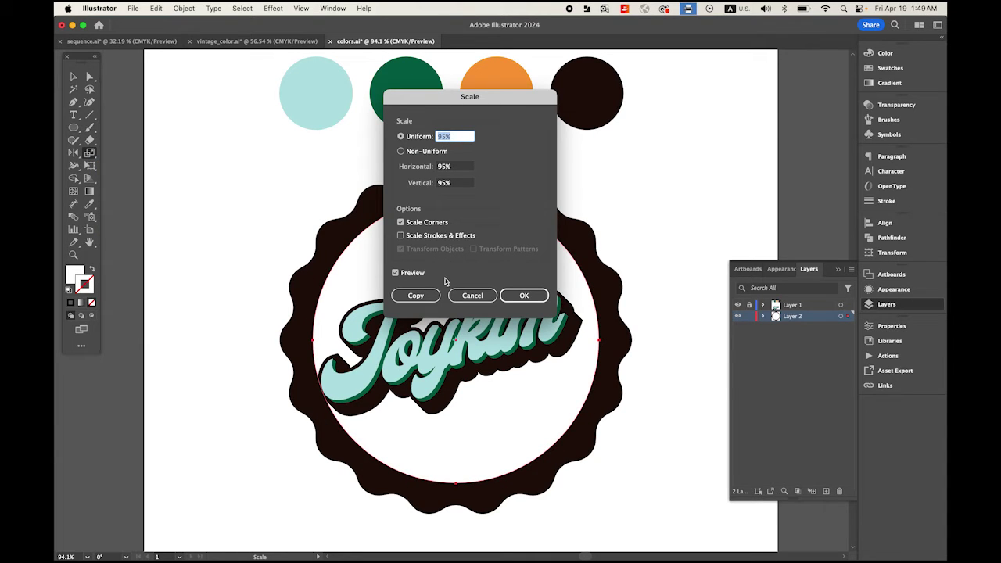
{"action": "left_click", "coordinate": [417, 298]}
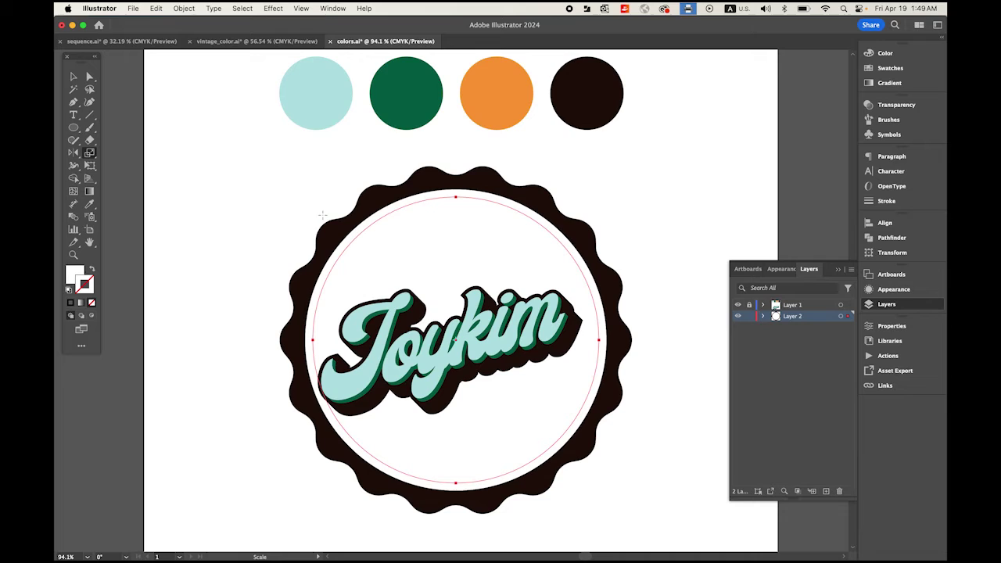
- Fill the copied inner circle with the orange swatch colour using the Eyedropper
{"action": "left_click", "coordinate": [89, 204]}
{"action": "left_click", "coordinate": [505, 92]}
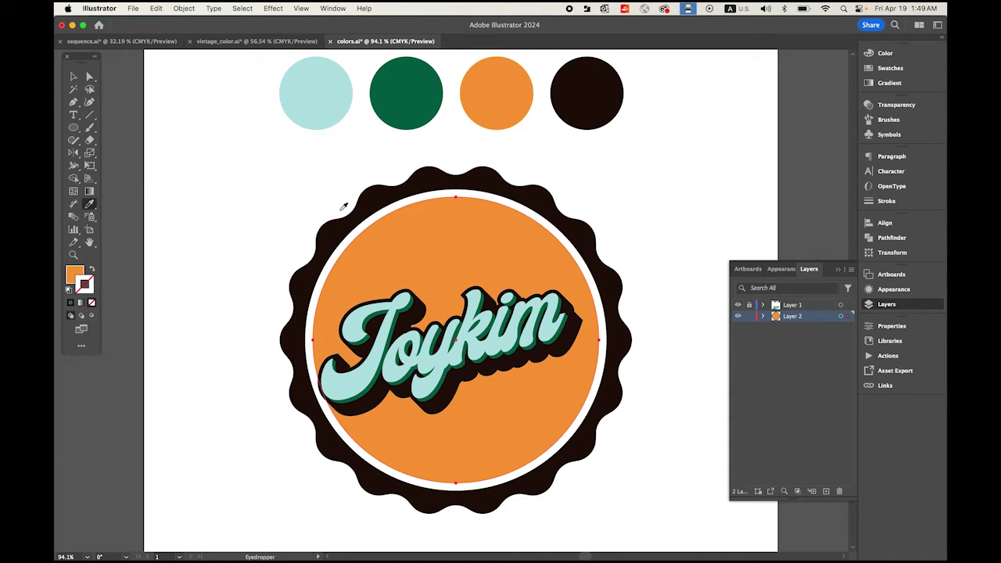
{"action": "left_click", "coordinate": [72, 76]}
{"action": "left_click", "coordinate": [239, 197]}
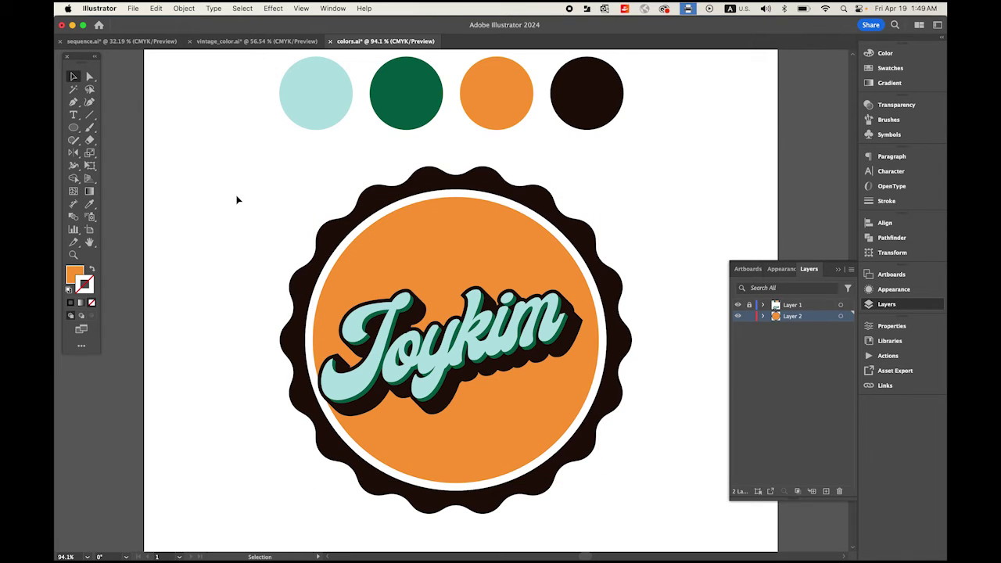
- Unlock Layer 1 and scale up the Joykim lettering, nudging it into place
{"action": "left_click", "coordinate": [749, 304]}
{"action": "left_click", "coordinate": [491, 347]}
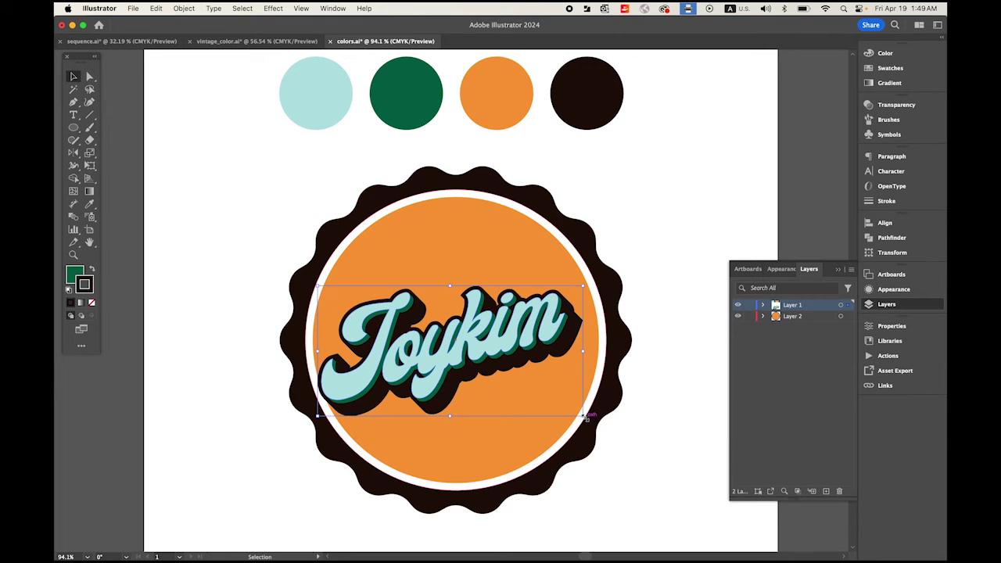
{"action": "left_click_drag", "start_coordinate": [587, 418], "coordinate": [666, 449]}
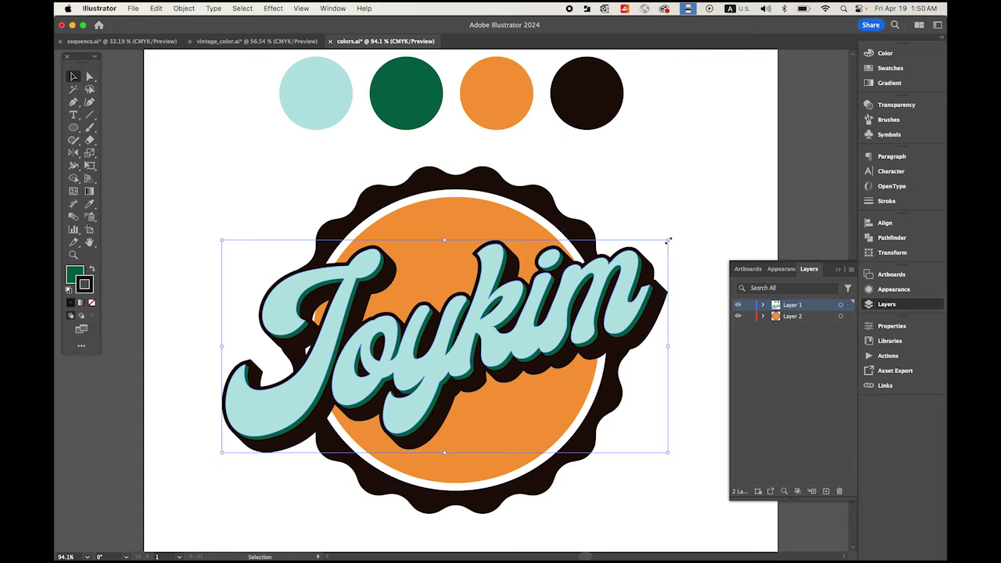
{"action": "left_click_drag", "start_coordinate": [667, 241], "coordinate": [662, 244]}
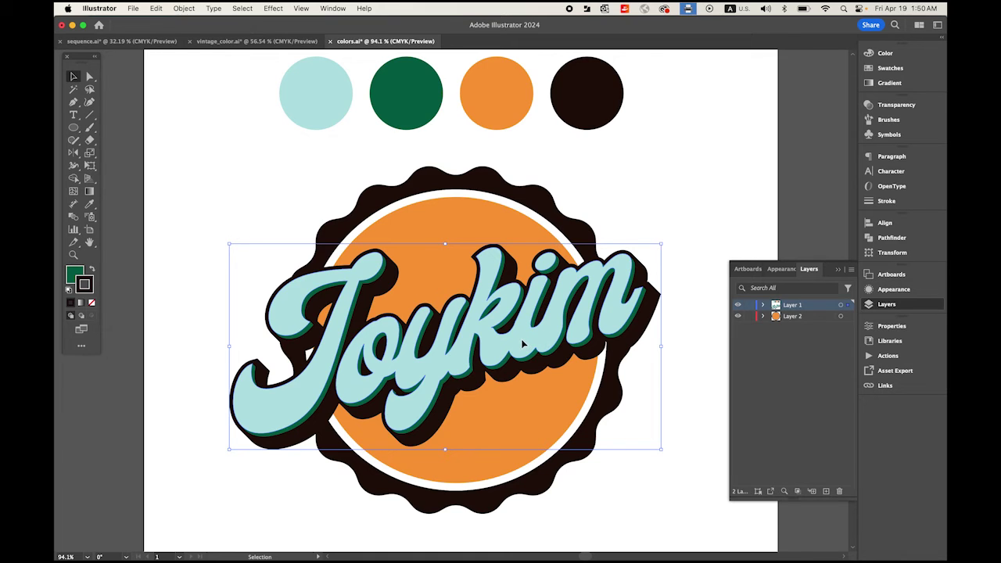
{"action": "left_click_drag", "start_coordinate": [523, 344], "coordinate": [524, 348]}
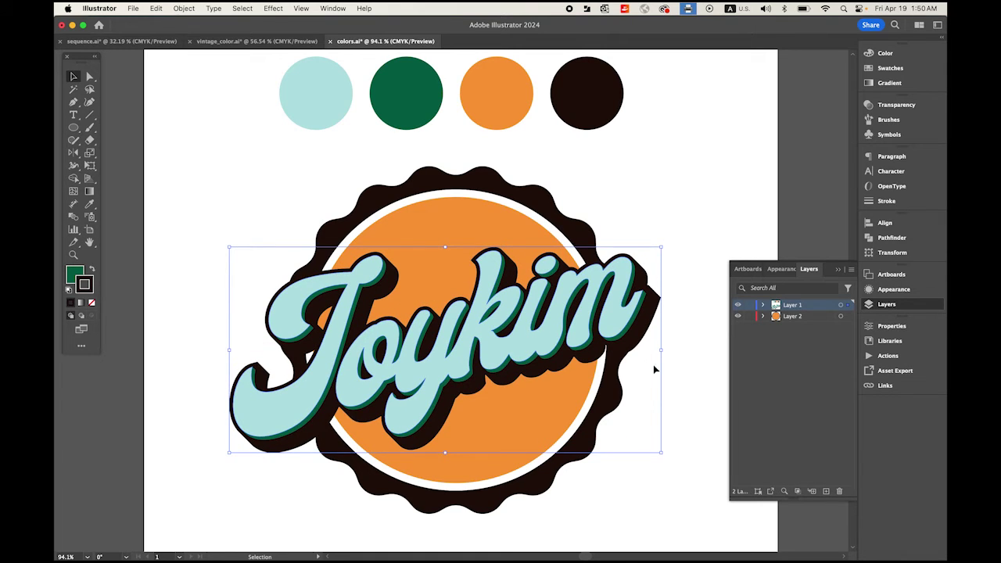
{"action": "key", "text": "Left"}
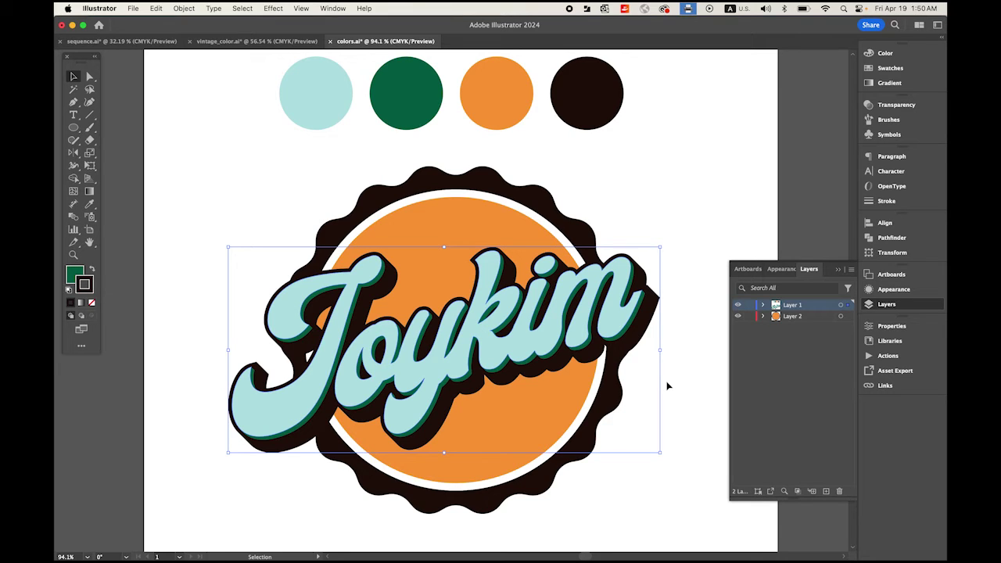
{"action": "left_click", "coordinate": [689, 207]}
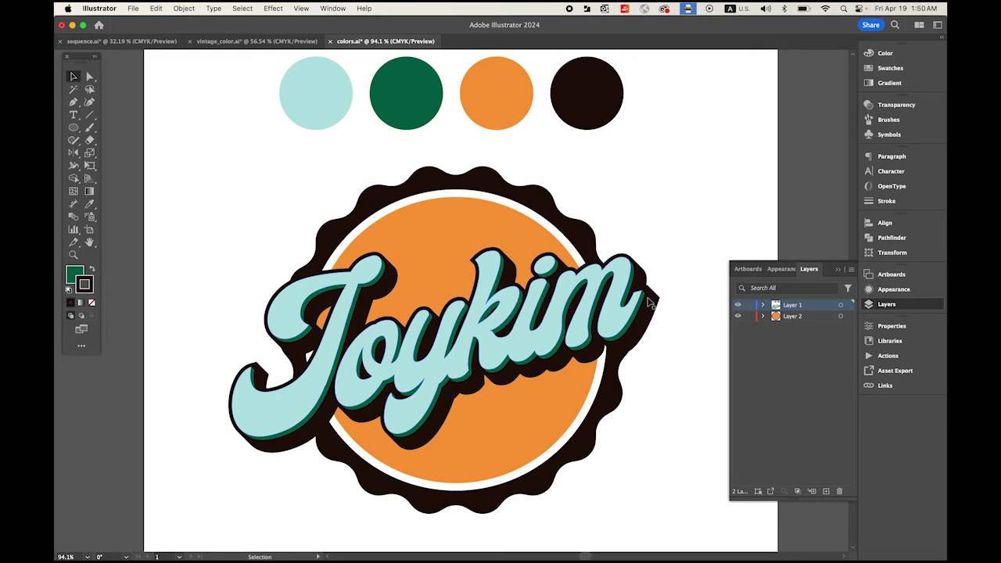
- Widen the lettering past the badge edges, centre it over the orange circle, and zoom out
{"action": "left_click", "coordinate": [619, 327]}
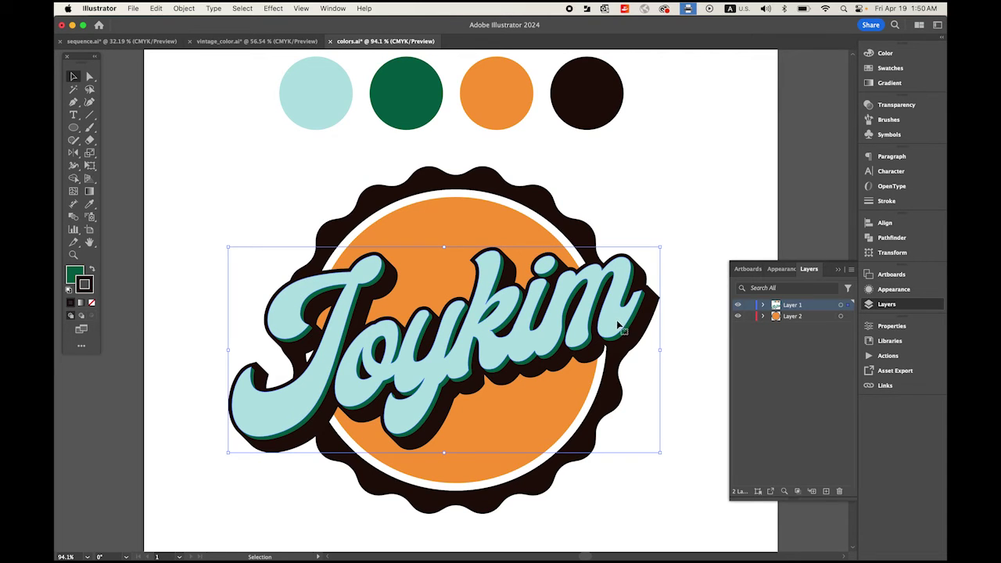
{"action": "left_click_drag", "start_coordinate": [661, 247], "coordinate": [677, 239]}
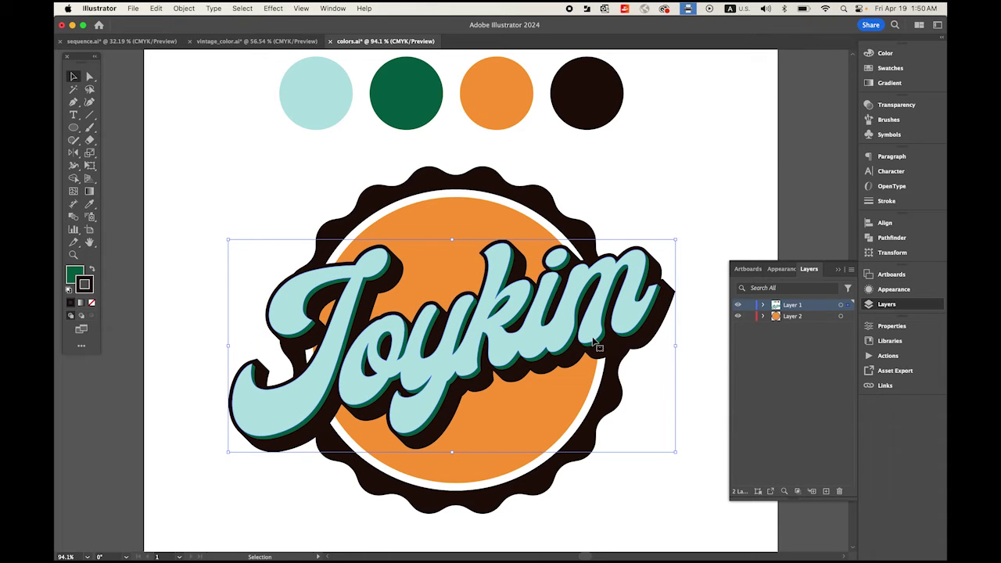
{"action": "mouse_move", "coordinate": [227, 449]}
{"action": "left_mouse_down"}
{"action": "mouse_move", "coordinate": [224, 458]}
{"action": "mouse_move", "coordinate": [223, 439]}
{"action": "left_mouse_up"}
{"action": "key", "text": "super+z"}
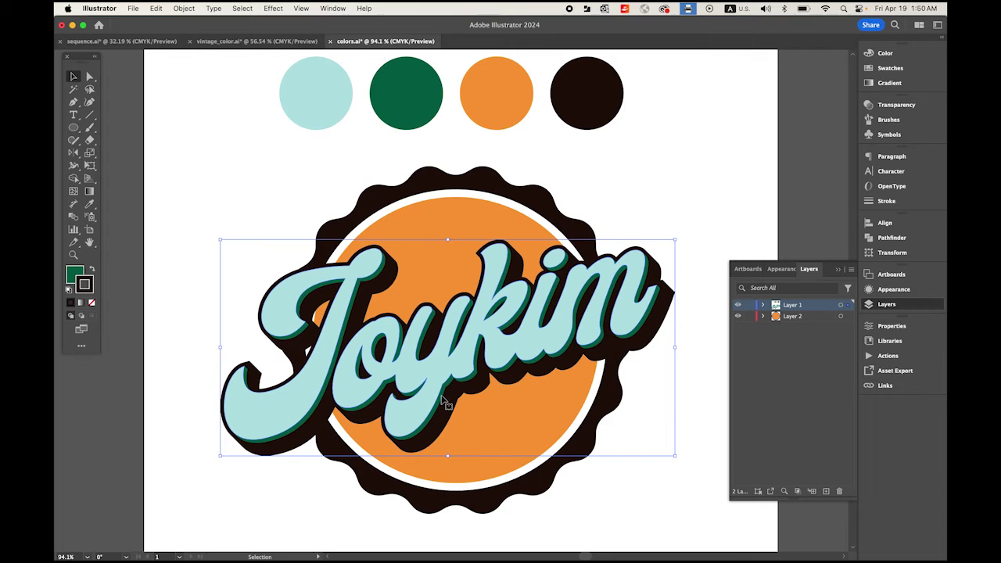
{"action": "left_click", "coordinate": [608, 506]}
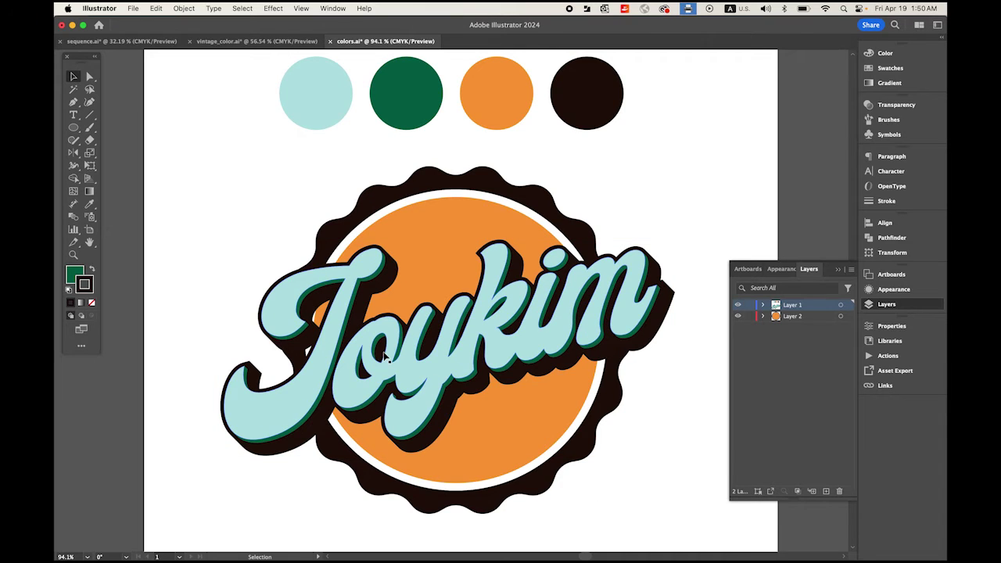
{"action": "left_click", "coordinate": [431, 371]}
{"action": "key", "text": "Right"}
{"action": "key", "text": "Right"}
{"action": "key", "text": "Right"}
{"action": "key", "text": "Right"}
{"action": "key", "text": "Right"}
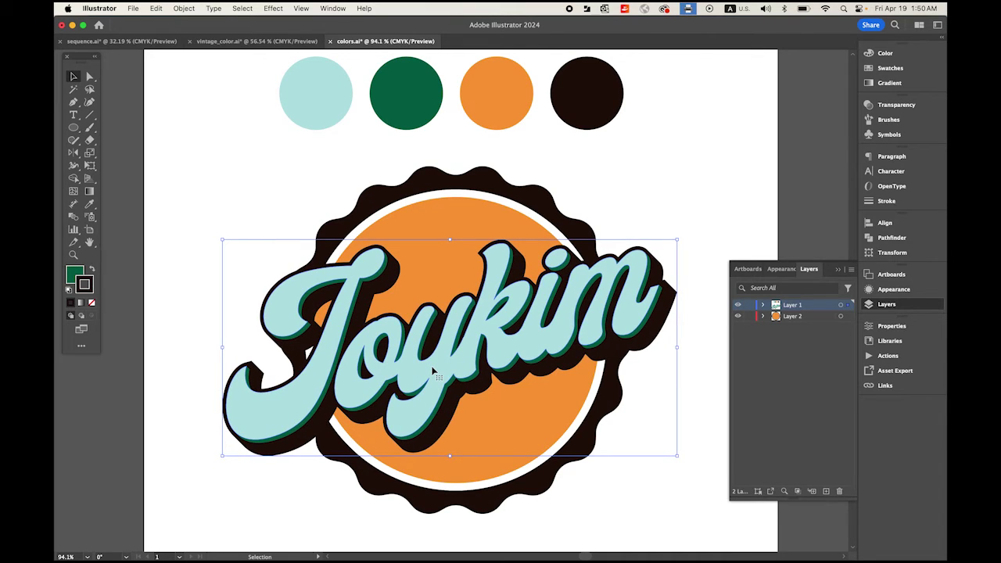
{"action": "key", "text": "Left"}
{"action": "left_click", "coordinate": [705, 175]}
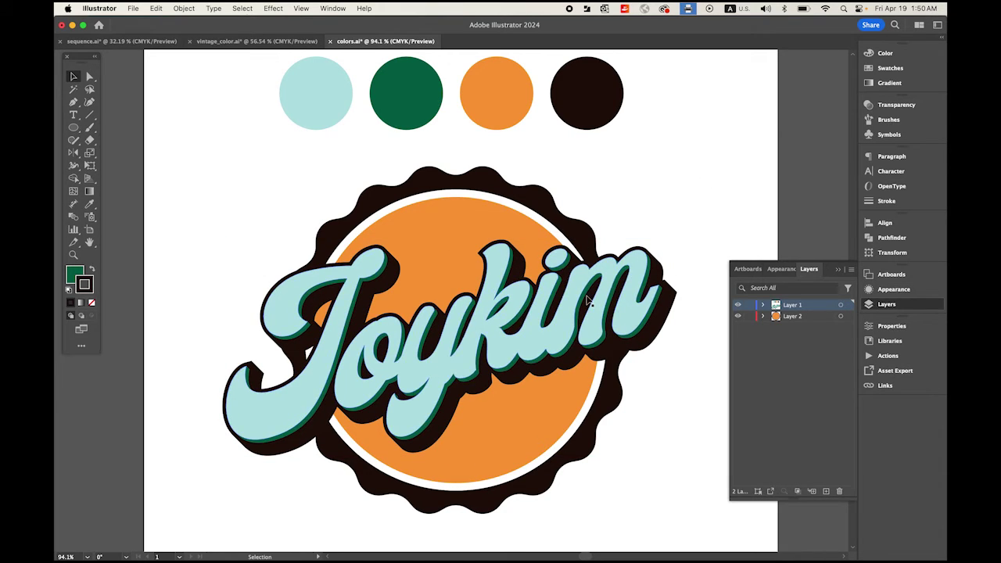
{"action": "key", "text": "z"}
{"action": "left_click", "coordinate": [533, 286], "text": "alt"}
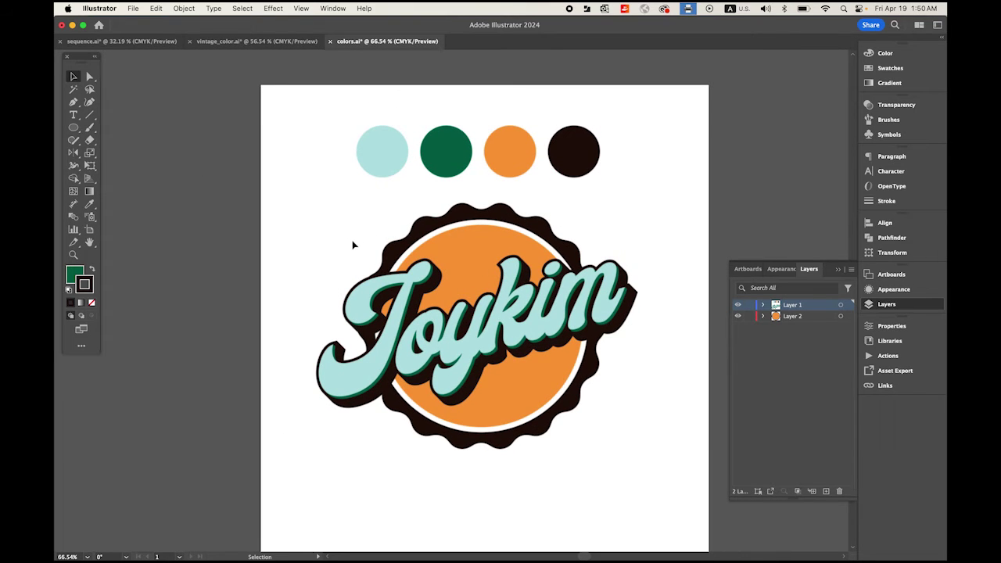
- Check both layers' visibility and move the Joykim lettering onto the badge's Layer 2
{"action": "left_click", "coordinate": [738, 316]}
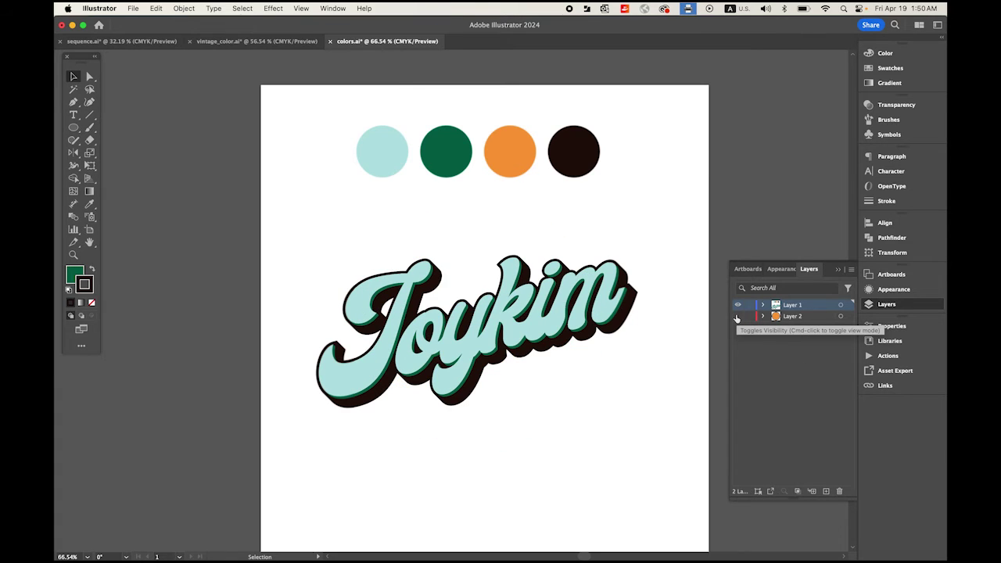
{"action": "left_click", "coordinate": [737, 316]}
{"action": "left_click", "coordinate": [738, 305]}
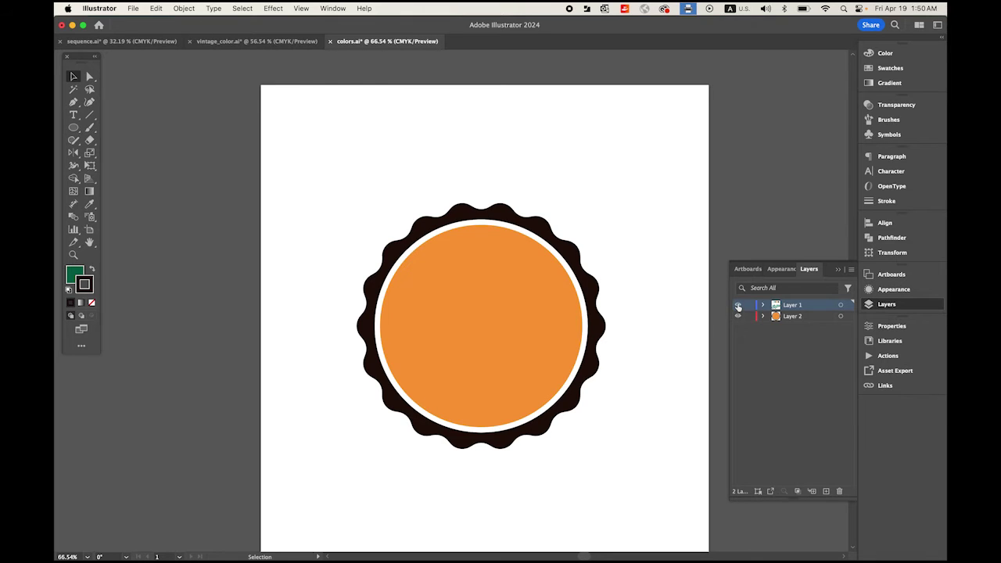
{"action": "left_click", "coordinate": [737, 305]}
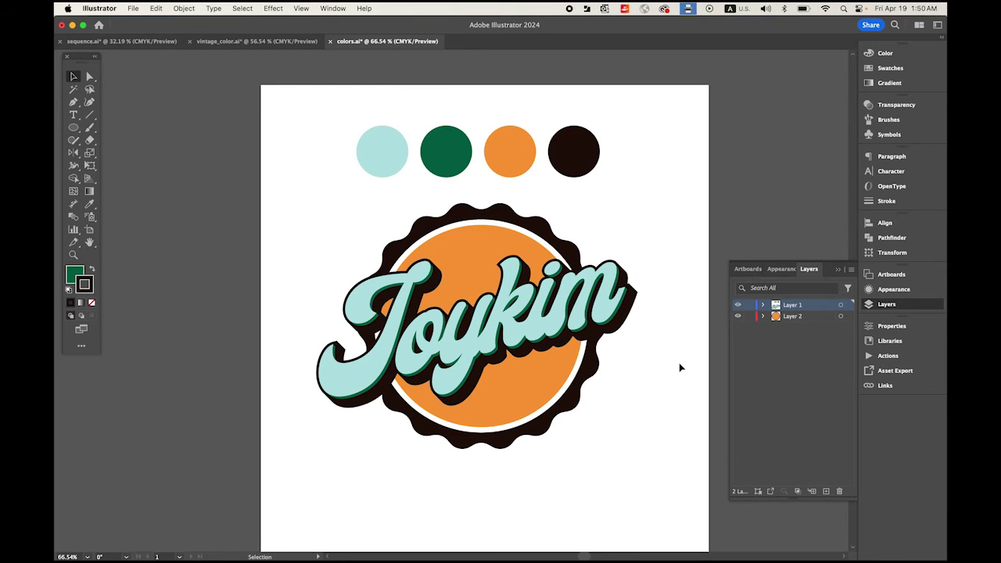
{"action": "left_click", "coordinate": [620, 319]}
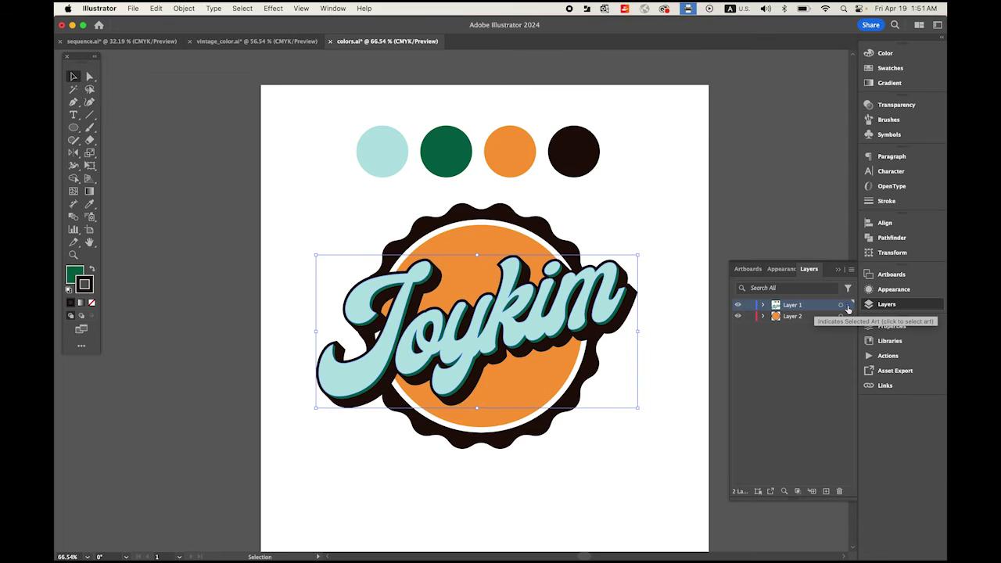
{"action": "left_click_drag", "start_coordinate": [848, 310], "coordinate": [849, 317]}
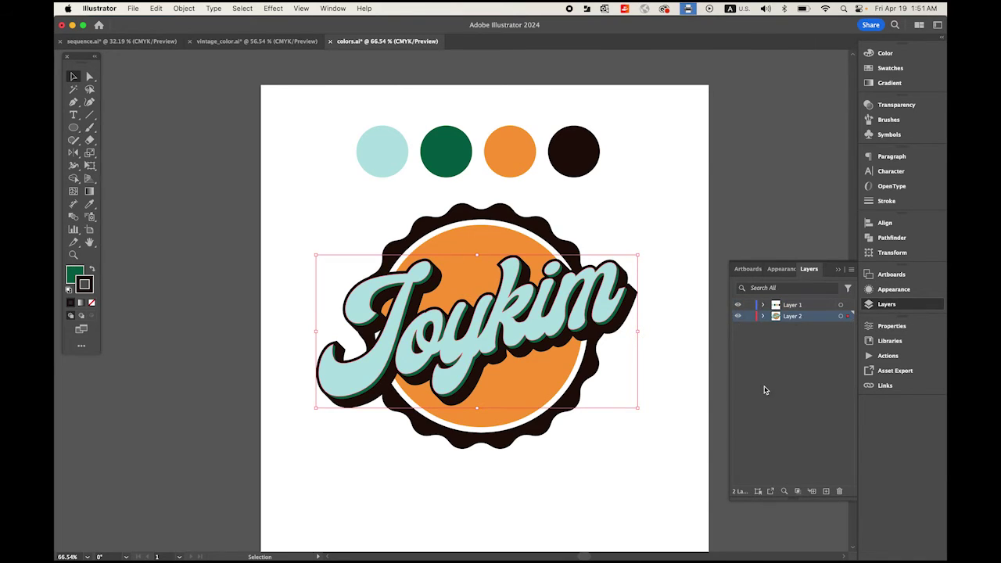
- Delete the four colour-sample circles above the logo
{"action": "left_click", "coordinate": [737, 316]}
{"action": "left_click", "coordinate": [737, 316]}
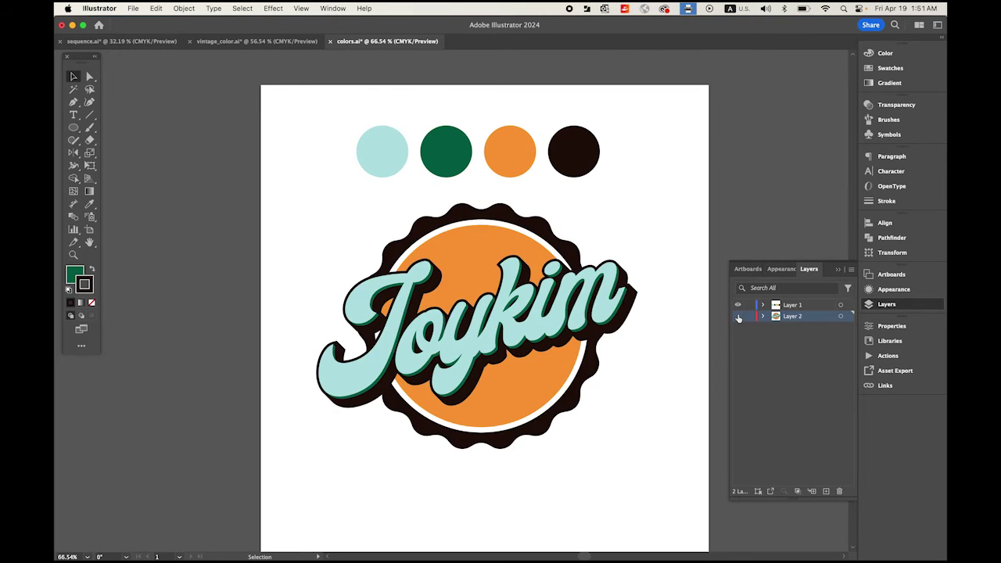
{"action": "left_click", "coordinate": [737, 316]}
{"action": "left_click", "coordinate": [738, 316]}
{"action": "left_click_drag", "start_coordinate": [324, 106], "coordinate": [649, 173]}
{"action": "key", "text": "Delete"}
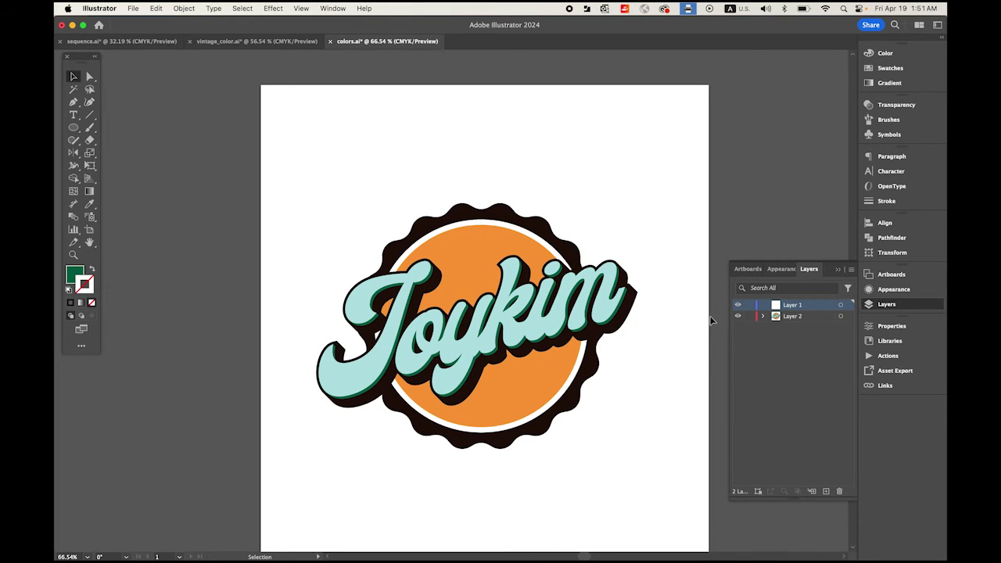
- Select all the logo artwork on Layer 2 and paste a copy in front
{"action": "left_click", "coordinate": [812, 317]}
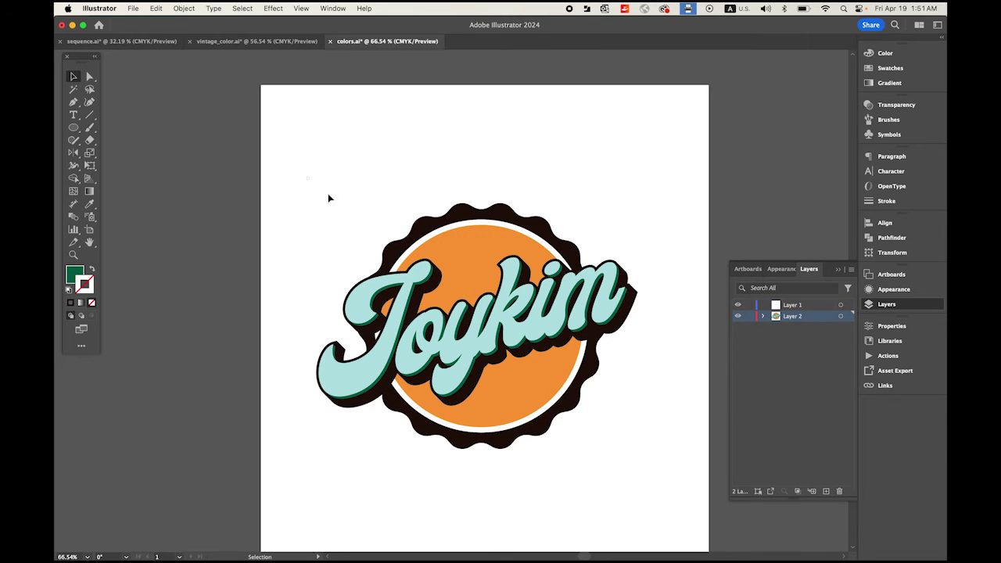
{"action": "left_click_drag", "start_coordinate": [328, 193], "coordinate": [667, 464]}
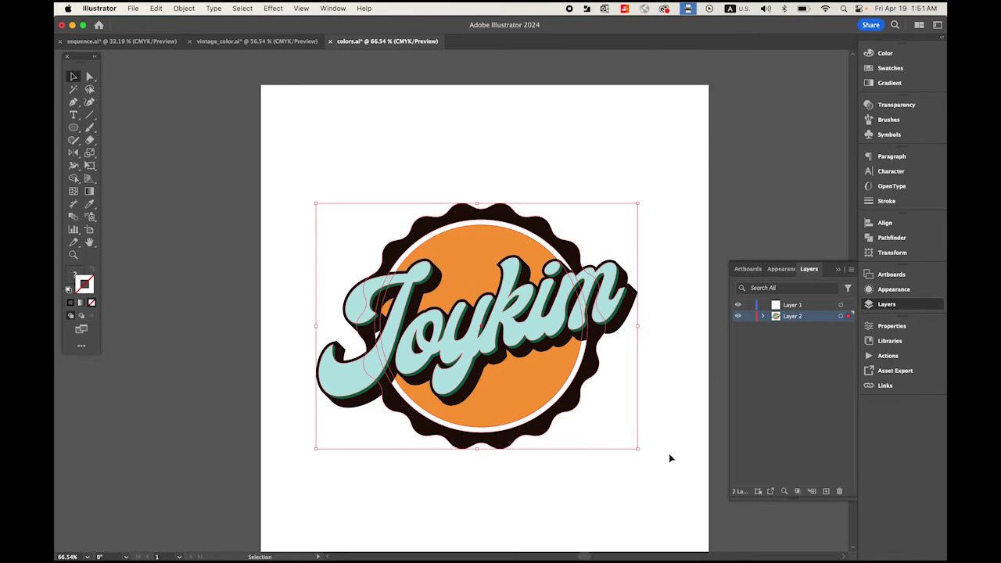
{"action": "key", "text": "v"}
{"action": "left_click", "coordinate": [157, 8]}
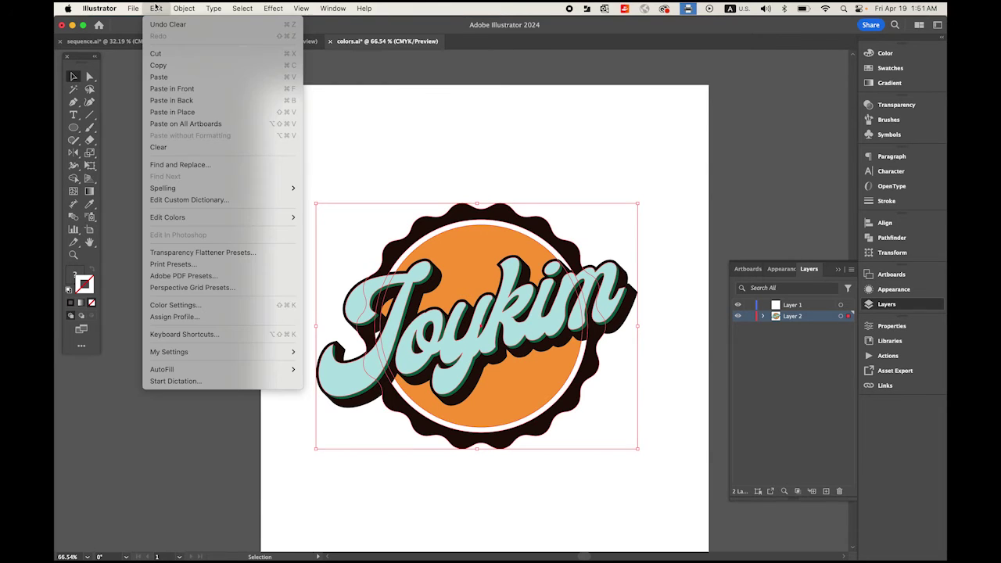
{"action": "left_click", "coordinate": [194, 89]}
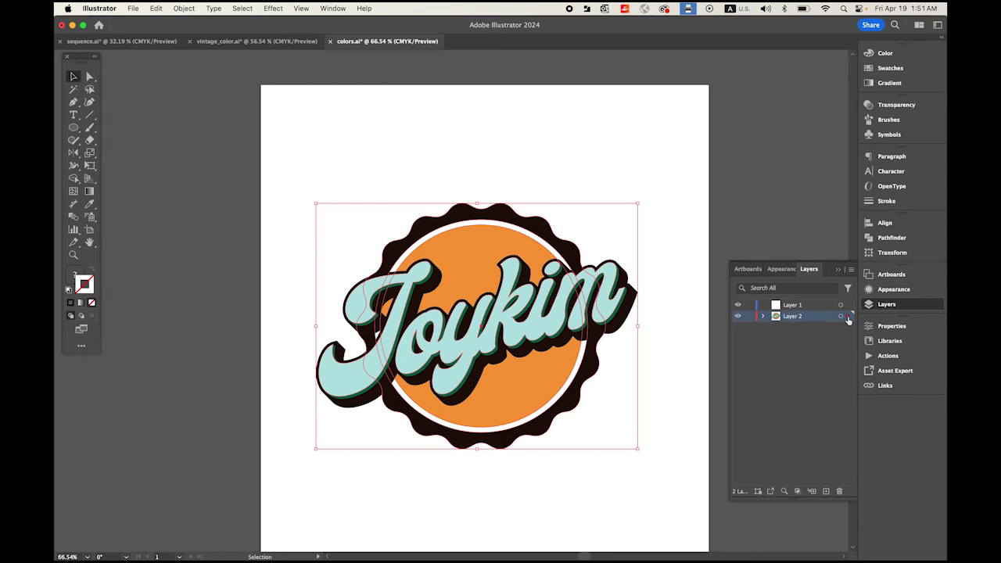
- Move the pasted logo copy onto Layer 1 and toggle Layer 2's visibility
{"action": "left_click_drag", "start_coordinate": [849, 321], "coordinate": [848, 305]}
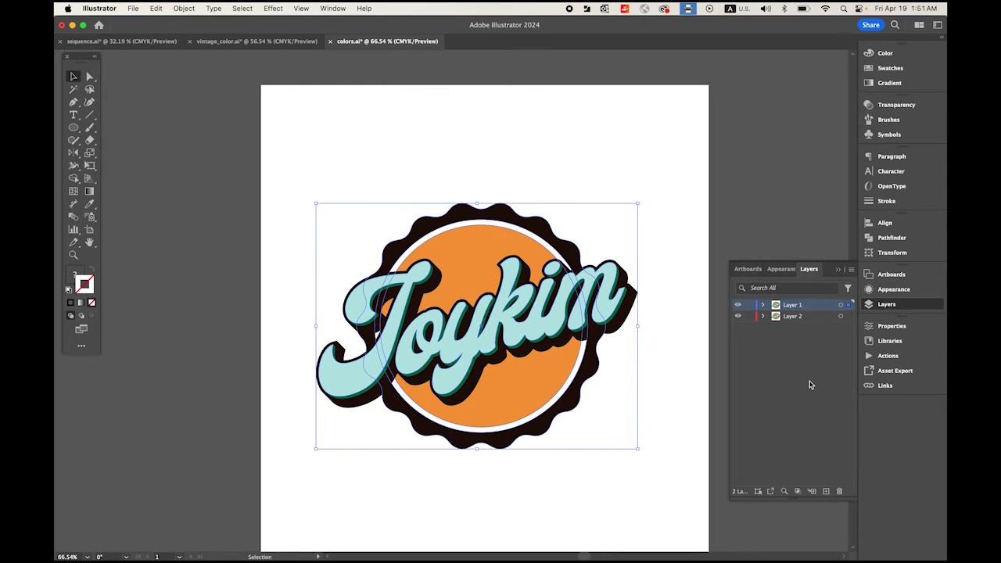
{"action": "left_click", "coordinate": [679, 350]}
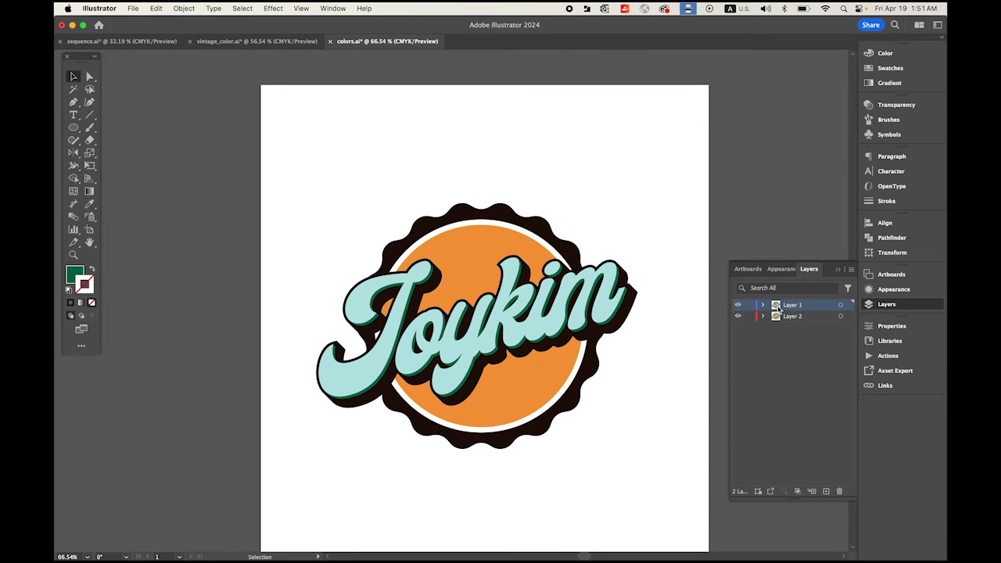
{"action": "left_click", "coordinate": [738, 316]}
- Hide the original logo on Layer 2, select the copied logo and expand its appearance
{"action": "left_click", "coordinate": [735, 316]}
{"action": "left_click_drag", "start_coordinate": [293, 176], "coordinate": [653, 444]}
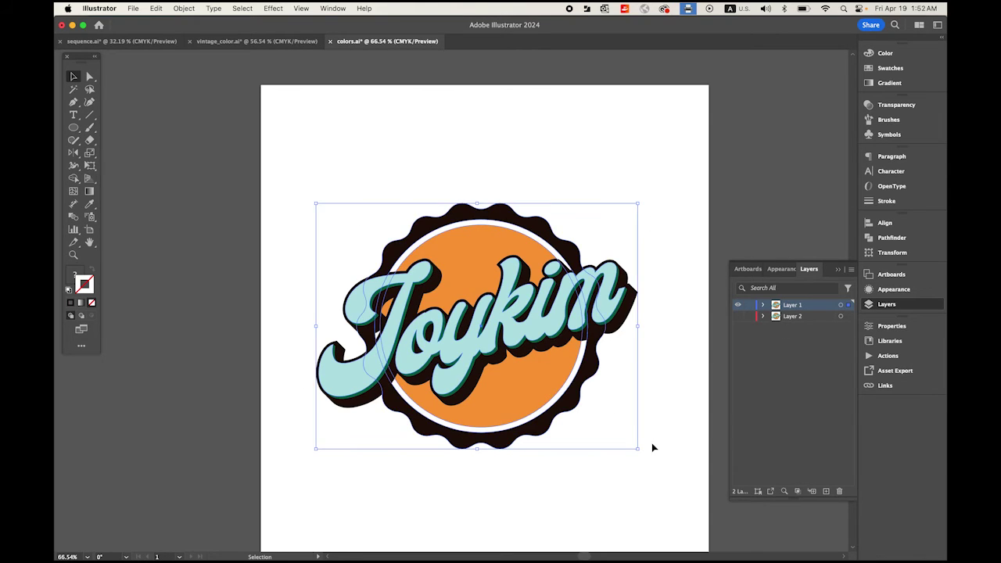
{"action": "left_click", "coordinate": [185, 8]}
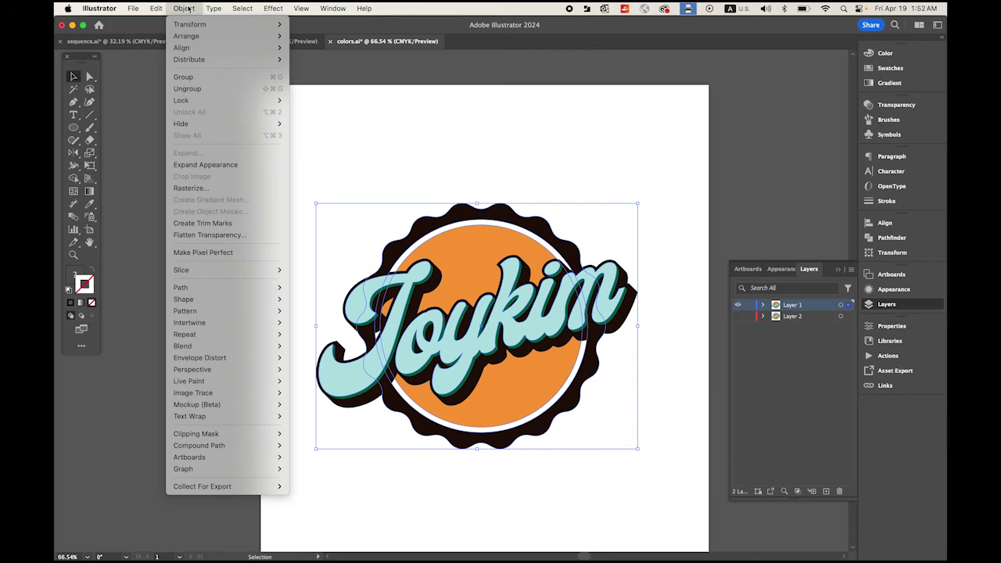
{"action": "left_click", "coordinate": [255, 165]}
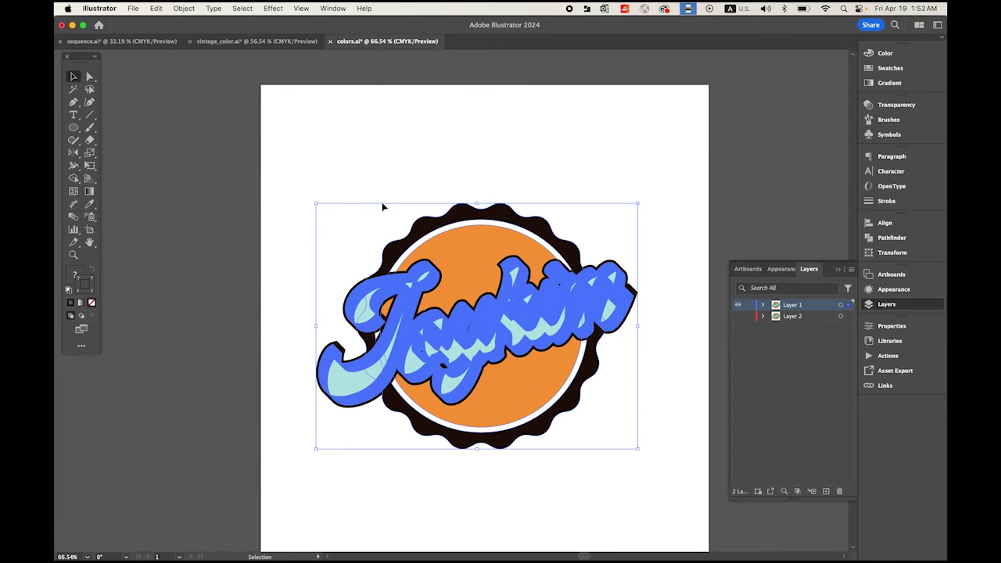
- Expand the copy's fill and stroke, then unite all its shapes into one silhouette
{"action": "left_click", "coordinate": [183, 8]}
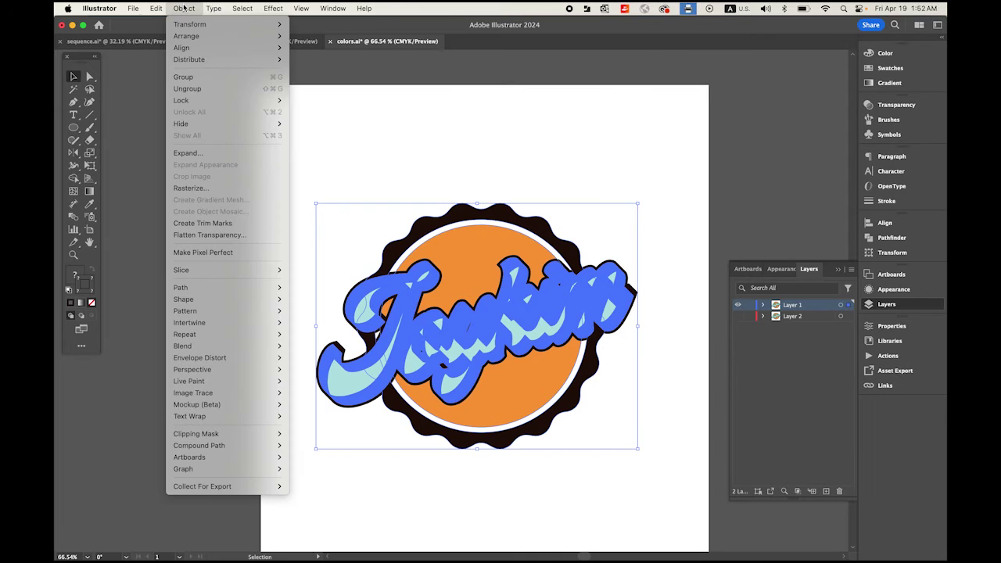
{"action": "left_click", "coordinate": [224, 154]}
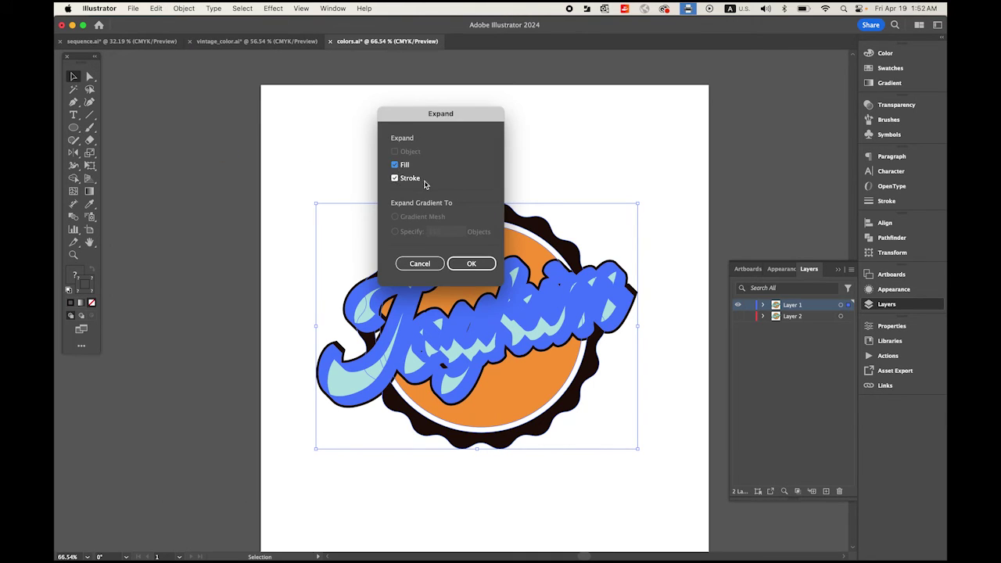
{"action": "key", "text": "Return"}
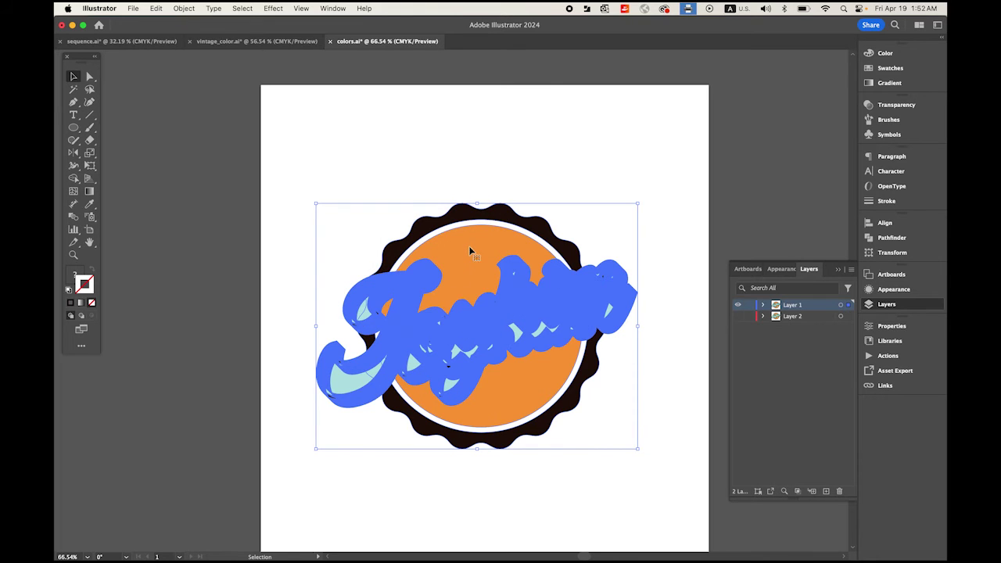
{"action": "left_click", "coordinate": [874, 241]}
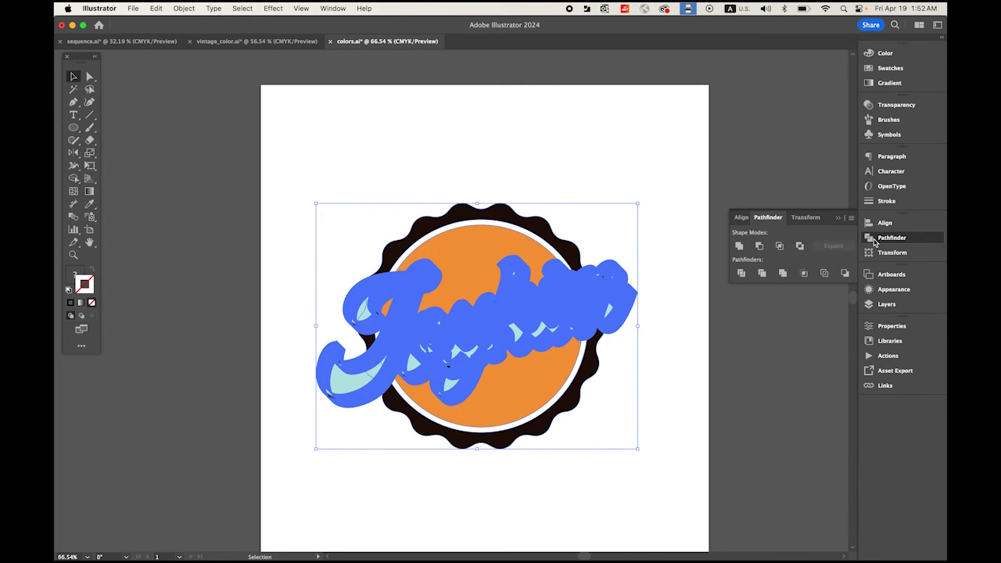
{"action": "left_click", "coordinate": [739, 247]}
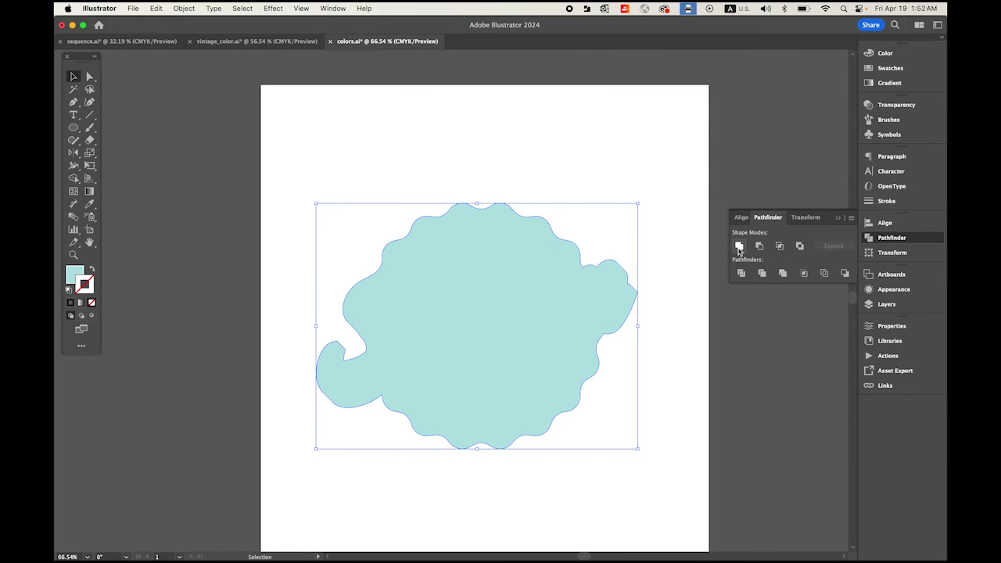
- Deselect the teal shape, hide Layer 1, show Layer 2 and make Layer 2 active
{"action": "left_click", "coordinate": [473, 125]}
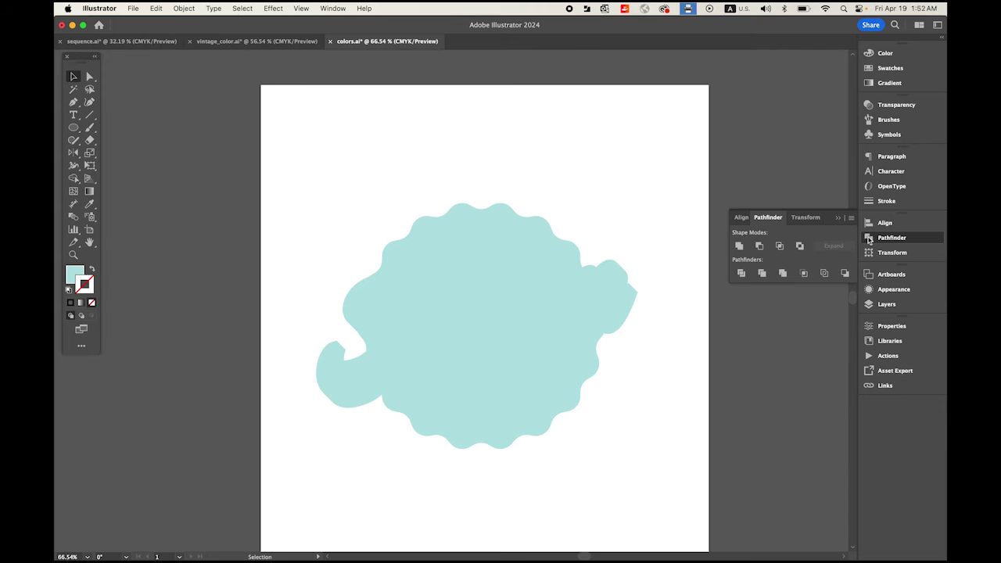
{"action": "left_click", "coordinate": [870, 305]}
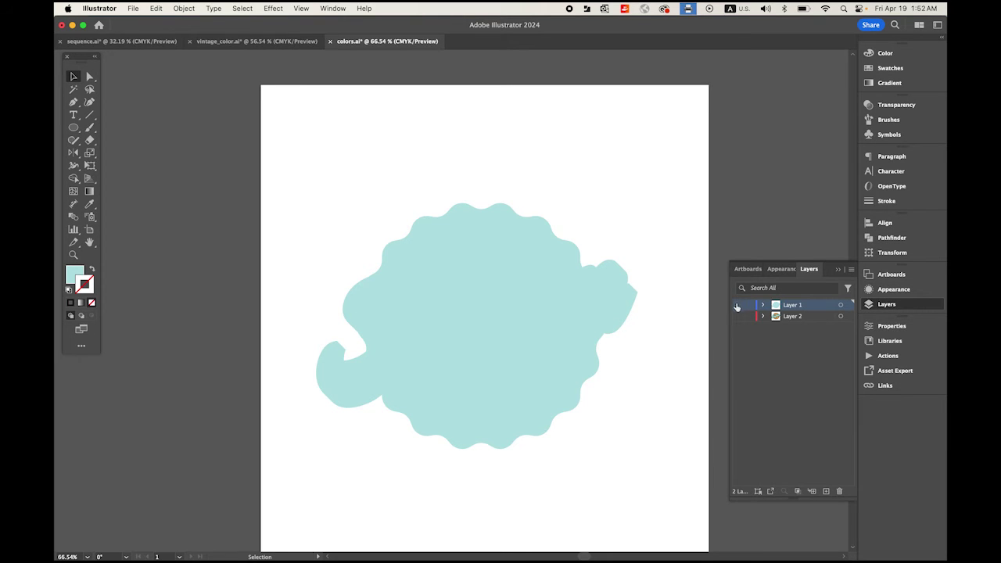
{"action": "left_click", "coordinate": [736, 305]}
{"action": "left_click", "coordinate": [737, 316]}
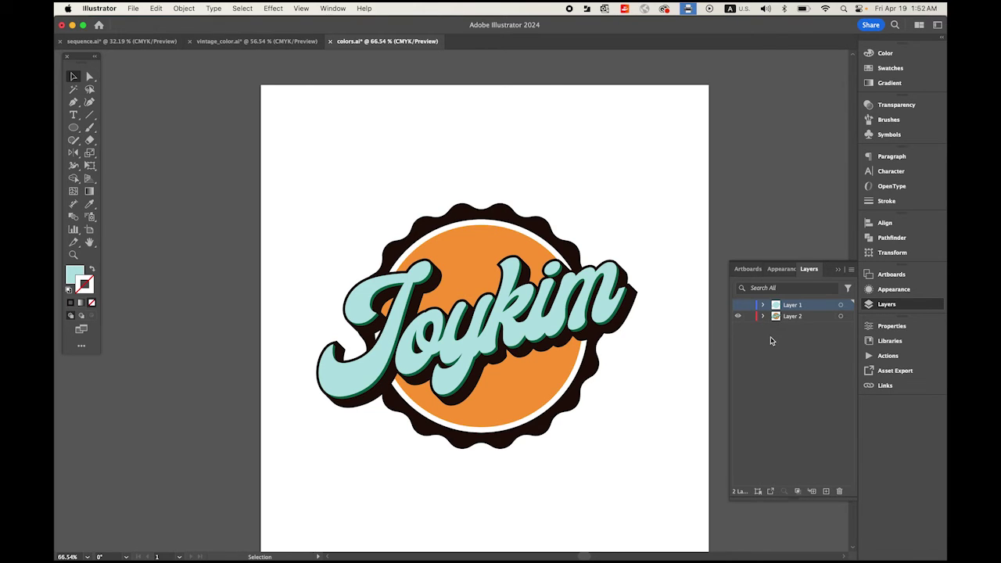
{"action": "left_click", "coordinate": [796, 317]}
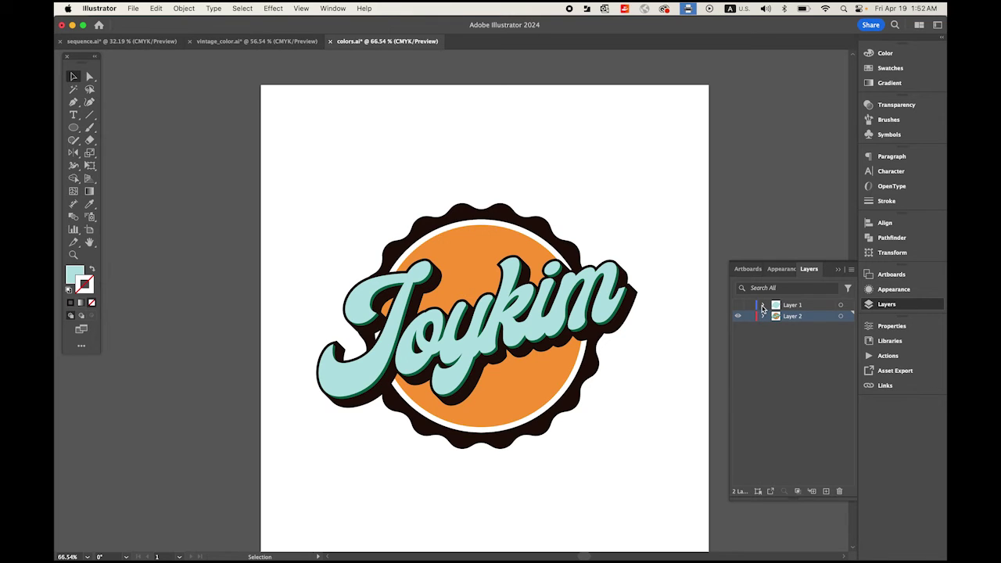
- Place texture_metal.jpg on Layer 2, sized across the logo and nudged slightly into position
{"action": "left_click", "coordinate": [130, 7]}
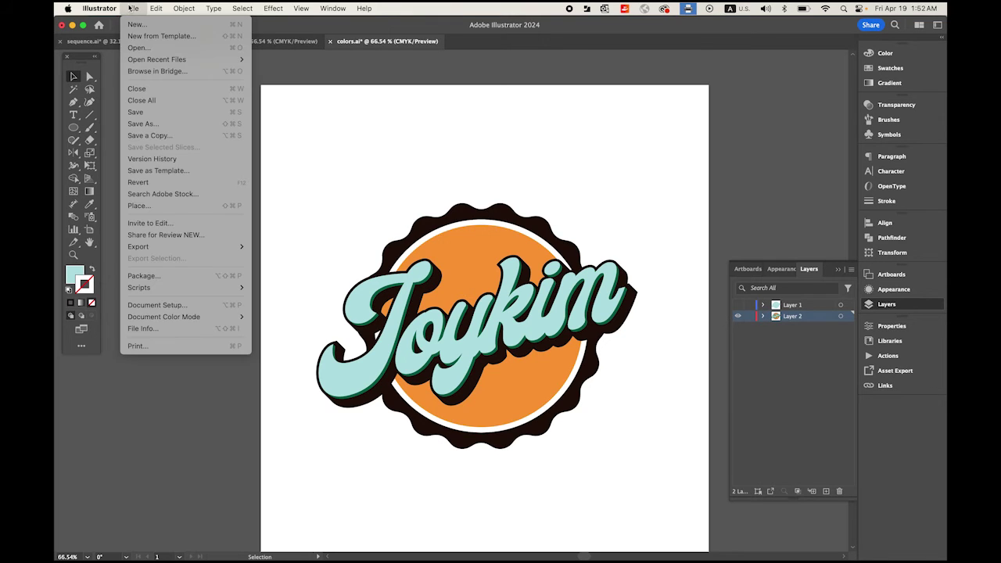
{"action": "left_click", "coordinate": [197, 205]}
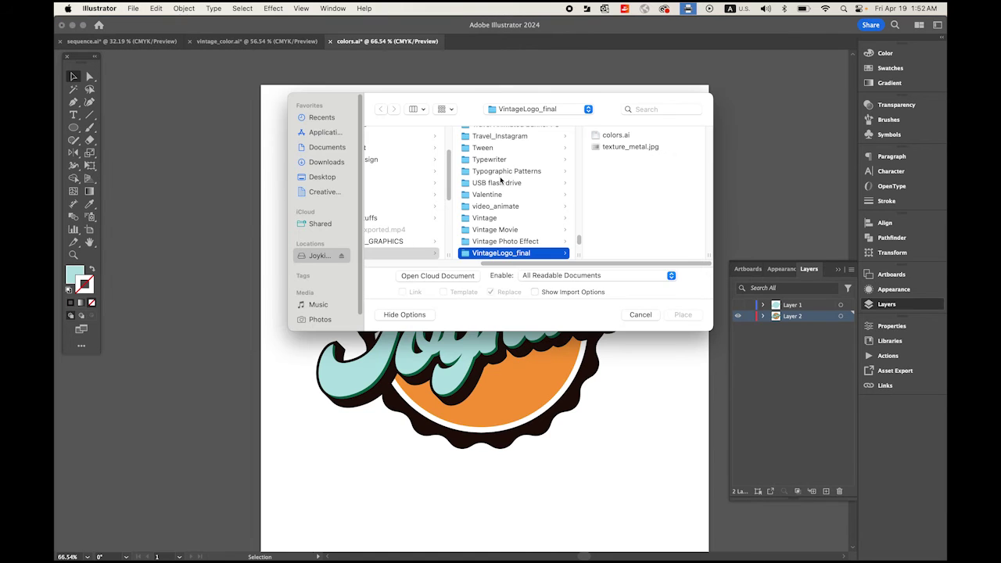
{"action": "left_click", "coordinate": [616, 147]}
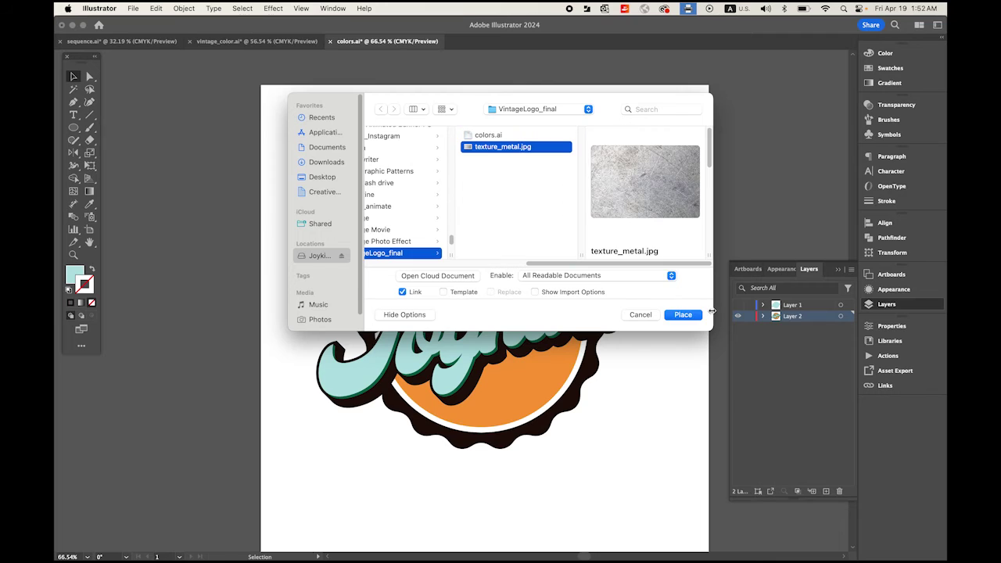
{"action": "left_click", "coordinate": [685, 317]}
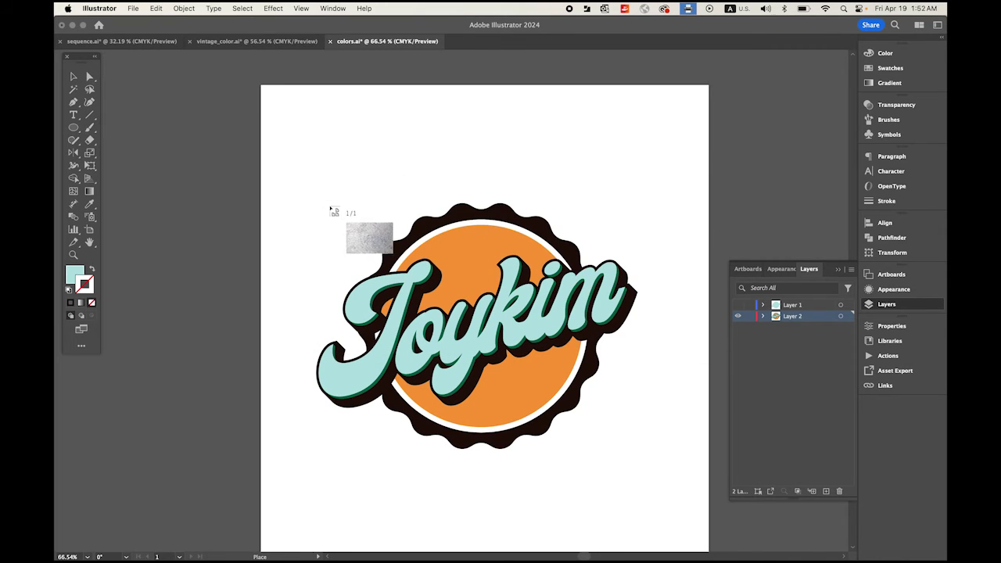
{"action": "left_click_drag", "start_coordinate": [293, 186], "coordinate": [688, 468]}
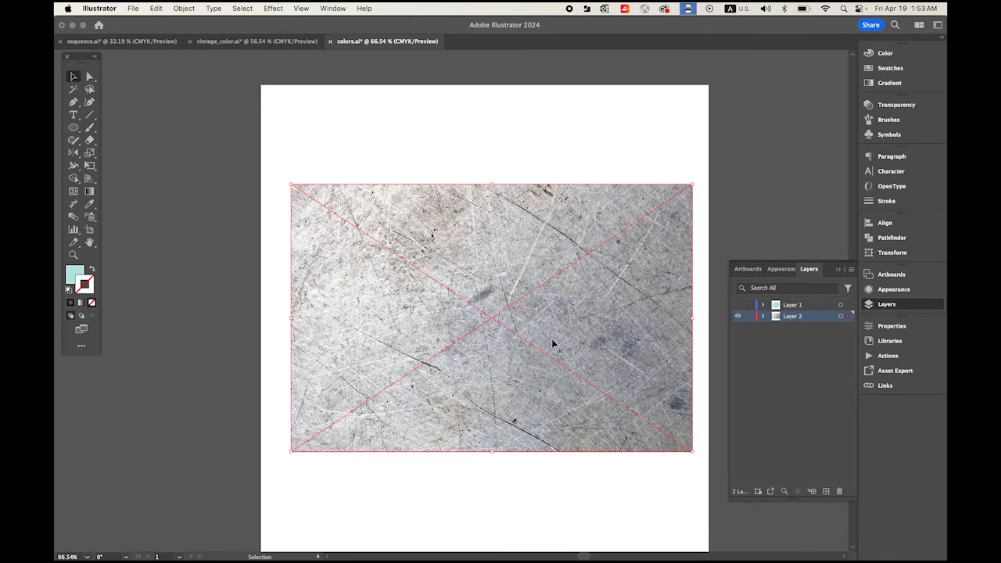
{"action": "left_click_drag", "start_coordinate": [607, 420], "coordinate": [606, 431]}
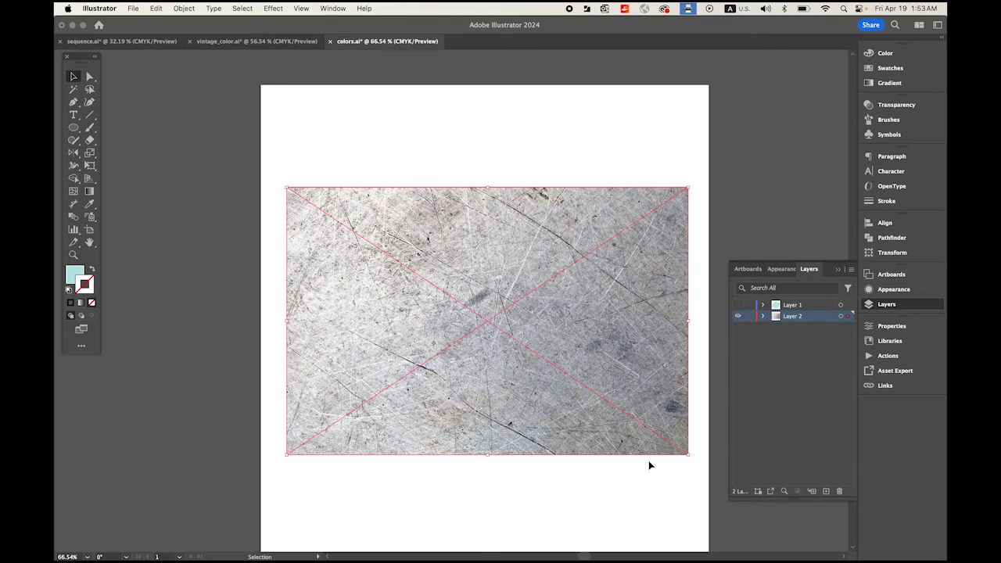
- Image-trace the placed metal texture with the Black and White Logo preset from the Properties panel
{"action": "left_click", "coordinate": [890, 326]}
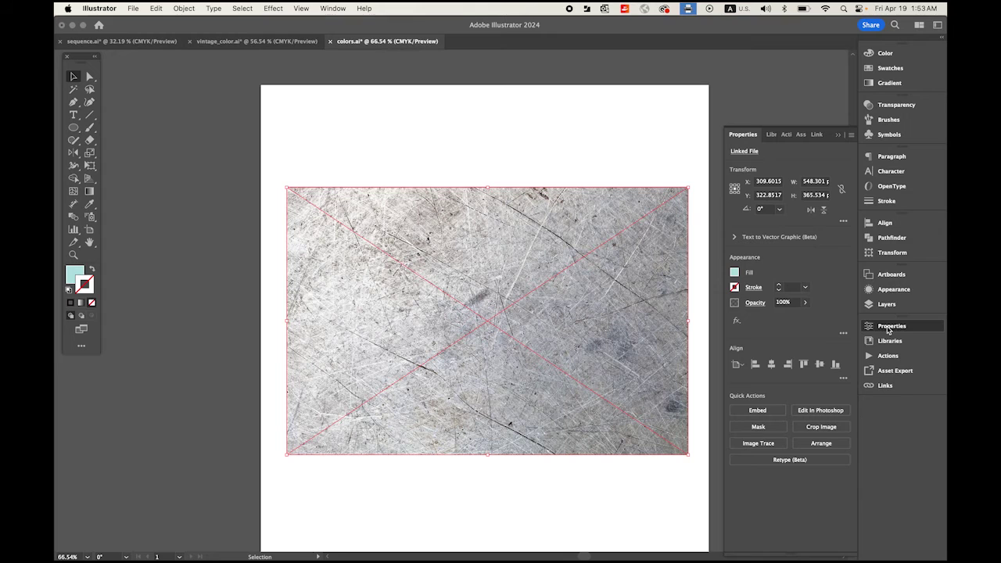
{"action": "left_click", "coordinate": [334, 8]}
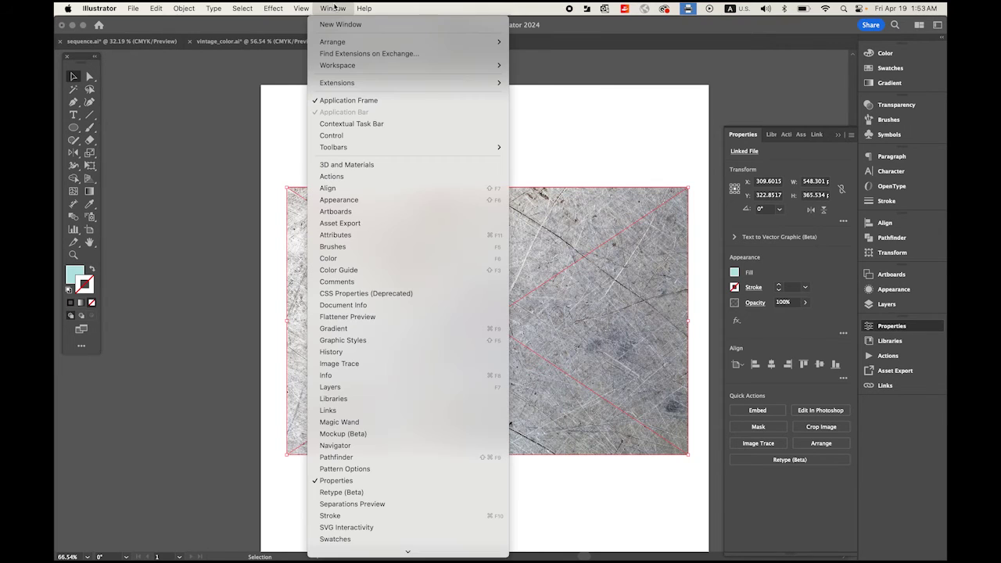
{"action": "left_click", "coordinate": [396, 480]}
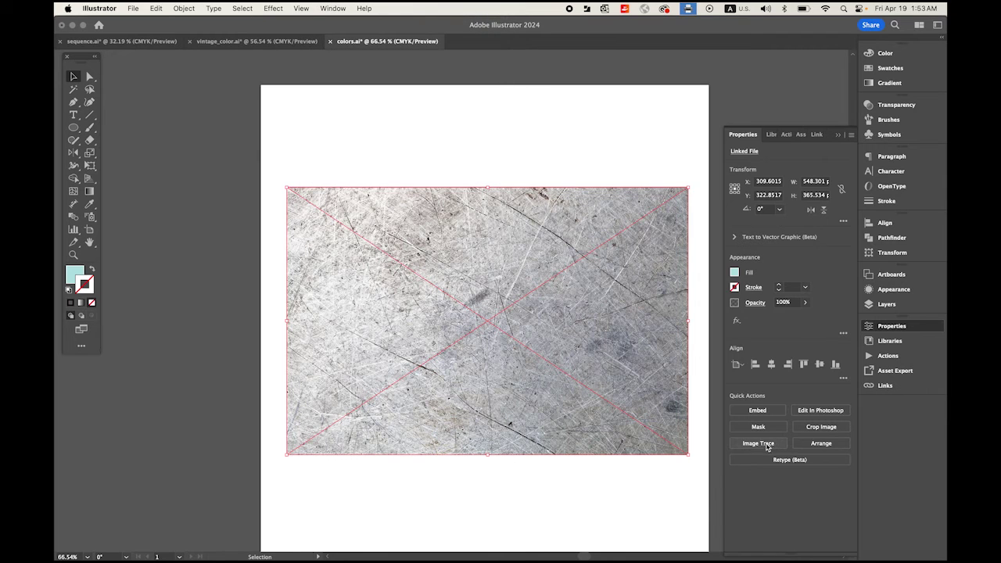
{"action": "left_click", "coordinate": [766, 444]}
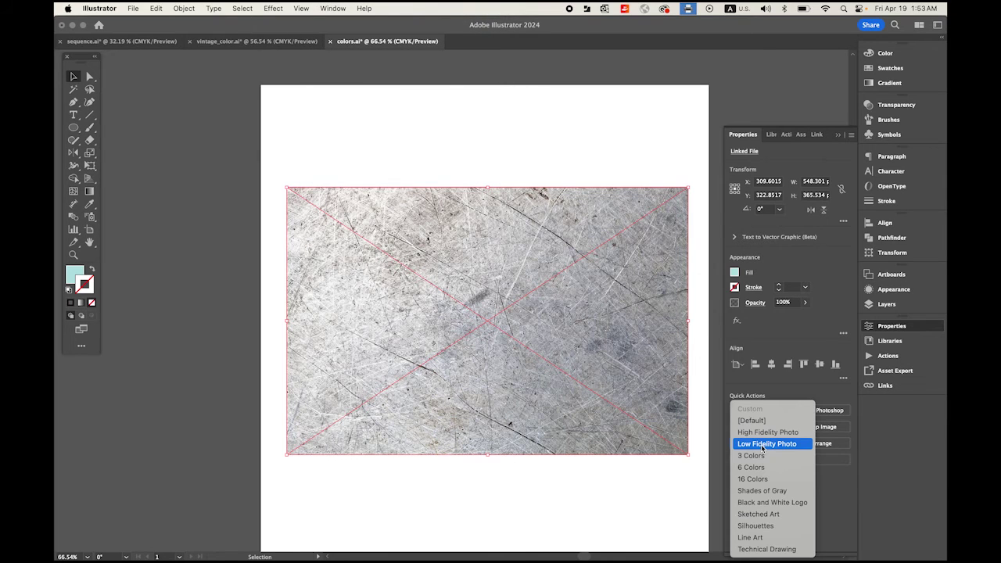
{"action": "left_click", "coordinate": [790, 503]}
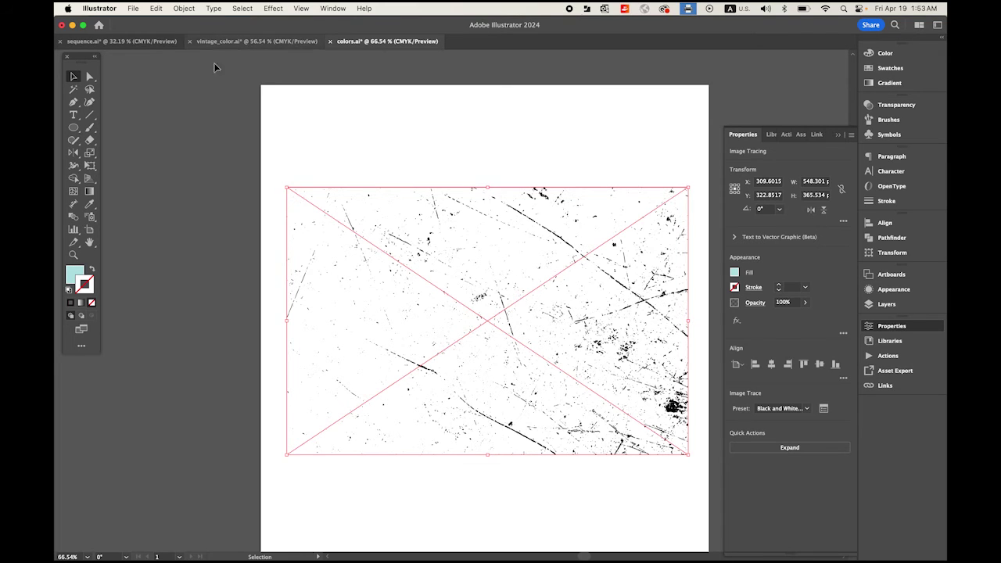
- Expand the traced metal texture into vector paths and zoom in on the scratches
{"action": "left_click", "coordinate": [184, 8]}
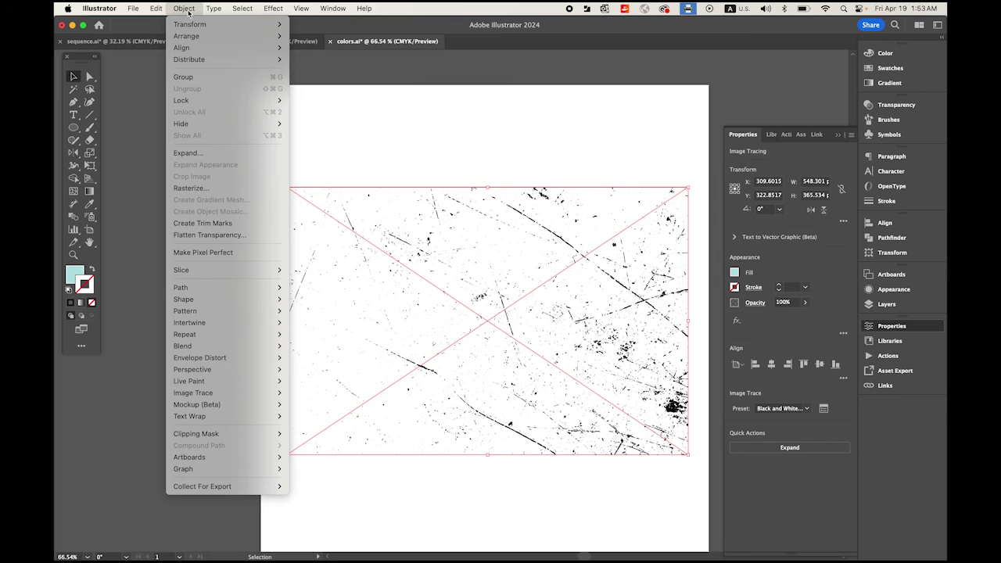
{"action": "left_click", "coordinate": [208, 160]}
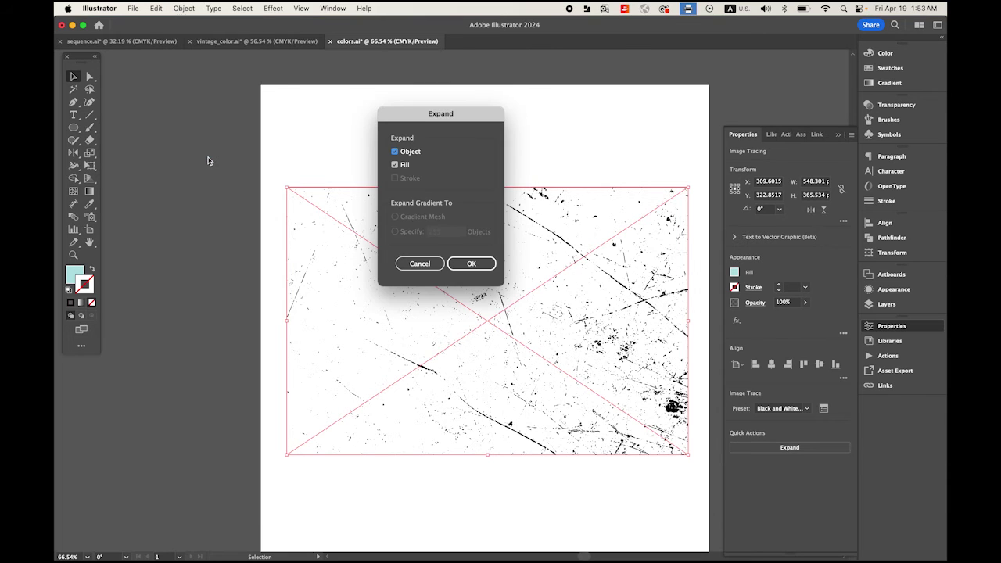
{"action": "left_click", "coordinate": [476, 264]}
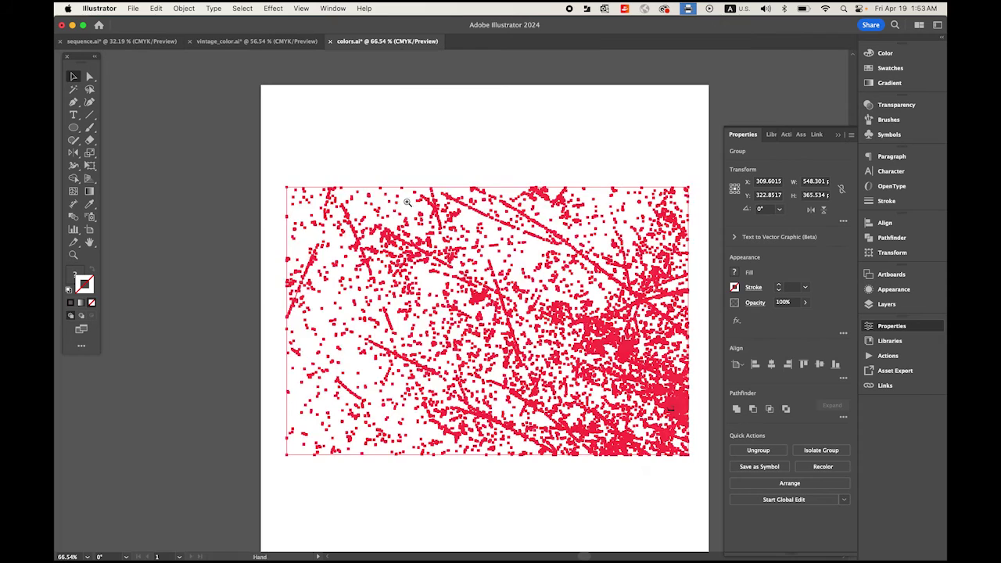
{"action": "left_click", "coordinate": [428, 284]}
{"action": "left_click_drag", "start_coordinate": [407, 200], "coordinate": [473, 259]}
{"action": "key", "text": "v"}
{"action": "left_click", "coordinate": [470, 259]}
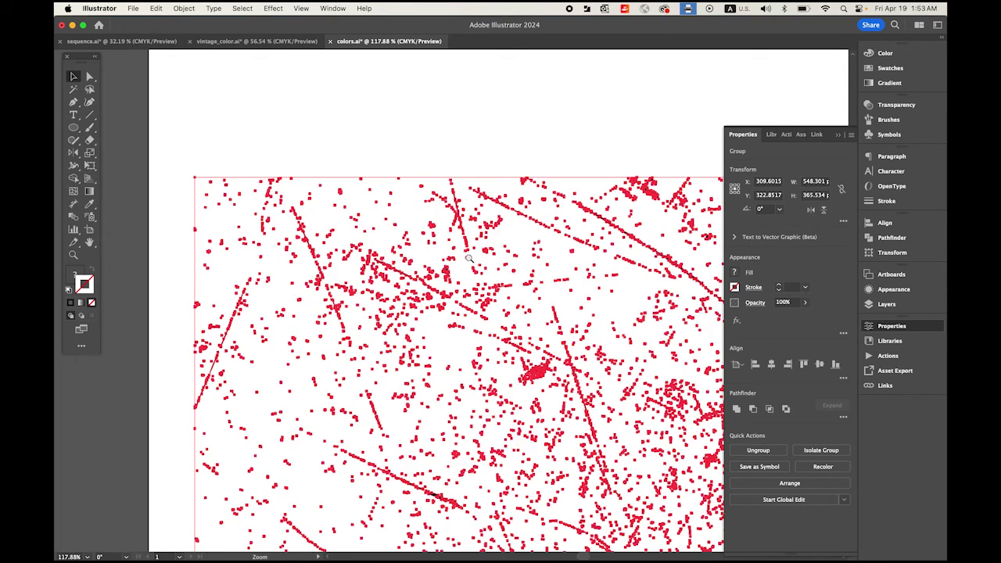
- Select one white path, select all paths with the same fill color, and delete them
{"action": "left_click", "coordinate": [219, 101]}
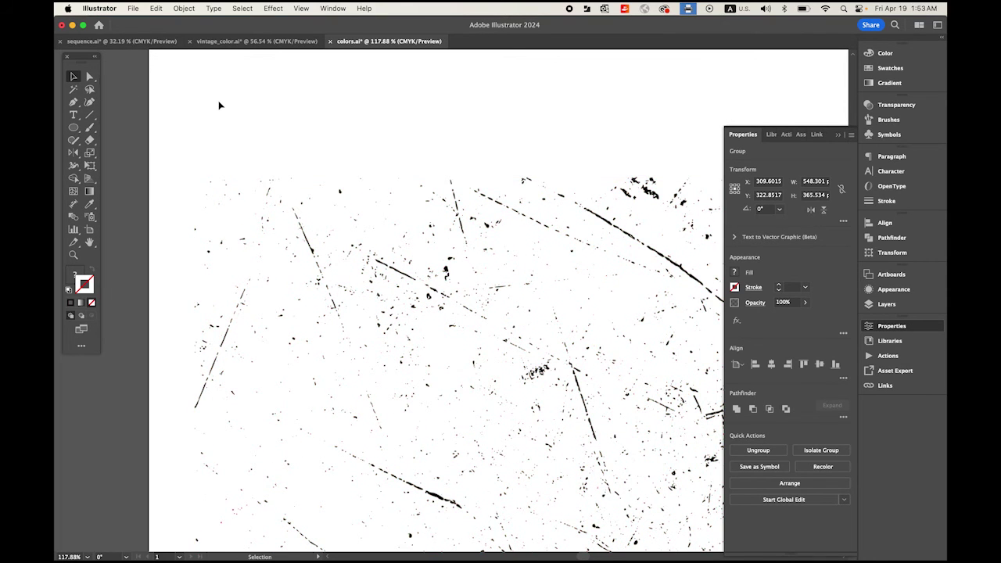
{"action": "left_click", "coordinate": [90, 78]}
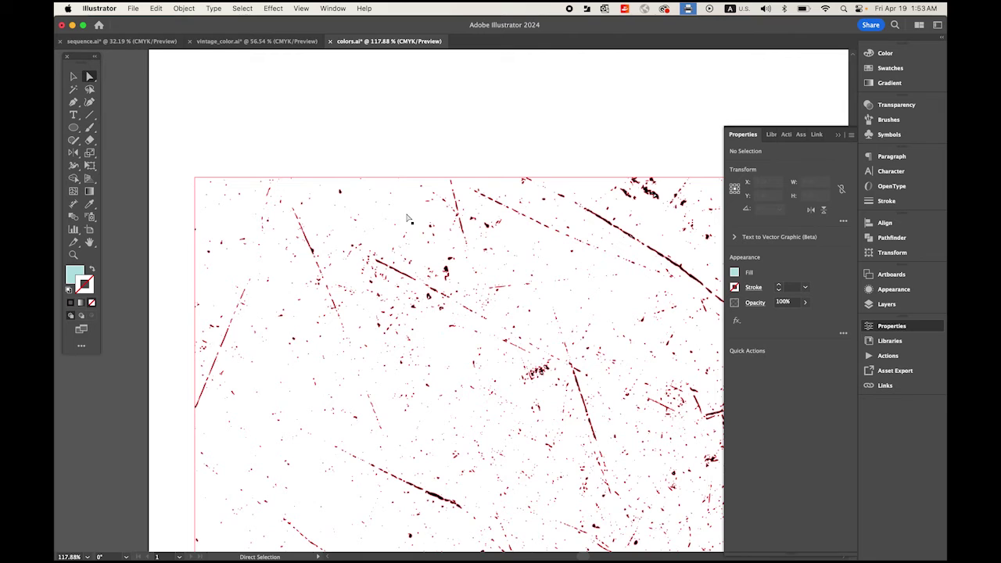
{"action": "left_click", "coordinate": [407, 219]}
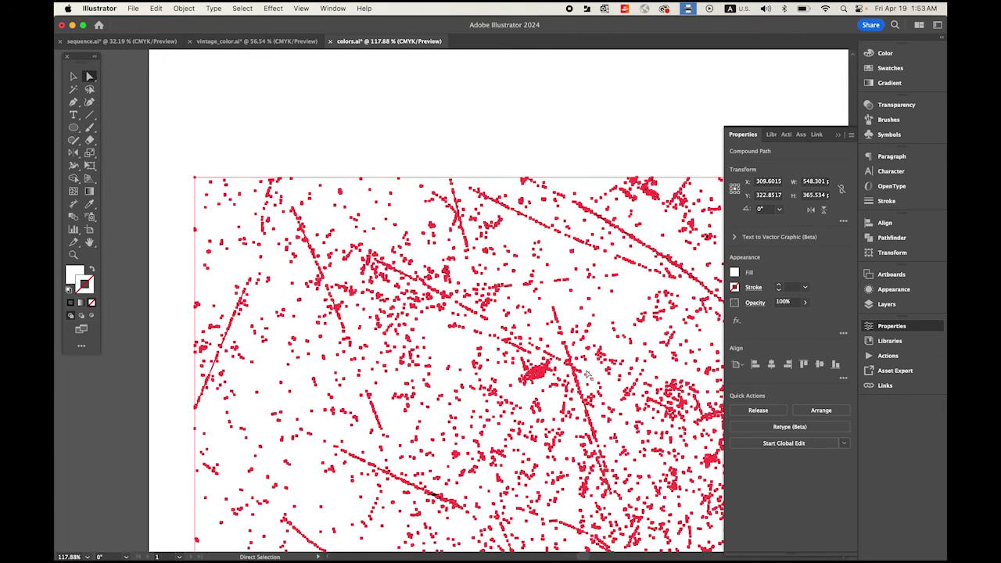
{"action": "left_click_drag", "start_coordinate": [586, 371], "coordinate": [382, 242]}
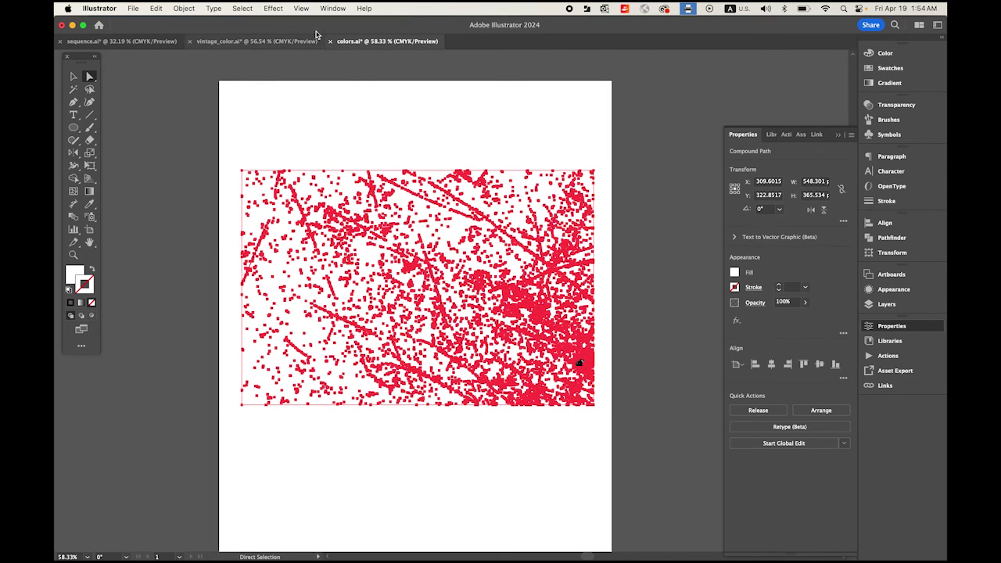
{"action": "left_click", "coordinate": [243, 8]}
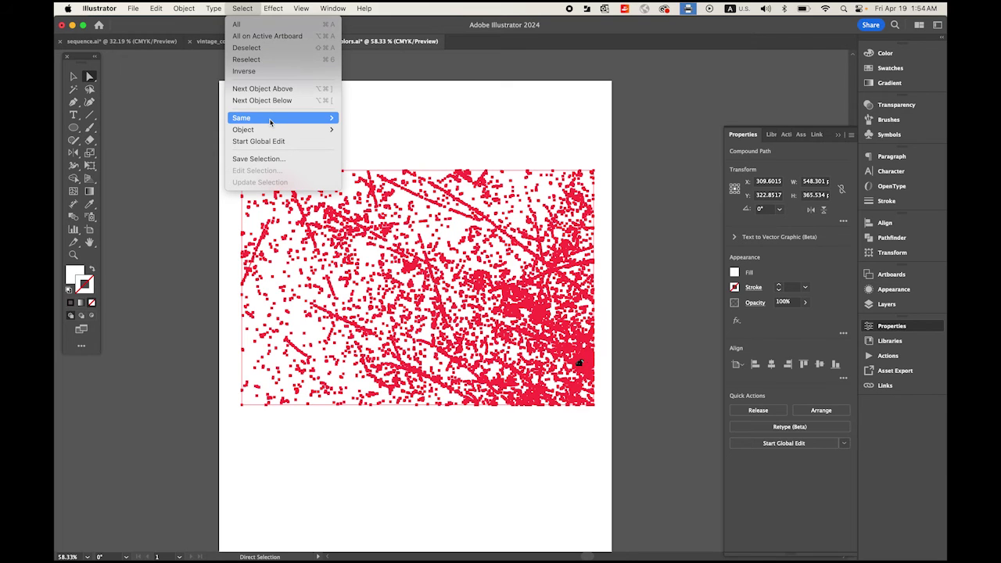
{"action": "mouse_move", "coordinate": [269, 121]}
{"action": "left_click", "coordinate": [370, 132]}
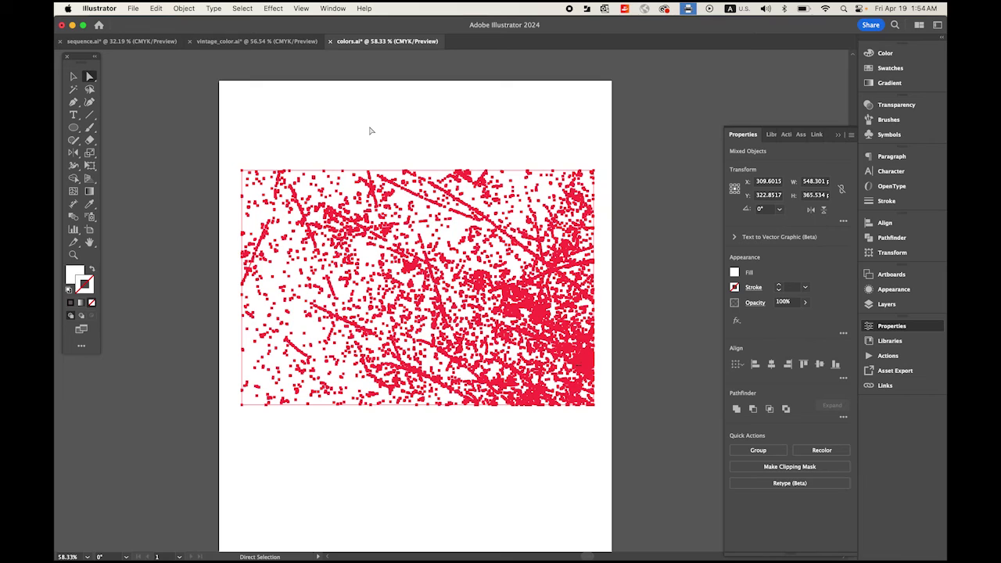
{"action": "left_click", "coordinate": [370, 131]}
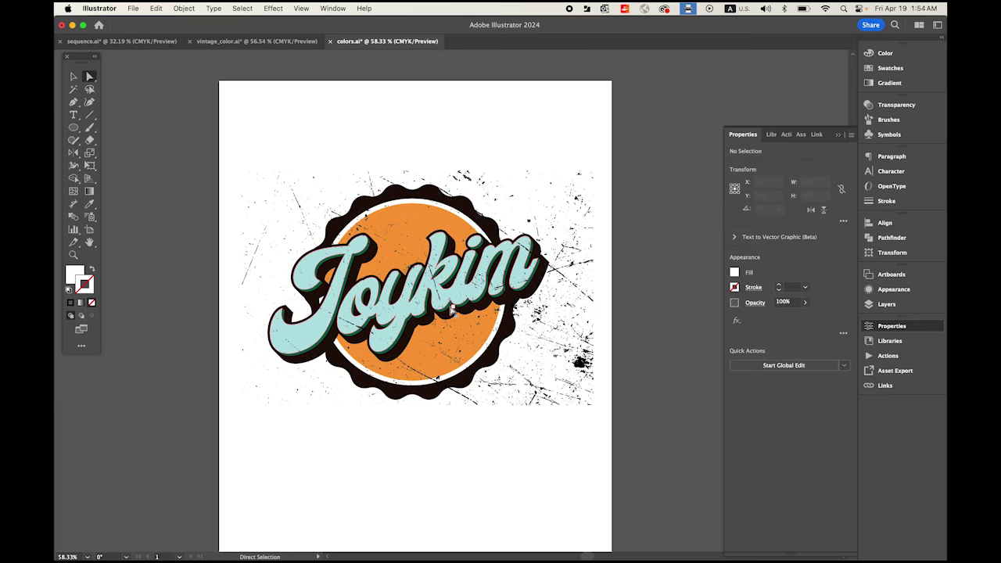
- Drag the scratch texture group about 80 pt left, deselect it, and show the Layers panel
{"action": "left_click", "coordinate": [73, 77]}
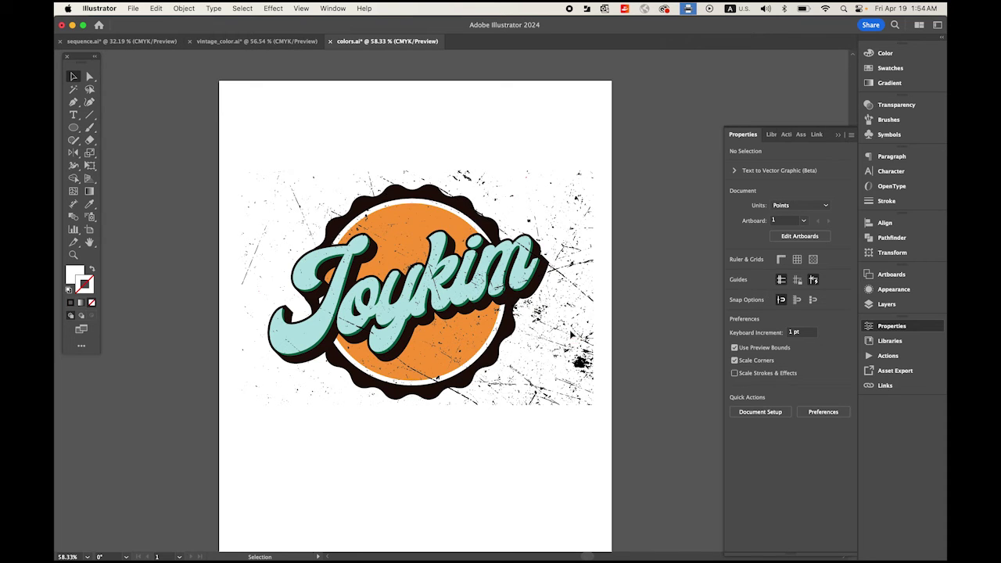
{"action": "left_click_drag", "start_coordinate": [572, 334], "coordinate": [501, 354]}
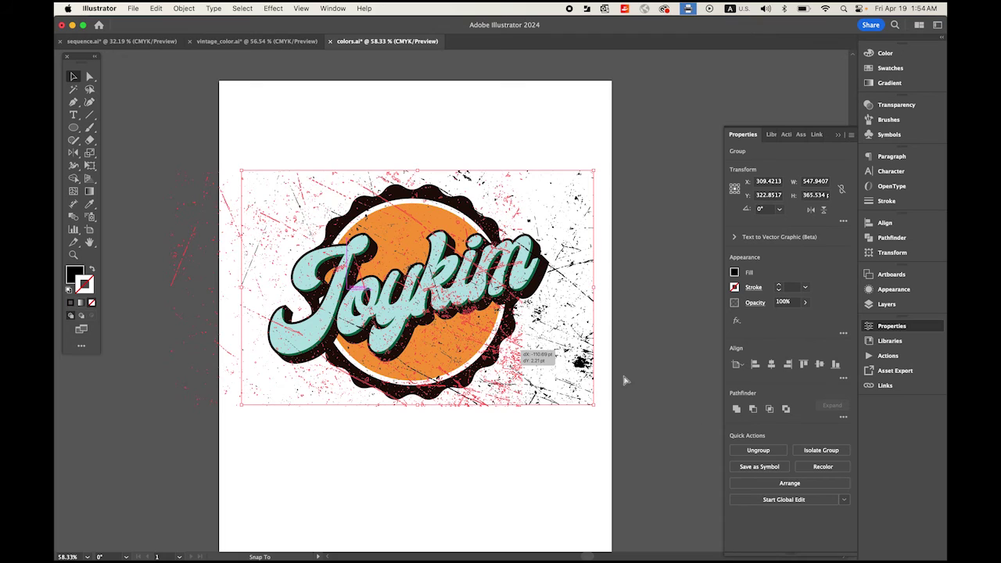
{"action": "left_click", "coordinate": [553, 472]}
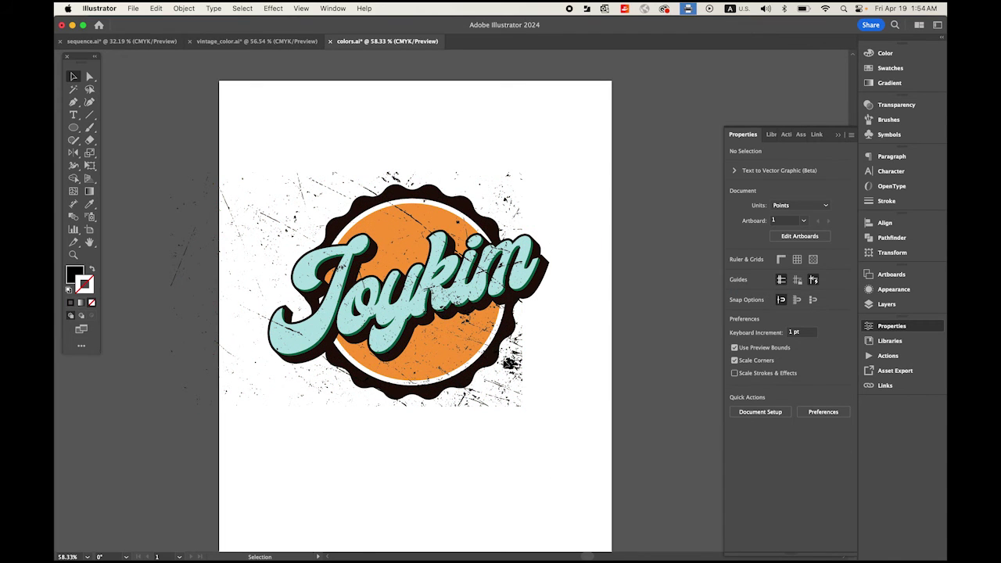
{"action": "left_click", "coordinate": [887, 305]}
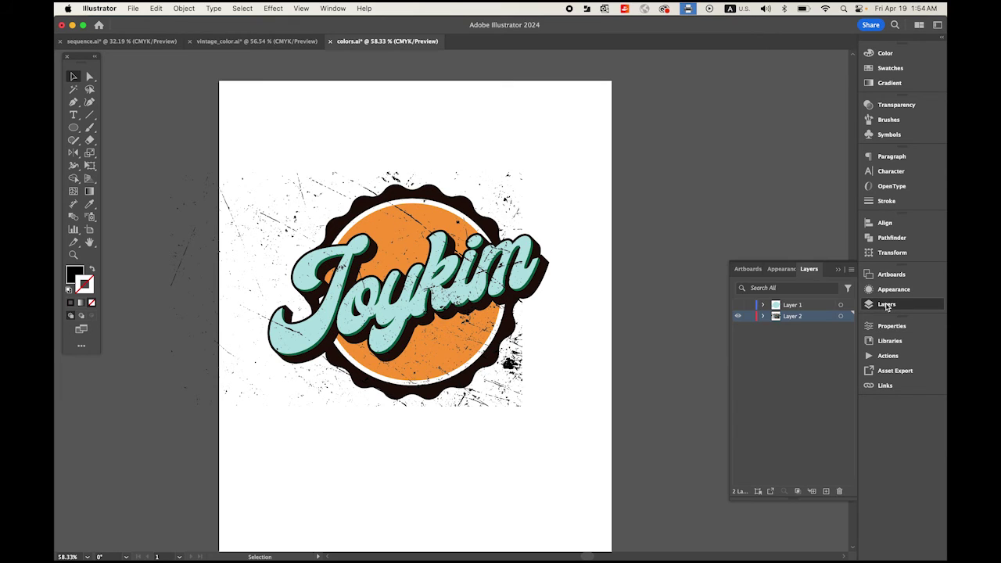
- Show Layer 1, select silhouette and texture together, and make a clipping mask despite the warning
{"action": "left_click", "coordinate": [737, 305]}
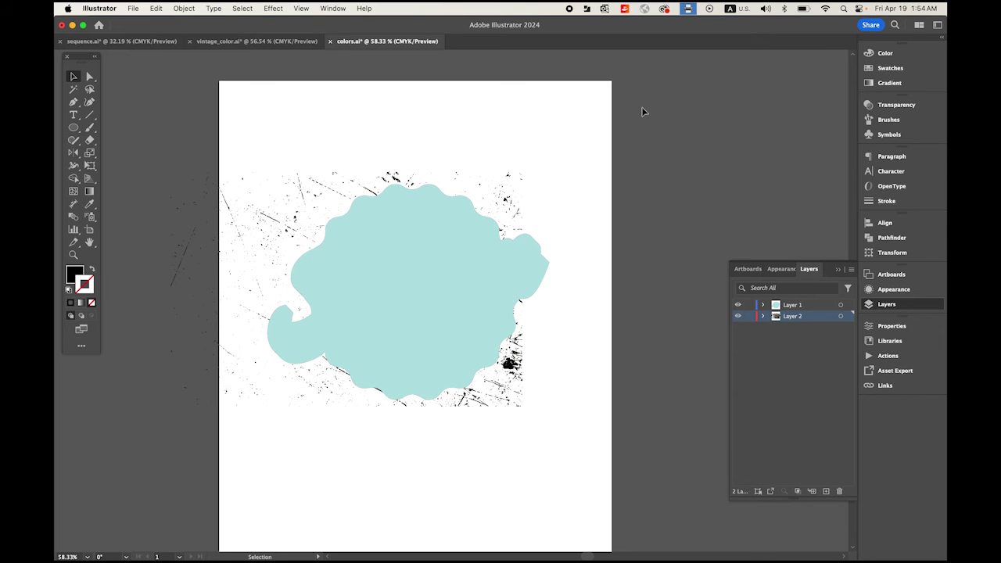
{"action": "left_click_drag", "start_coordinate": [602, 105], "coordinate": [219, 453]}
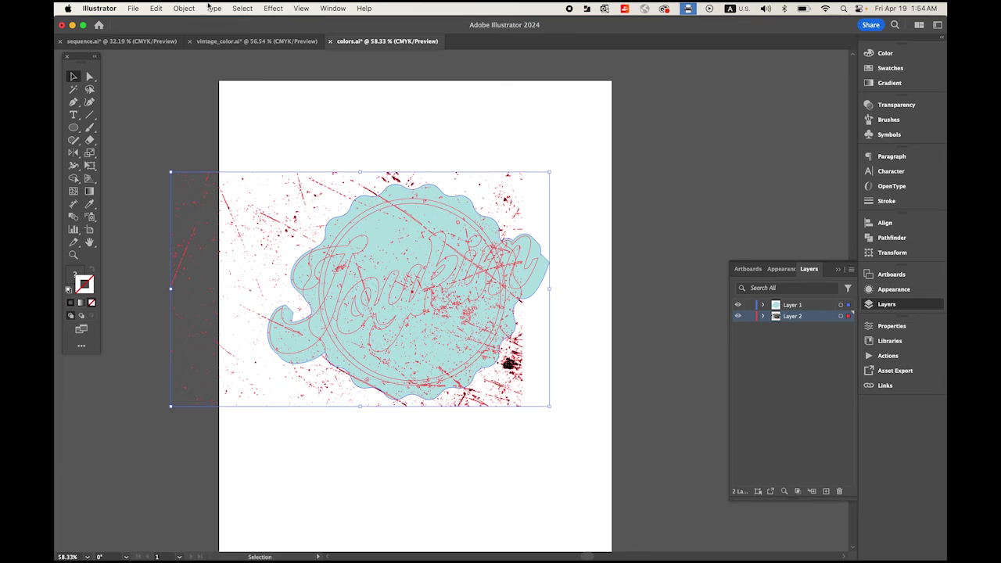
{"action": "left_click", "coordinate": [184, 7]}
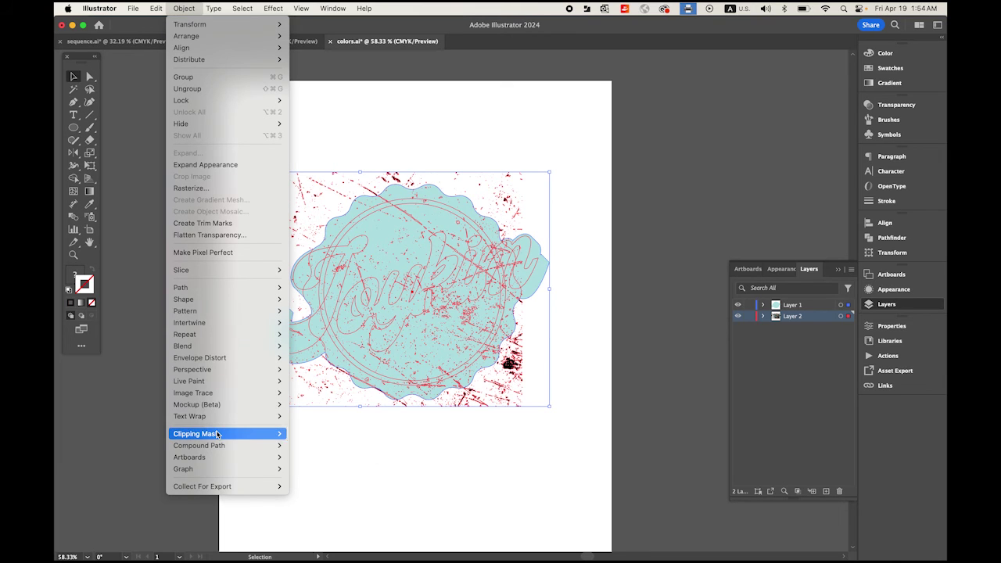
{"action": "mouse_move", "coordinate": [218, 435]}
{"action": "left_click", "coordinate": [311, 434]}
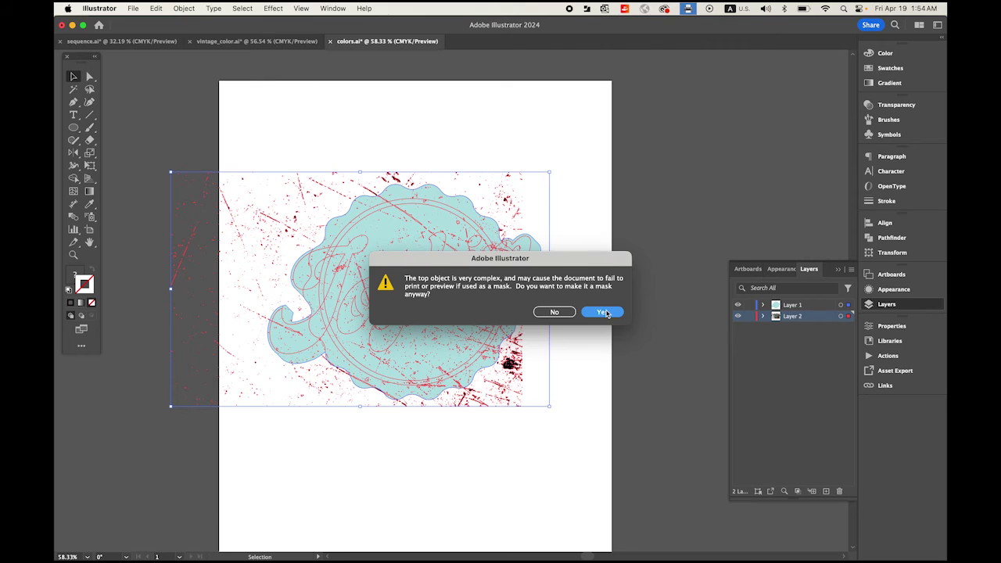
{"action": "left_click", "coordinate": [603, 312]}
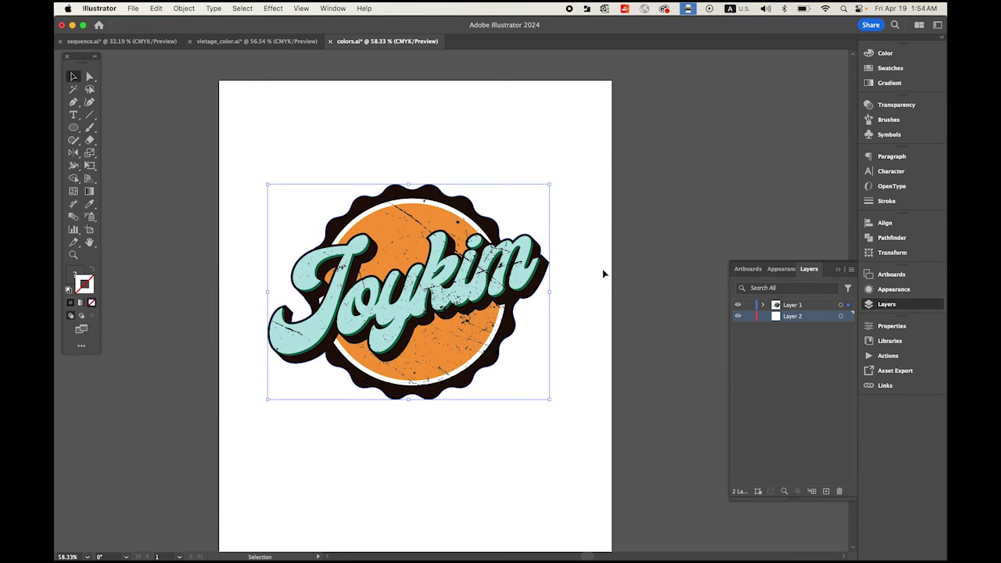
{"action": "left_click", "coordinate": [604, 273]}
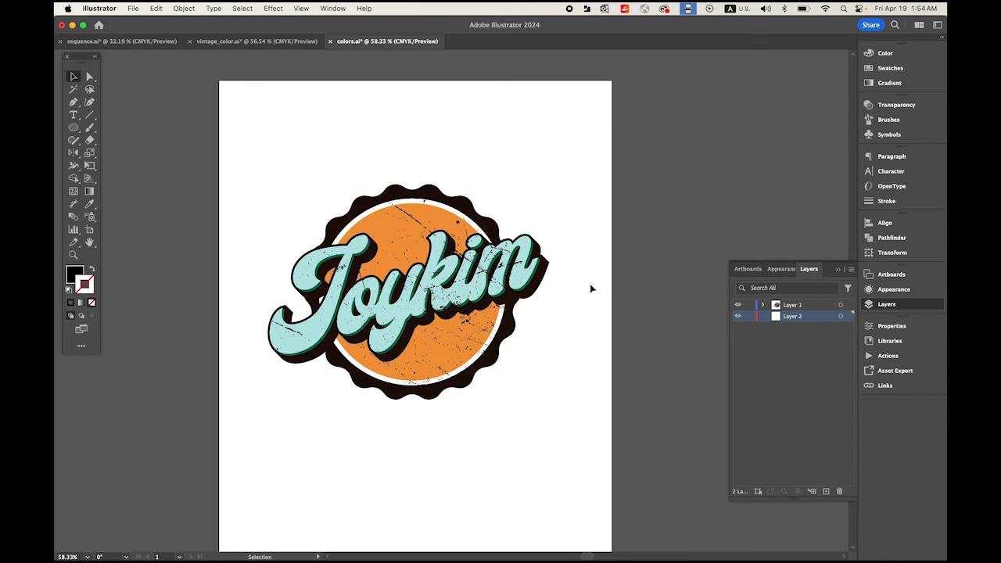
{"action": "left_click_drag", "start_coordinate": [434, 261], "coordinate": [502, 289]}
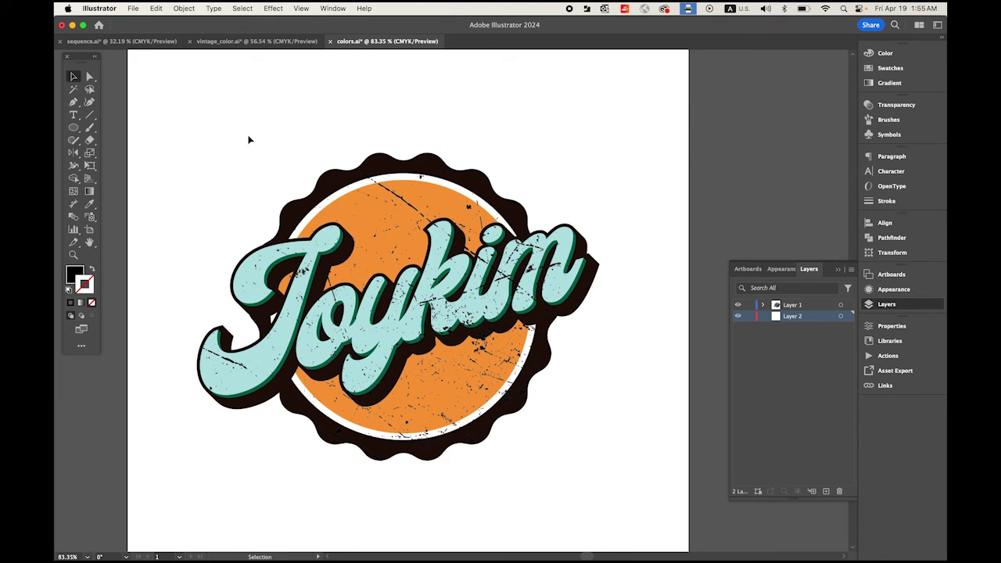
- Select the finished Joykim logo artwork and switch over to Photoshop from the Dock
{"action": "left_click_drag", "start_coordinate": [195, 107], "coordinate": [624, 442]}
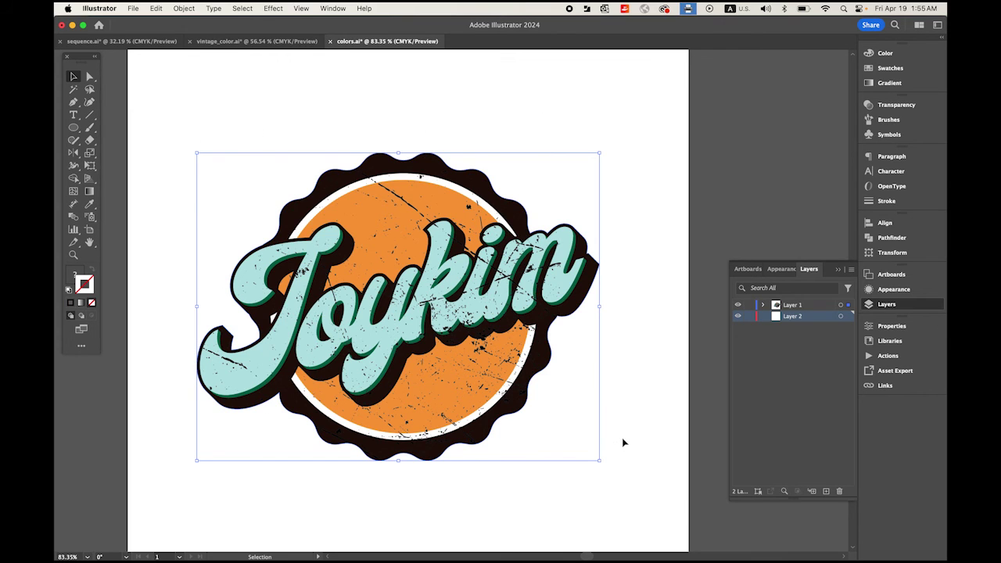
{"action": "left_click", "coordinate": [428, 296]}
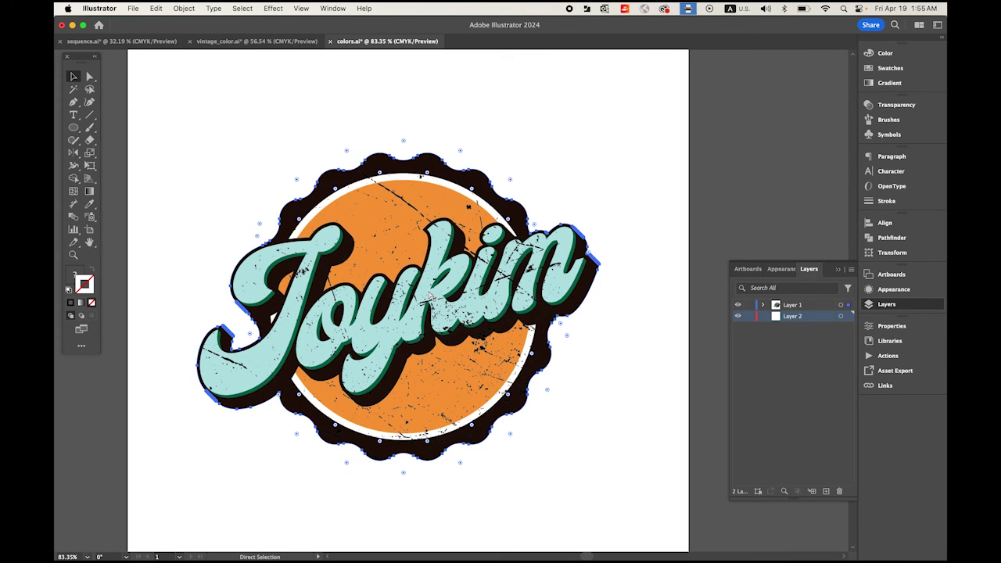
{"action": "mouse_move", "coordinate": [137, 547]}
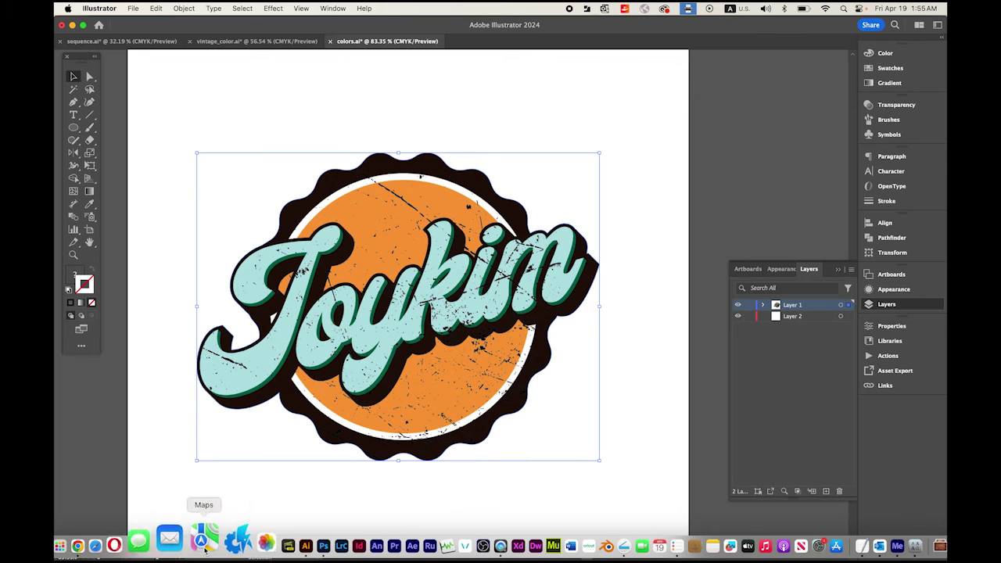
{"action": "left_click", "coordinate": [302, 540]}
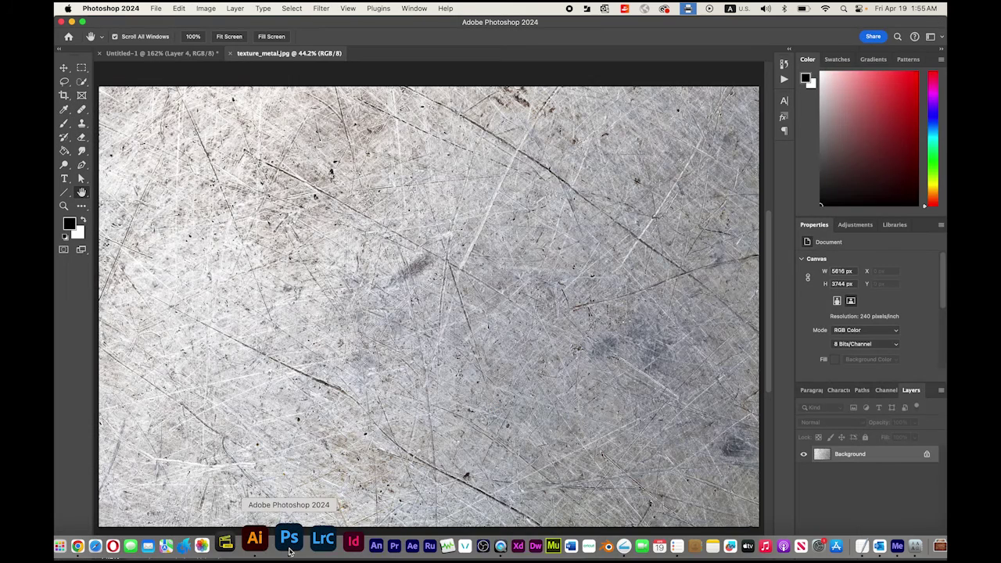
- Crop texture_metal.jpg to 1000 × 1000 px using the W x H x Resolution crop preset
{"action": "left_click", "coordinate": [64, 95]}
{"action": "left_click", "coordinate": [152, 37]}
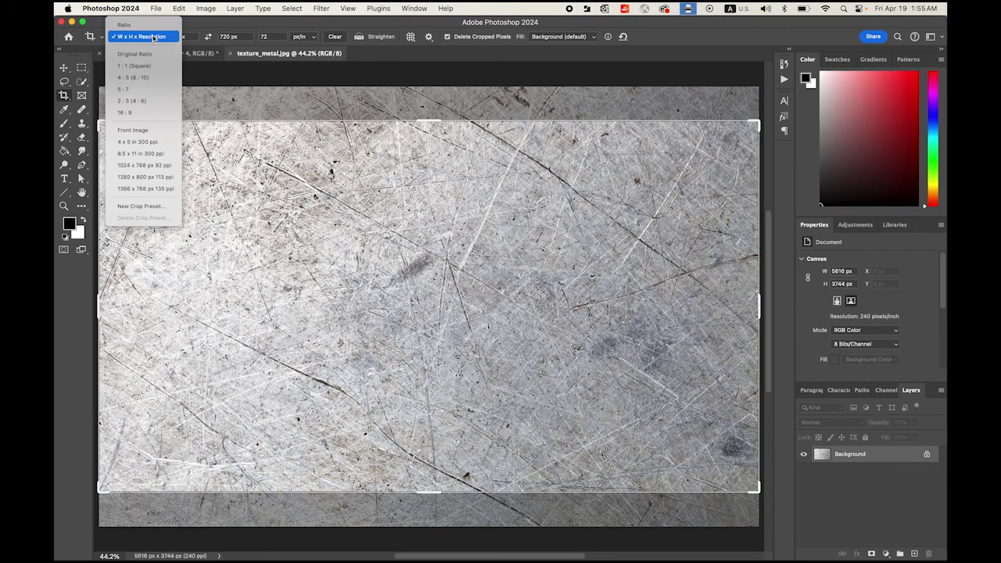
{"action": "left_click", "coordinate": [152, 24]}
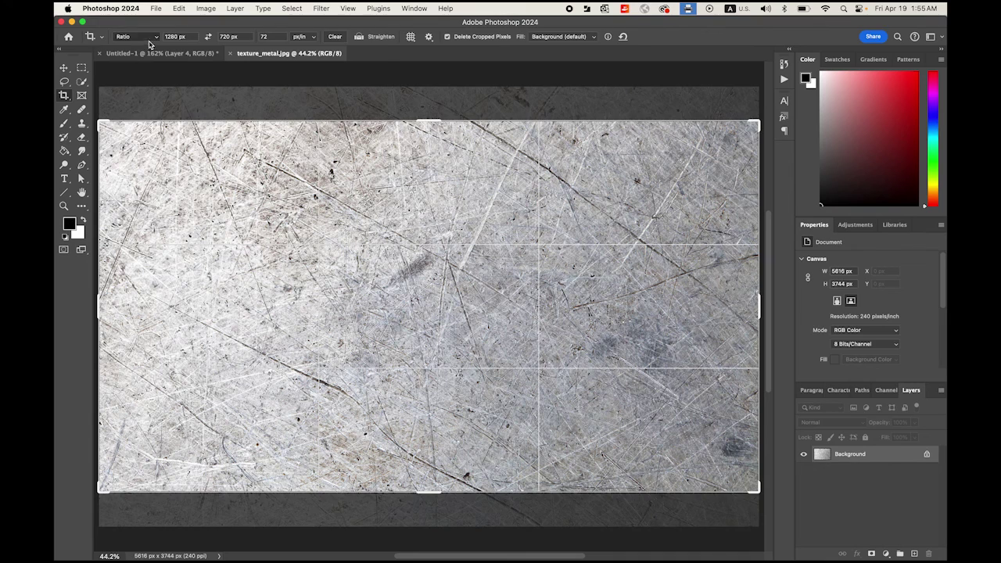
{"action": "left_click", "coordinate": [154, 36]}
{"action": "left_click", "coordinate": [147, 48]}
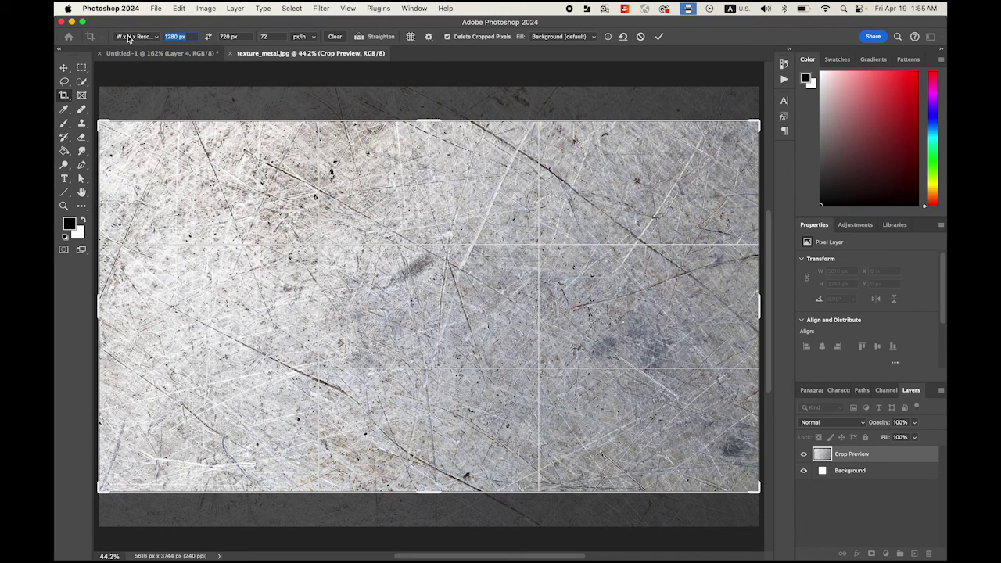
{"action": "type", "text": "100"}
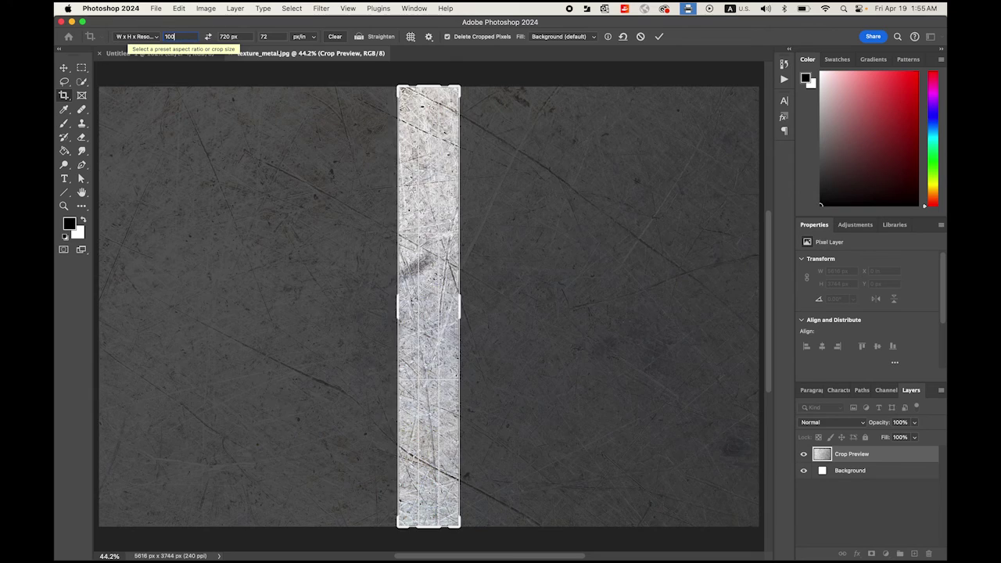
{"action": "type", "text": "0px"}
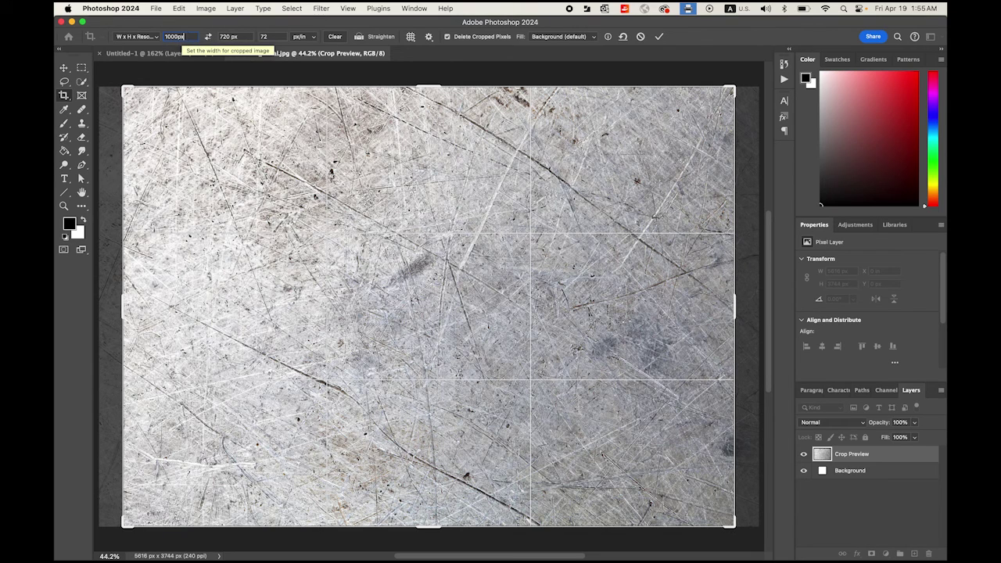
{"action": "key", "text": "Tab"}
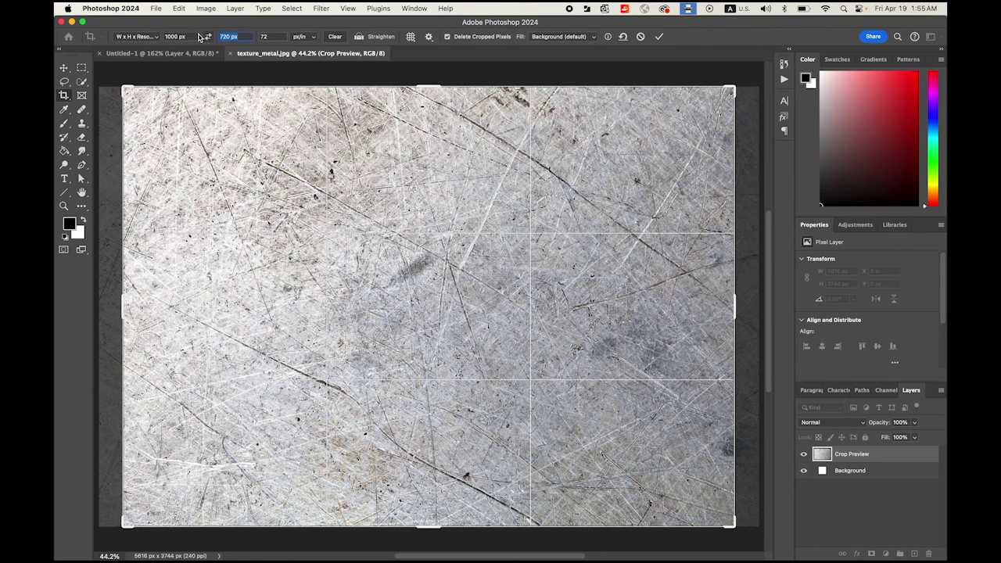
{"action": "type", "text": "10000"}
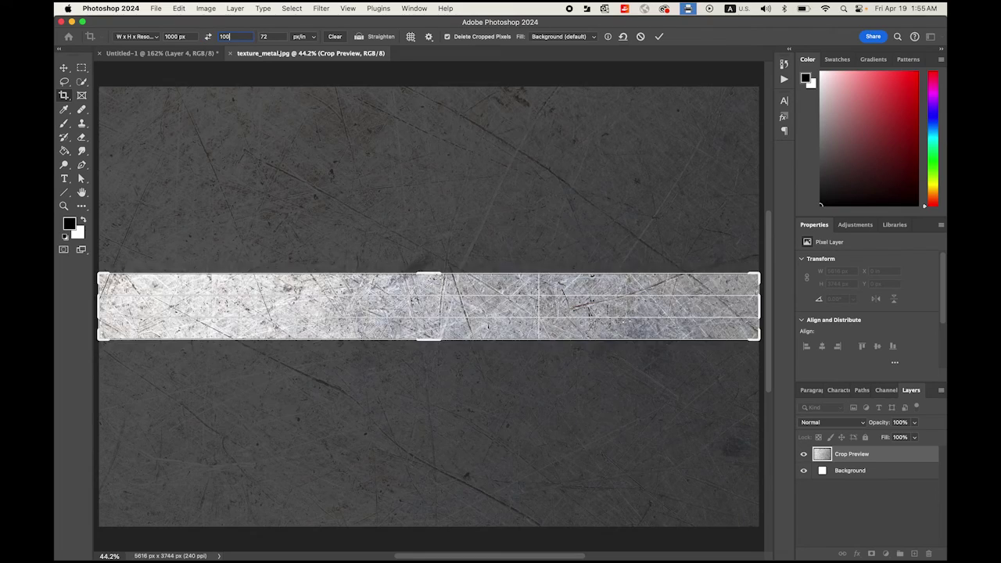
{"action": "key", "text": "BackSpace"}
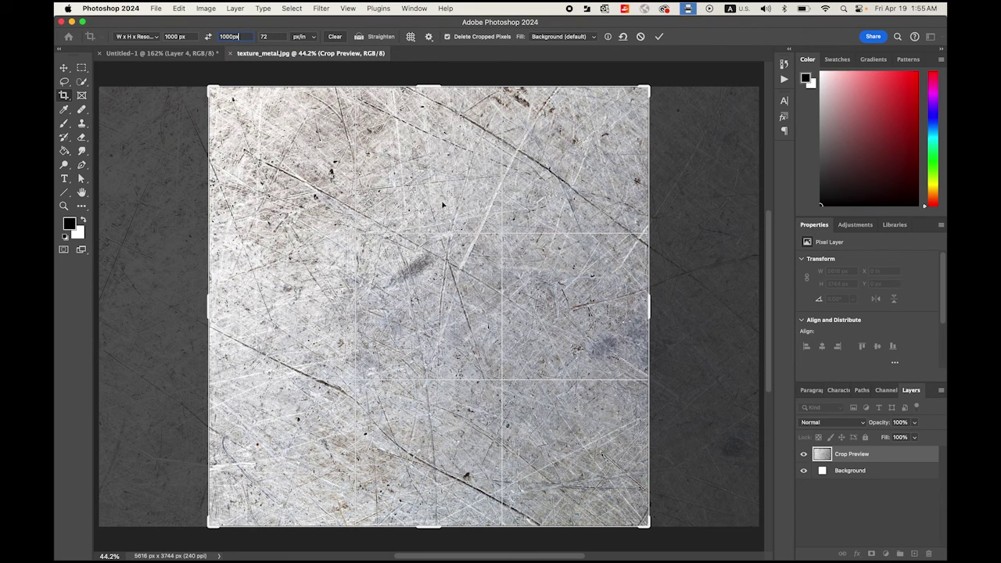
{"action": "key", "text": "Return"}
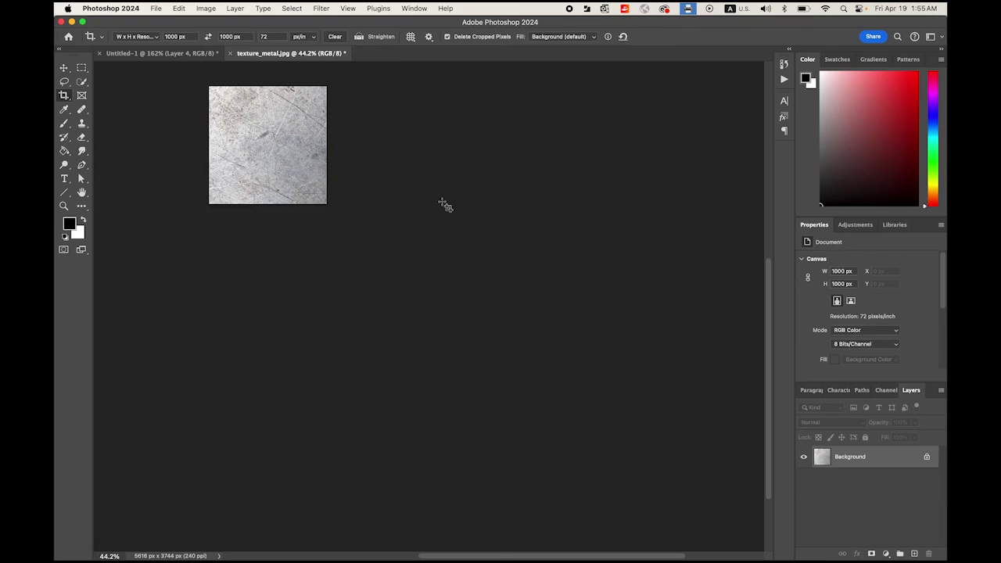
- Fit the image in the window, then view it at 100% zoomed on the metal square
{"action": "left_click", "coordinate": [83, 193]}
{"action": "double_click", "coordinate": [83, 193]}
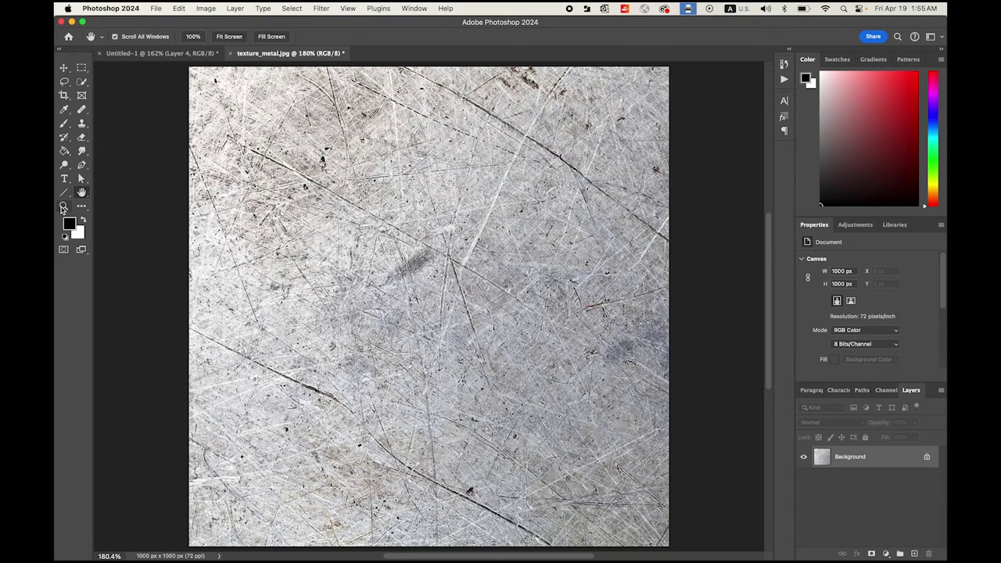
{"action": "left_click", "coordinate": [64, 206]}
{"action": "double_click", "coordinate": [64, 205]}
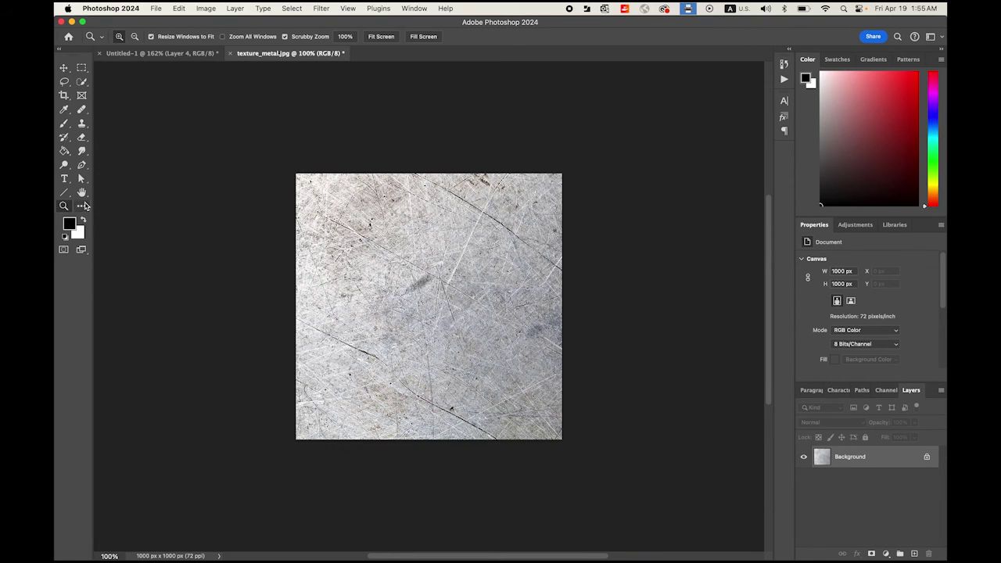
{"action": "left_click_drag", "start_coordinate": [424, 295], "coordinate": [442, 311]}
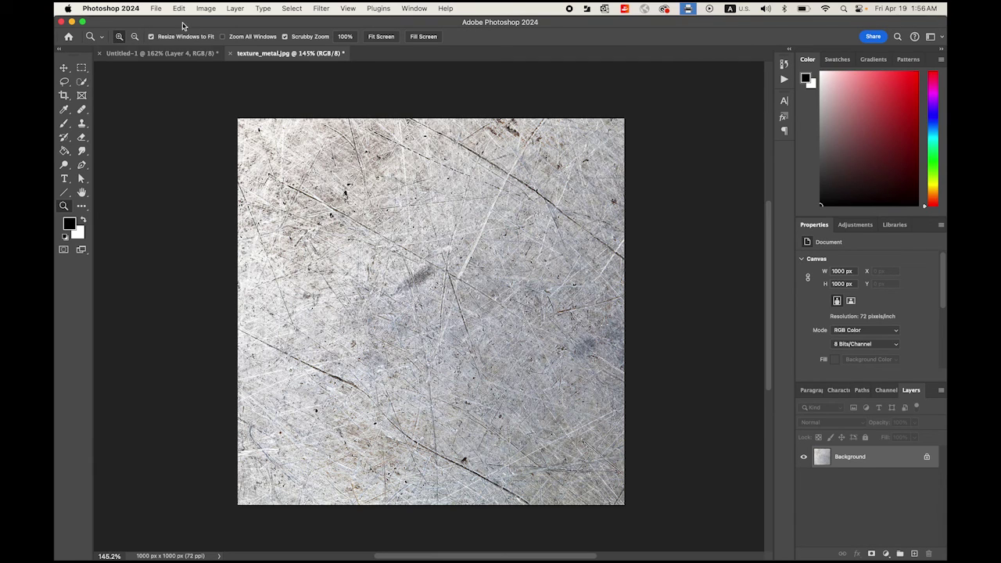
- Paste the Joykim badge as pixels, enlarge it to about 738 × 568 px, and position it
{"action": "key", "text": "super+v"}
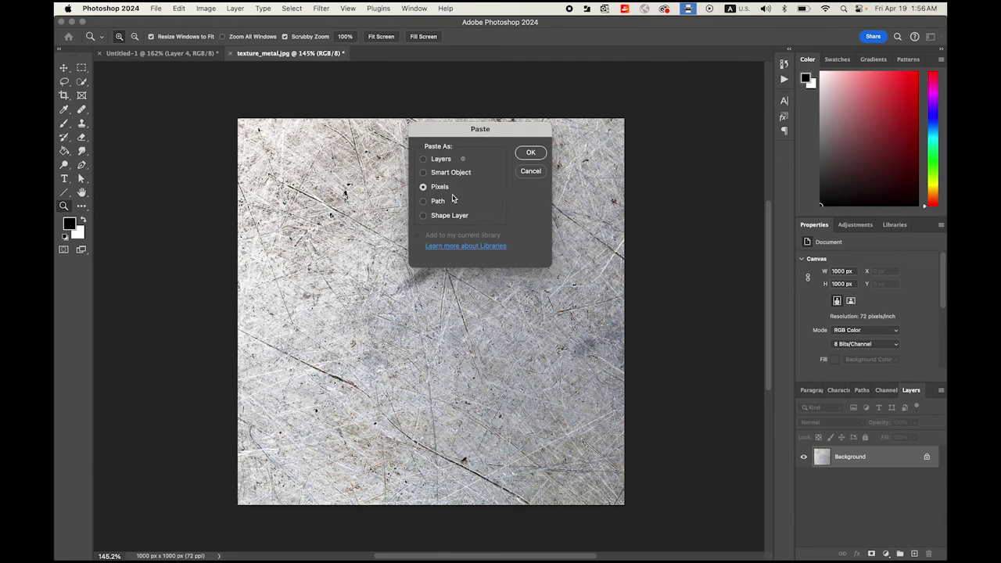
{"action": "left_click", "coordinate": [531, 154]}
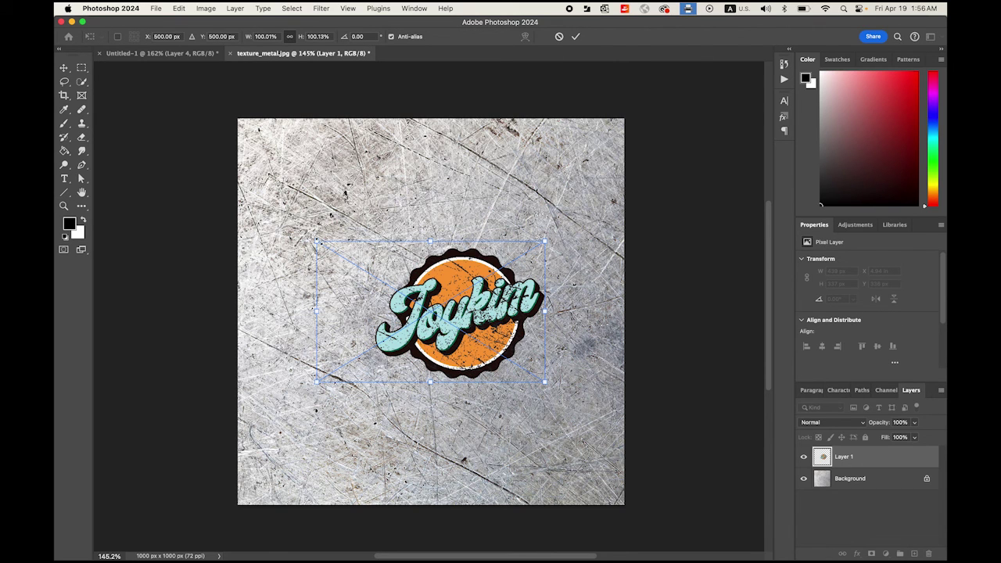
{"action": "left_click_drag", "start_coordinate": [317, 242], "coordinate": [212, 176]}
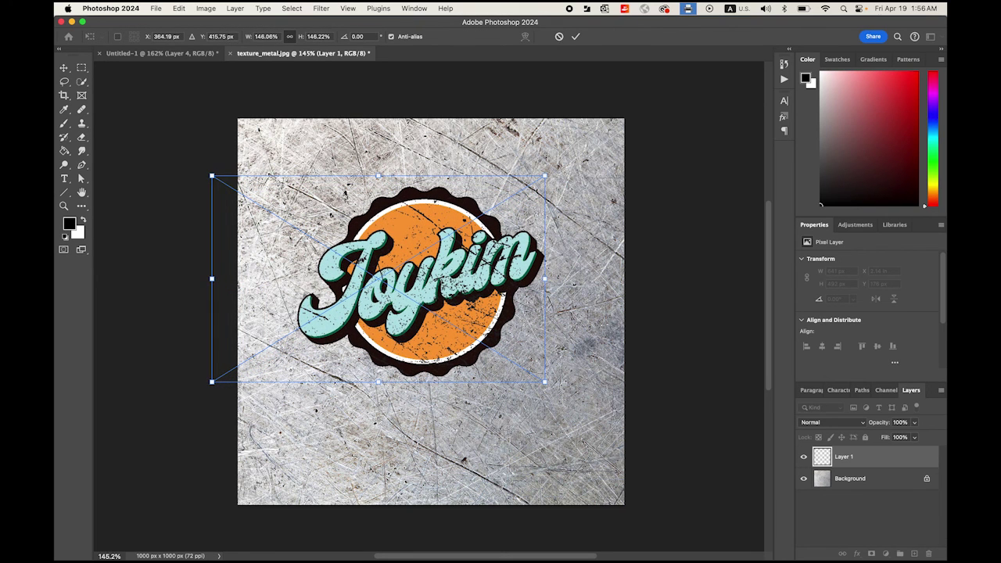
{"action": "left_click_drag", "start_coordinate": [545, 381], "coordinate": [595, 413]}
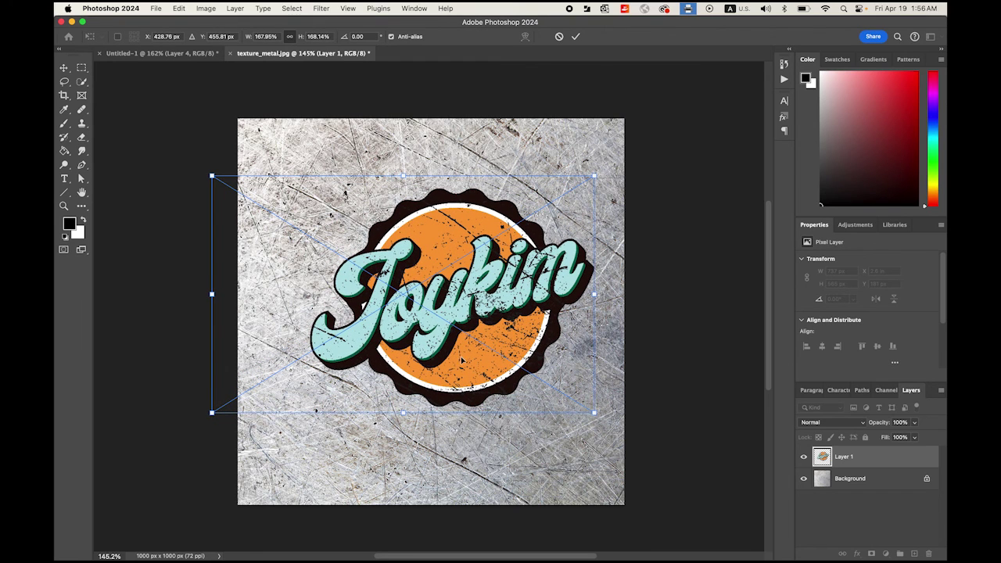
{"action": "left_click_drag", "start_coordinate": [463, 358], "coordinate": [449, 368]}
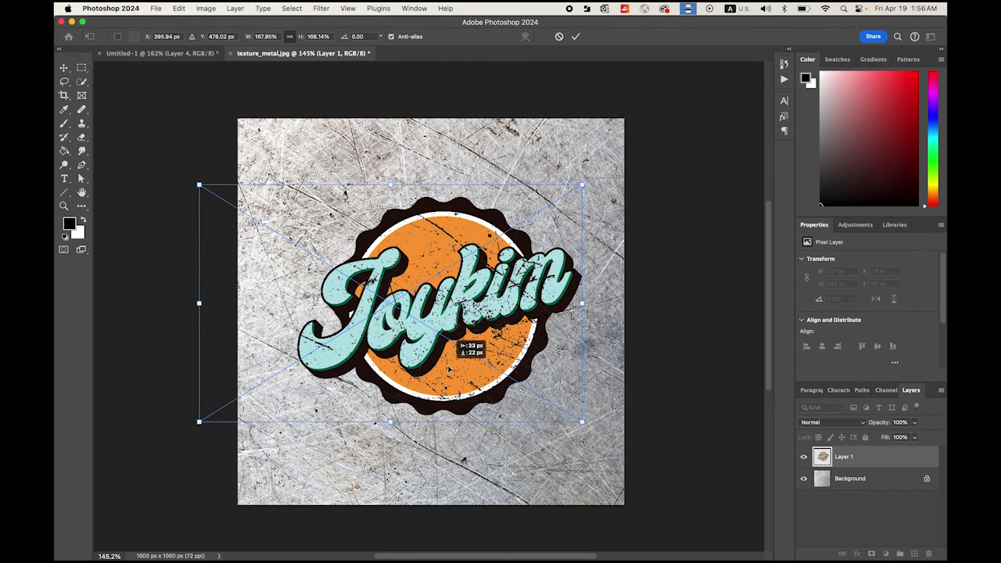
{"action": "left_click_drag", "start_coordinate": [450, 368], "coordinate": [449, 367]}
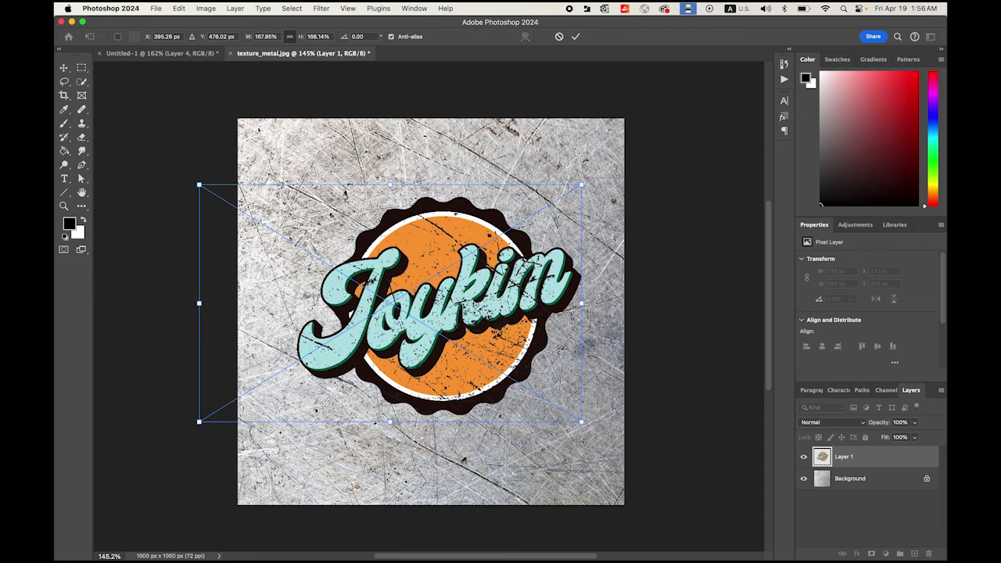
{"action": "key", "text": "Return"}
{"action": "key", "text": "z"}
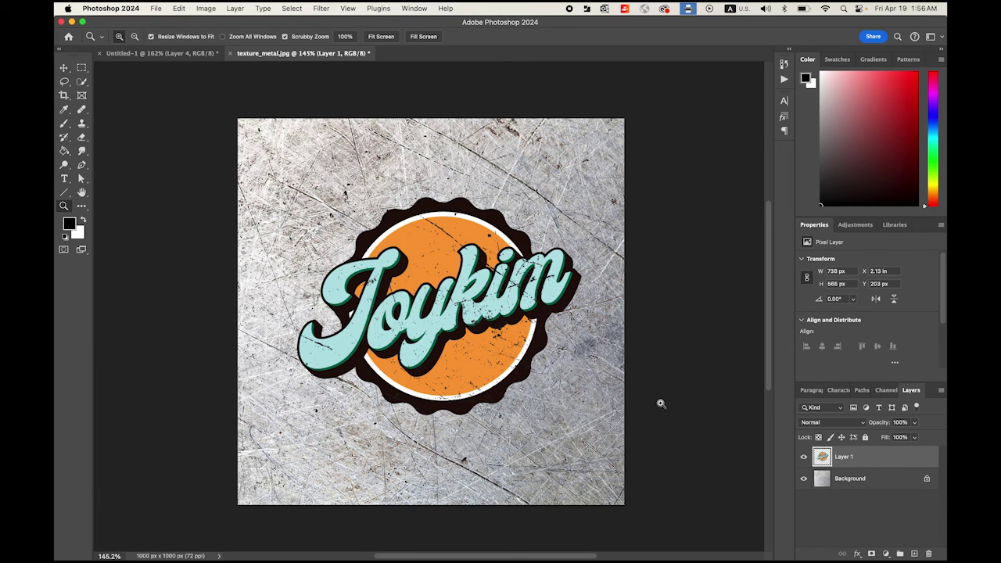
- Nudge the badge slightly left on the canvas with the Move tool
{"action": "key", "text": "v"}
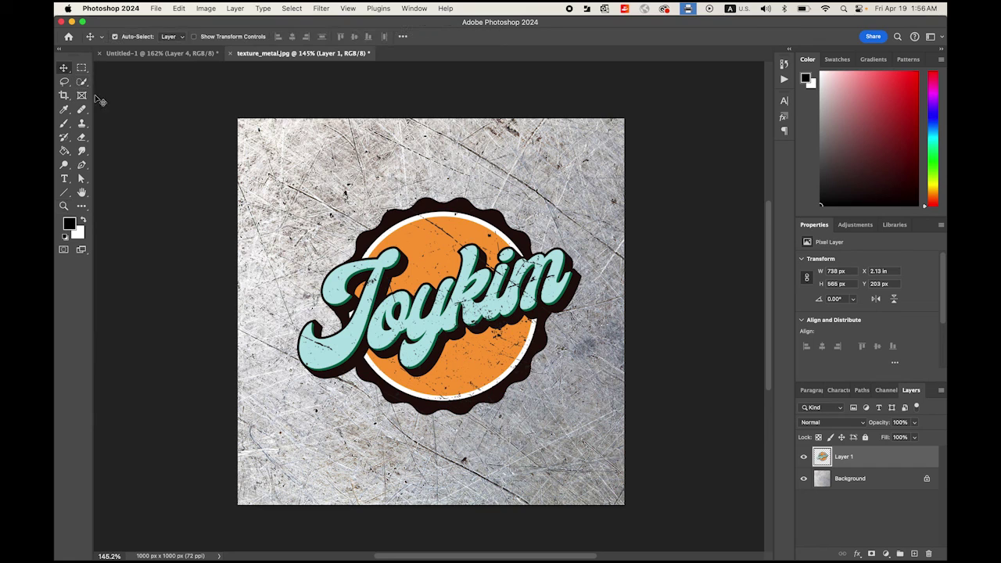
{"action": "left_click_drag", "start_coordinate": [487, 346], "coordinate": [480, 347]}
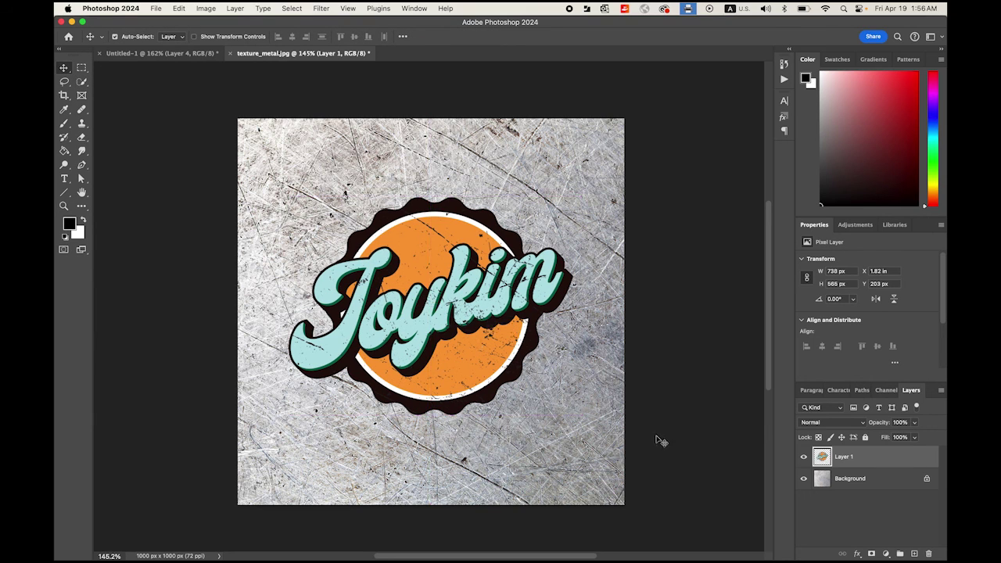
{"action": "double_click", "coordinate": [901, 464]}
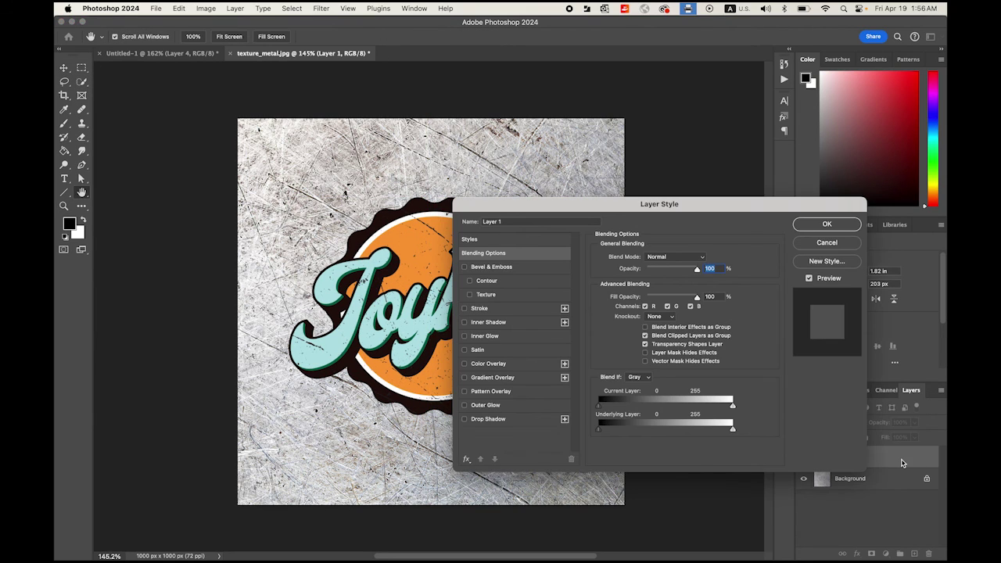
- Add a Chisel Soft bevel and emboss: 553% depth, 6 px size, 122° angle, 37° altitude
{"action": "left_click", "coordinate": [504, 269]}
{"action": "left_click_drag", "start_coordinate": [505, 208], "coordinate": [604, 161]}
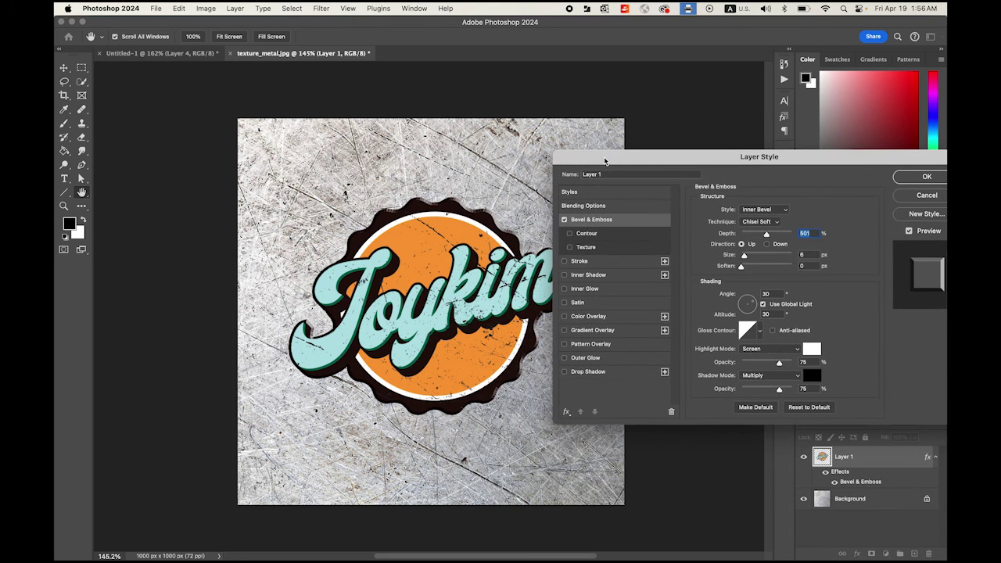
{"action": "left_click", "coordinate": [773, 223]}
{"action": "left_click", "coordinate": [772, 222]}
{"action": "left_click_drag", "start_coordinate": [767, 237], "coordinate": [771, 237]}
{"action": "left_click_drag", "start_coordinate": [741, 268], "coordinate": [712, 268]}
{"action": "left_click_drag", "start_coordinate": [746, 308], "coordinate": [747, 303]}
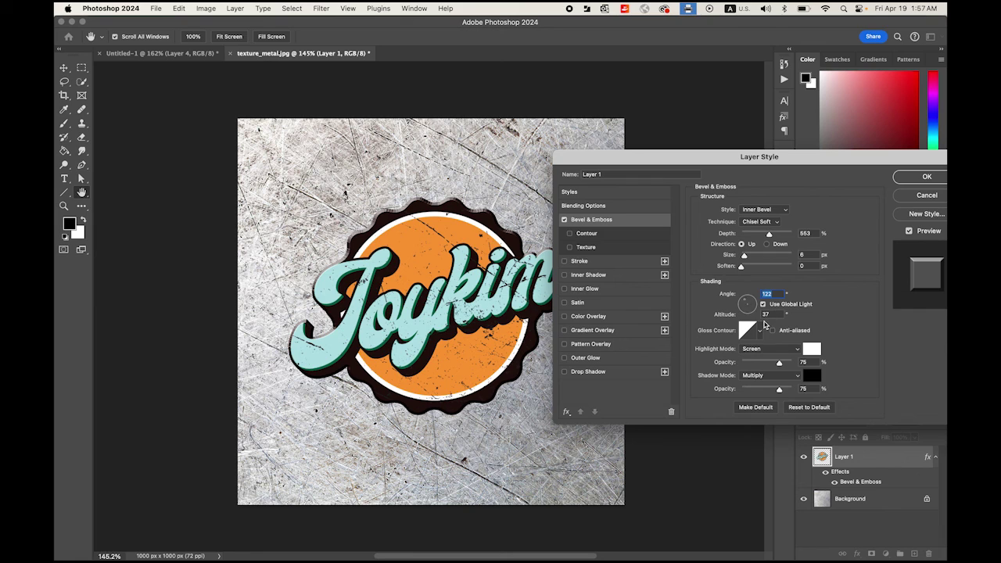
- Add a drop shadow with 76% opacity, 21 px distance, 7% spread and 65 px size, then apply
{"action": "left_click", "coordinate": [626, 376]}
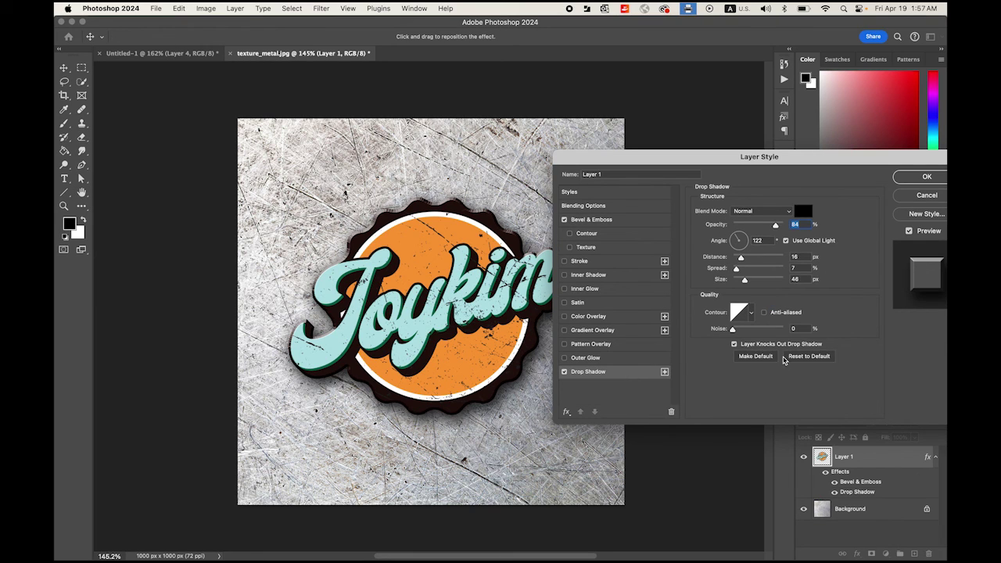
{"action": "left_click_drag", "start_coordinate": [640, 160], "coordinate": [683, 127]}
{"action": "left_click_drag", "start_coordinate": [818, 194], "coordinate": [821, 196]}
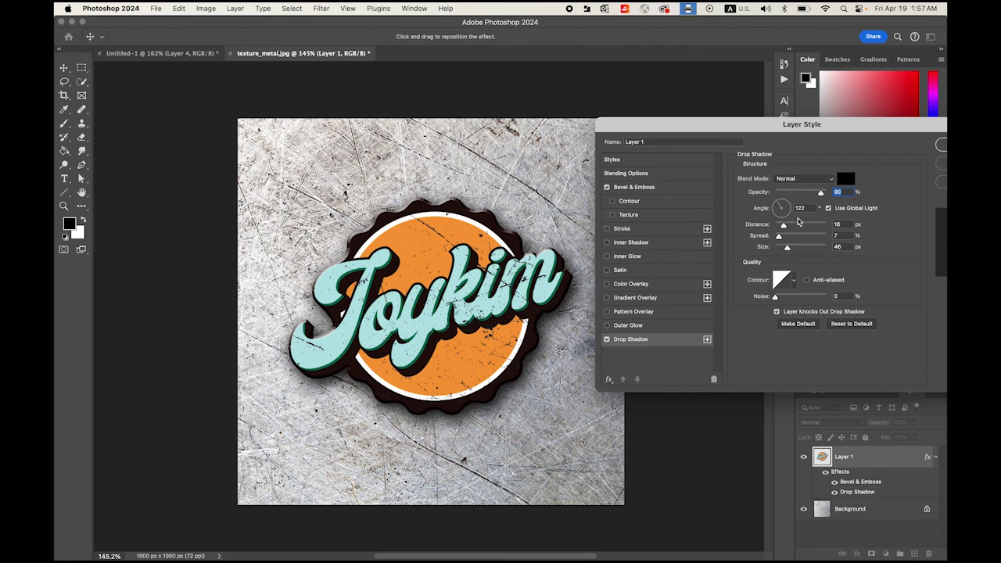
{"action": "left_click_drag", "start_coordinate": [780, 228], "coordinate": [792, 250]}
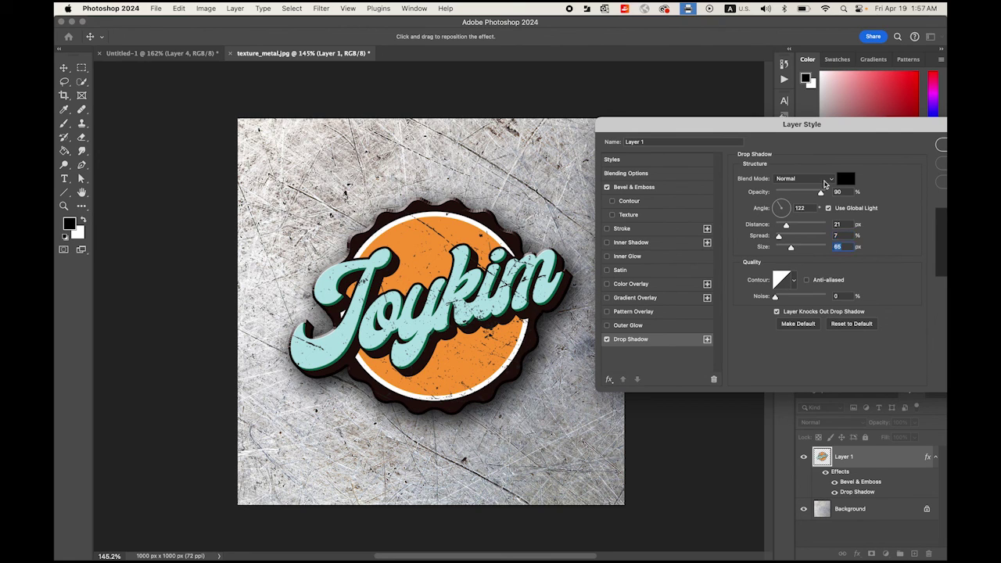
{"action": "left_click_drag", "start_coordinate": [821, 194], "coordinate": [813, 194]}
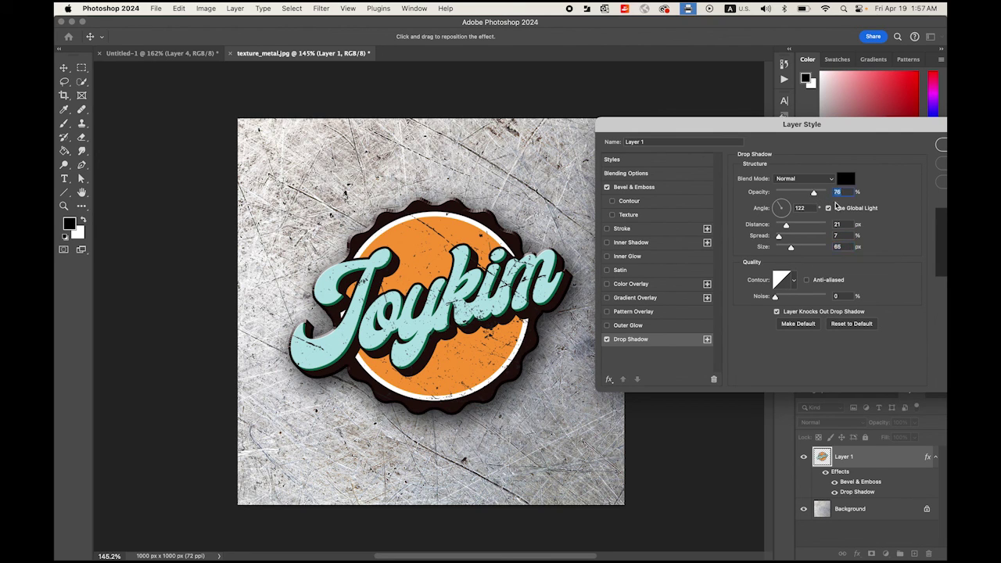
{"action": "left_click_drag", "start_coordinate": [735, 125], "coordinate": [648, 125]}
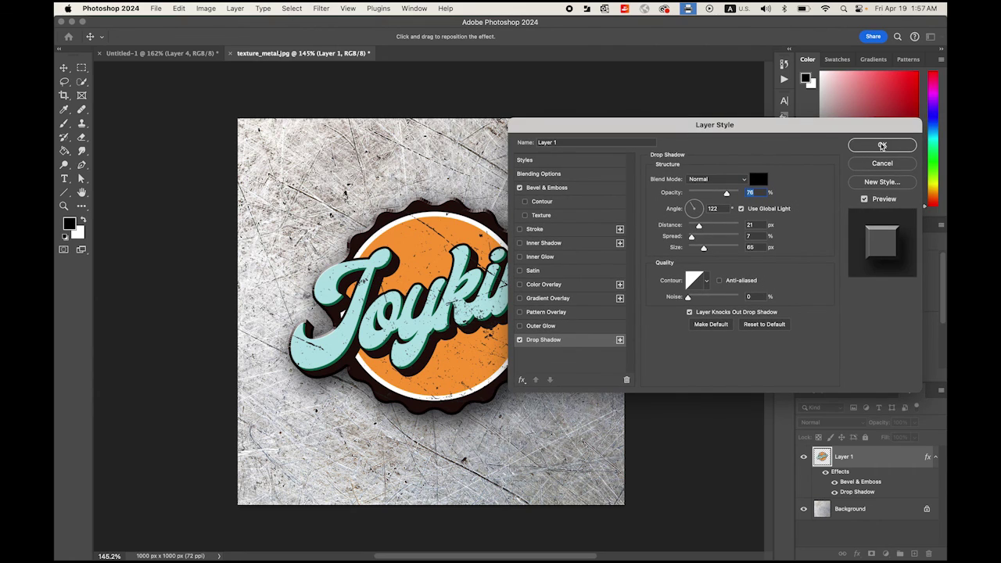
{"action": "left_click", "coordinate": [878, 142]}
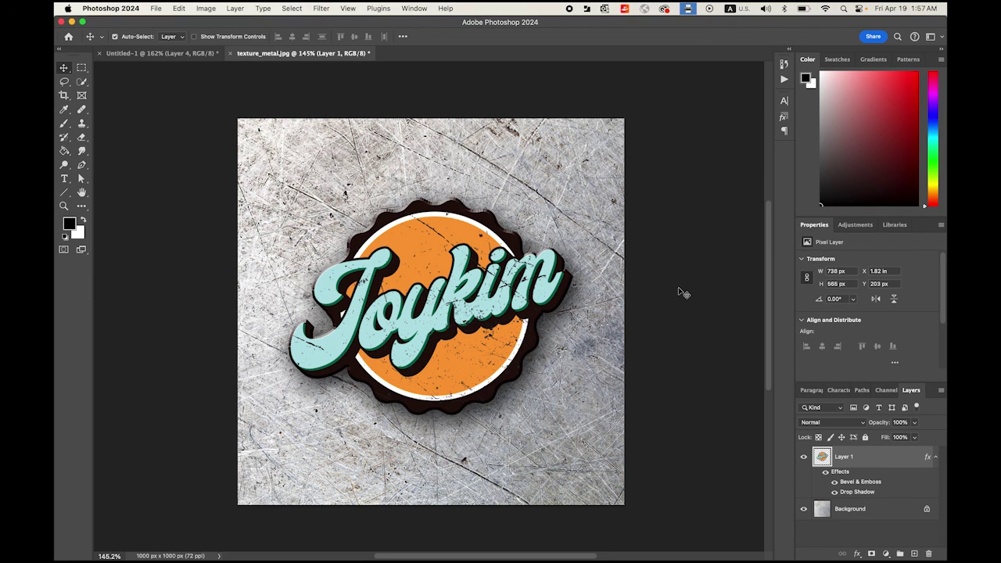
{"action": "mouse_move", "coordinate": [342, 557]}
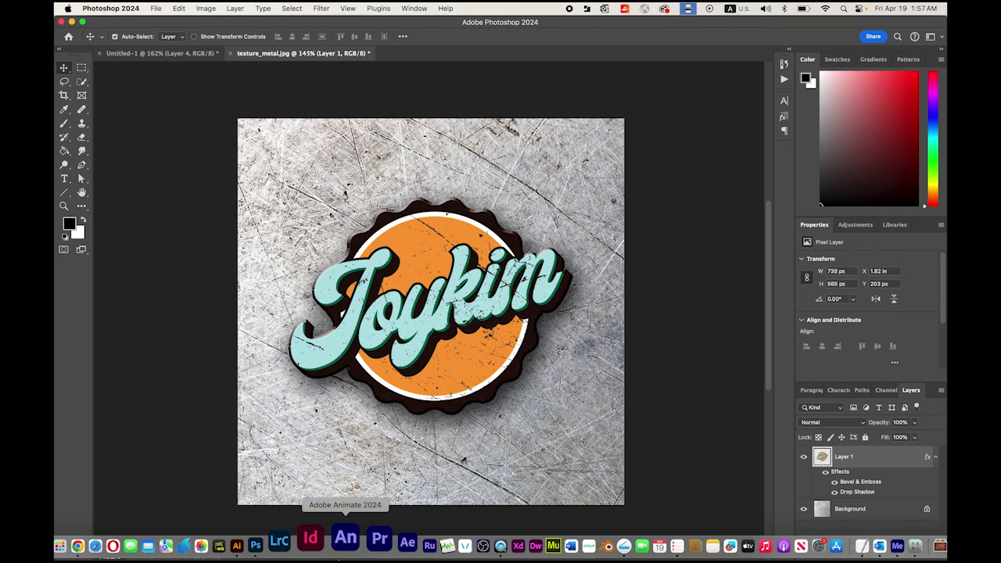
{"action": "left_click", "coordinate": [275, 552]}
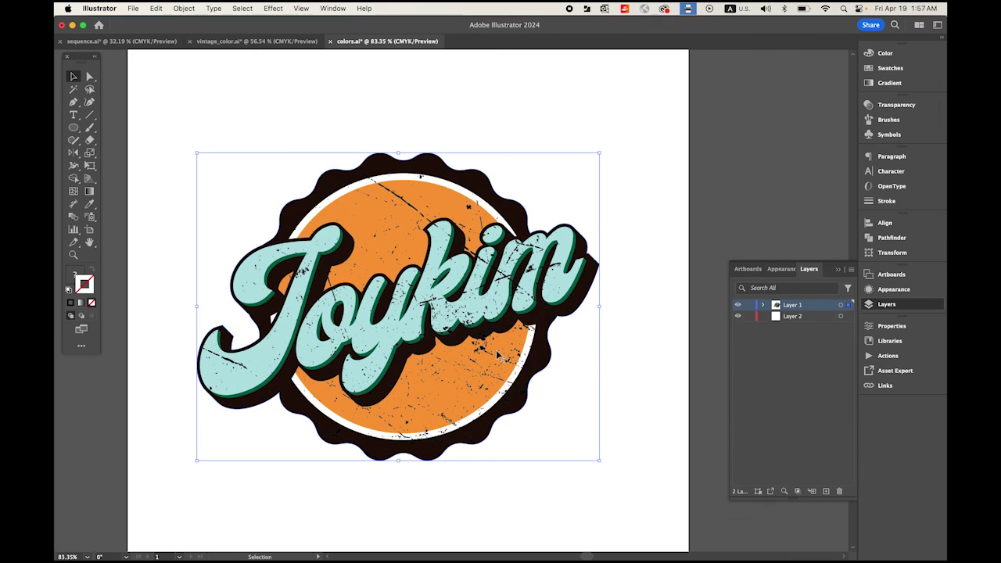
{"action": "left_click", "coordinate": [187, 78]}
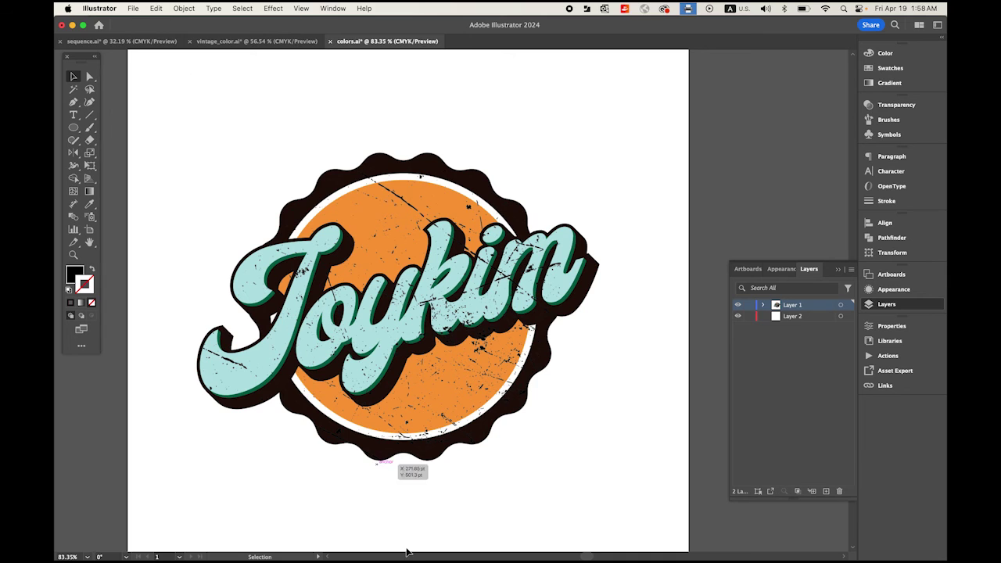
{"action": "mouse_move", "coordinate": [344, 558]}
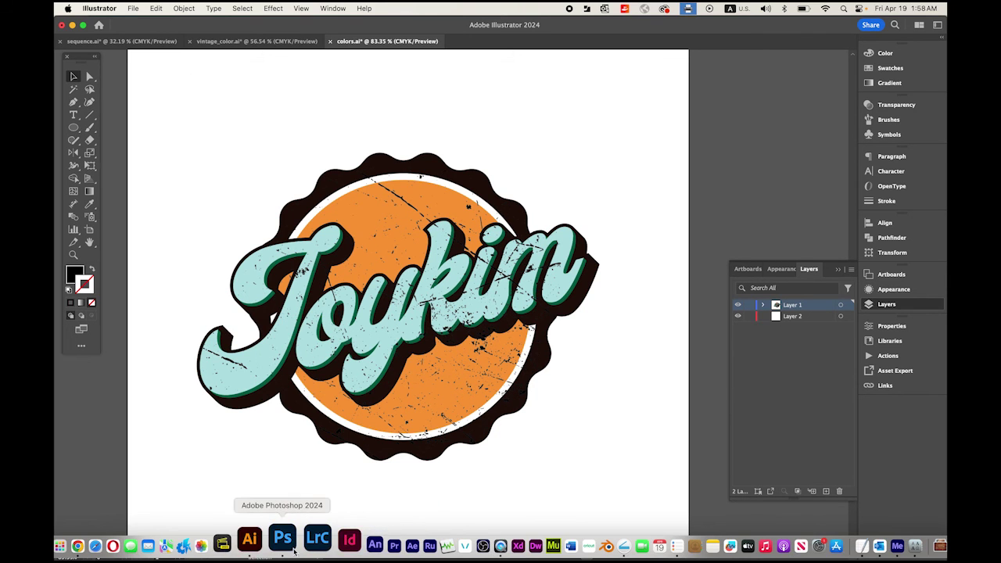
{"action": "left_click", "coordinate": [289, 547]}
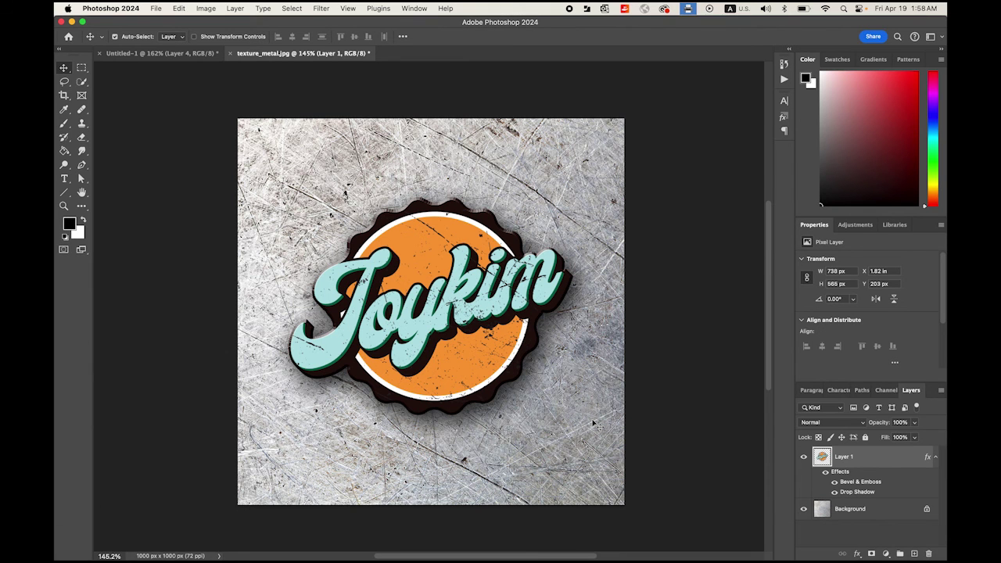